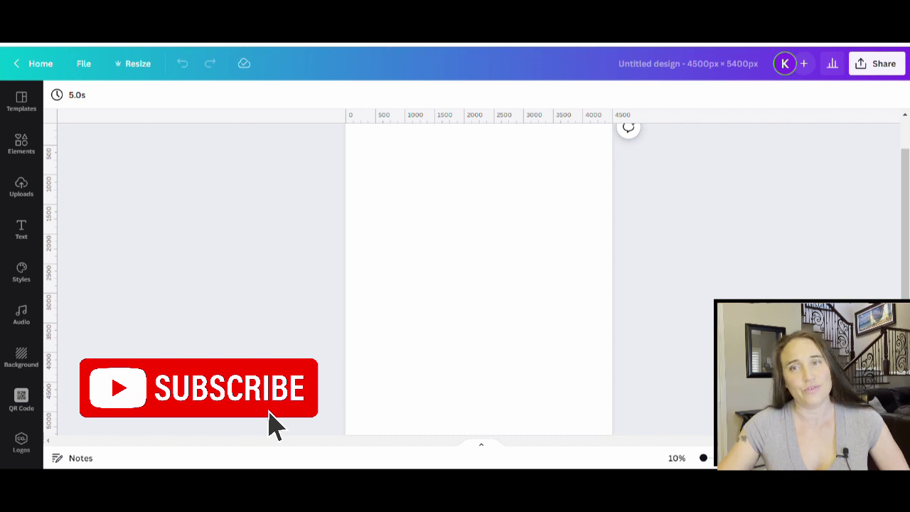
- Set the blank page's background colour to black
left_click(498, 258)
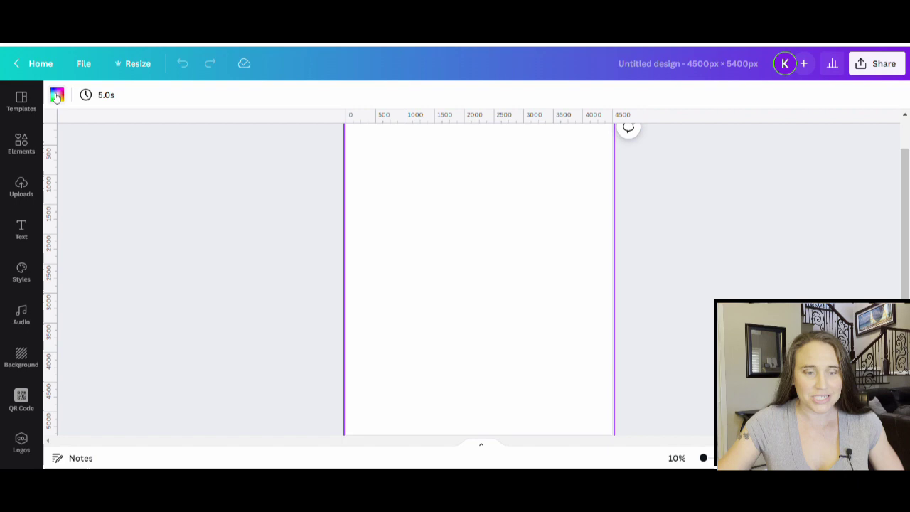
left_click(57, 95)
left_click(69, 289)
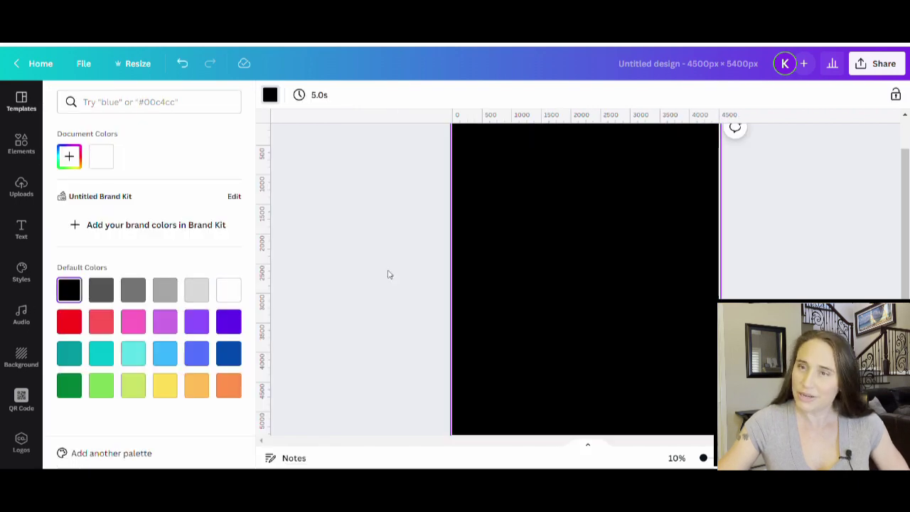
left_click(368, 232)
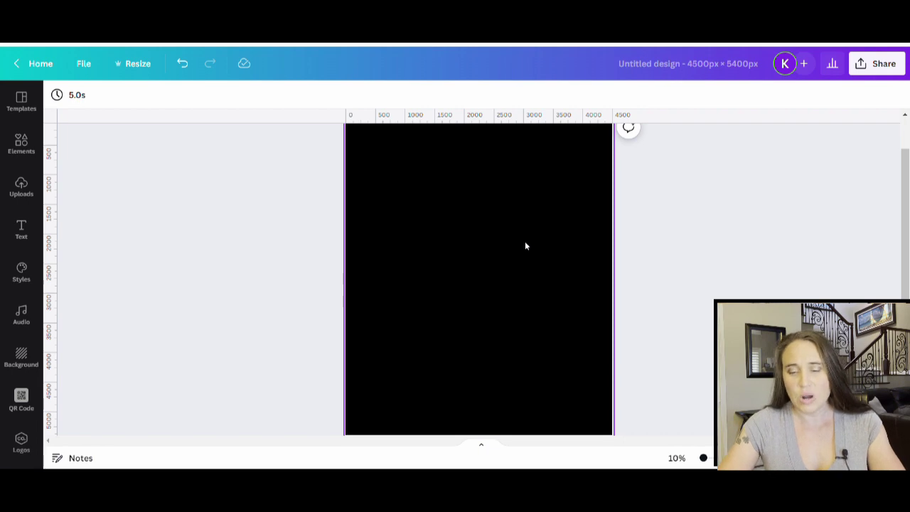
- Add a text box reading "FALL VIBES ONLY", with each word on its own line
key("t")
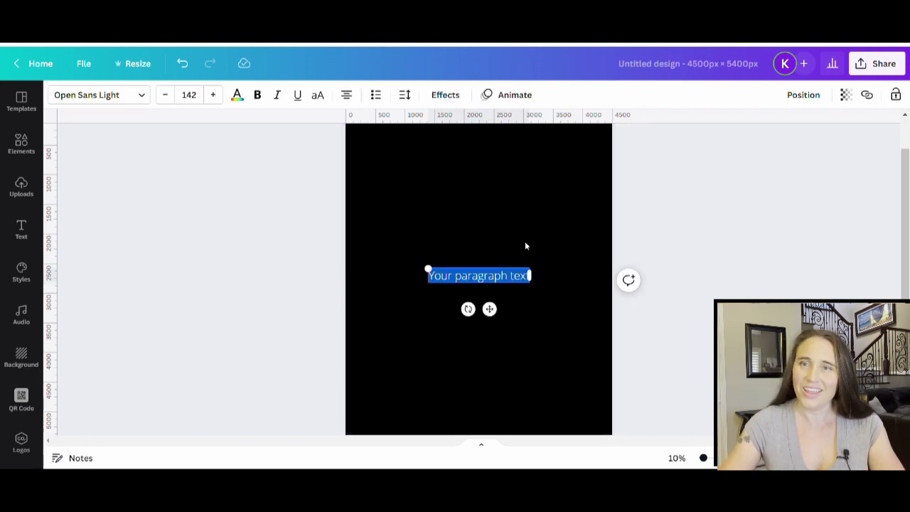
key("BackSpace")
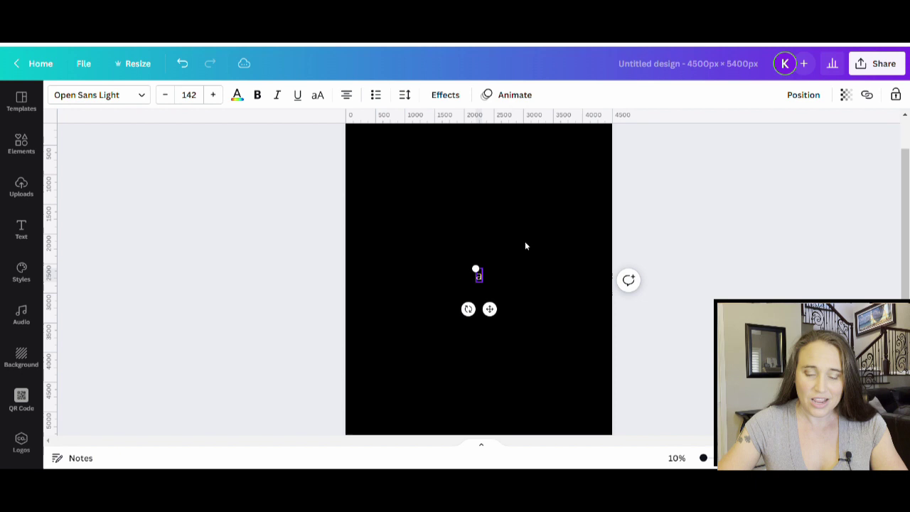
type("FALL")
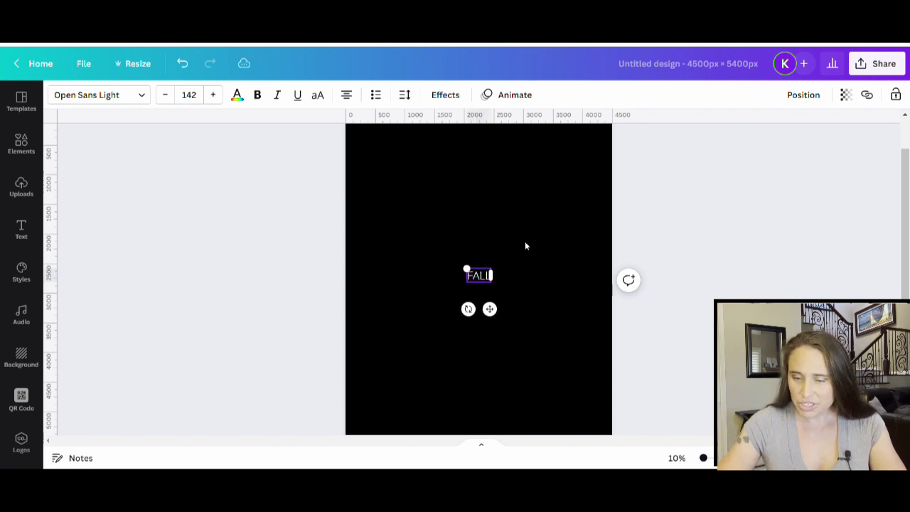
key("Return")
type("VIBES")
key("Return")
type("ONLY")
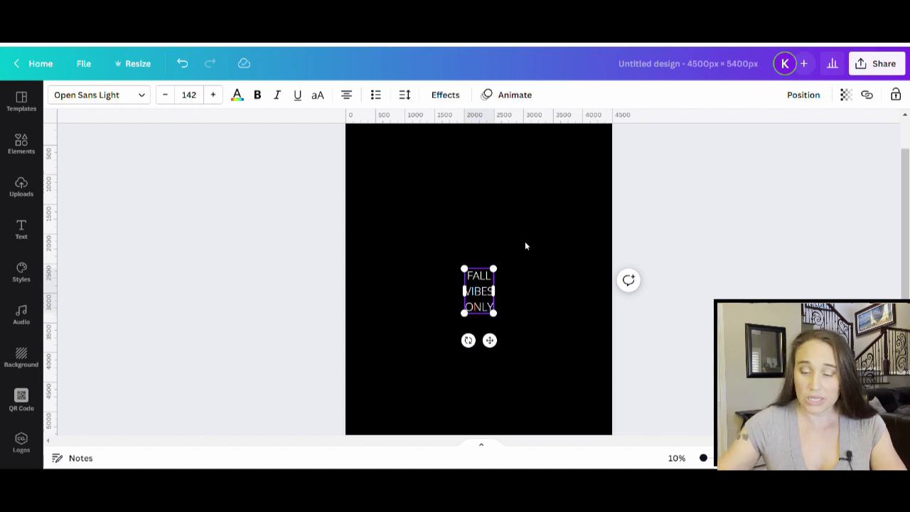
- Enlarge the three-line text to a font size of about 647 and move it up on the page
left_click_drag(464, 269, 417, 194)
left_click_drag(494, 314, 556, 411)
left_click(591, 296)
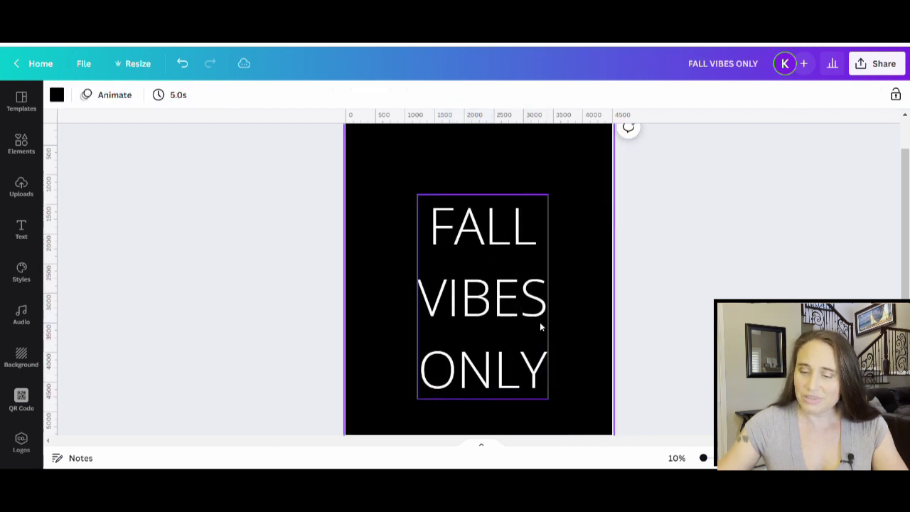
left_click_drag(519, 326, 508, 290)
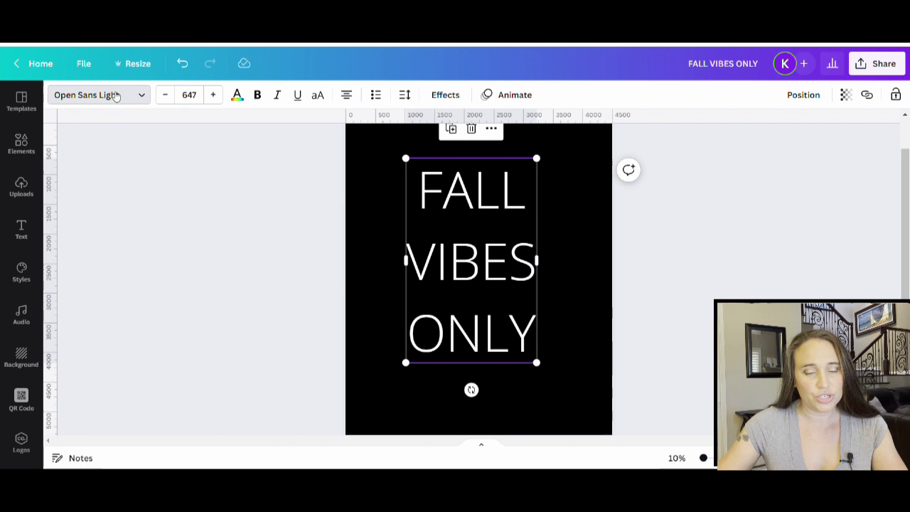
- Find a font through the RETRO search and apply Nectarine to the FALL VIBES ONLY text
left_click(115, 97)
left_click(126, 104)
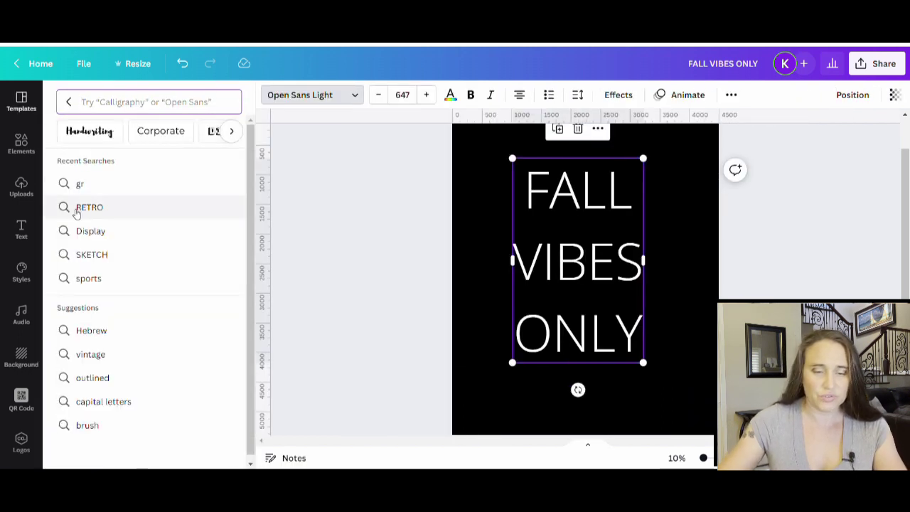
left_click(78, 208)
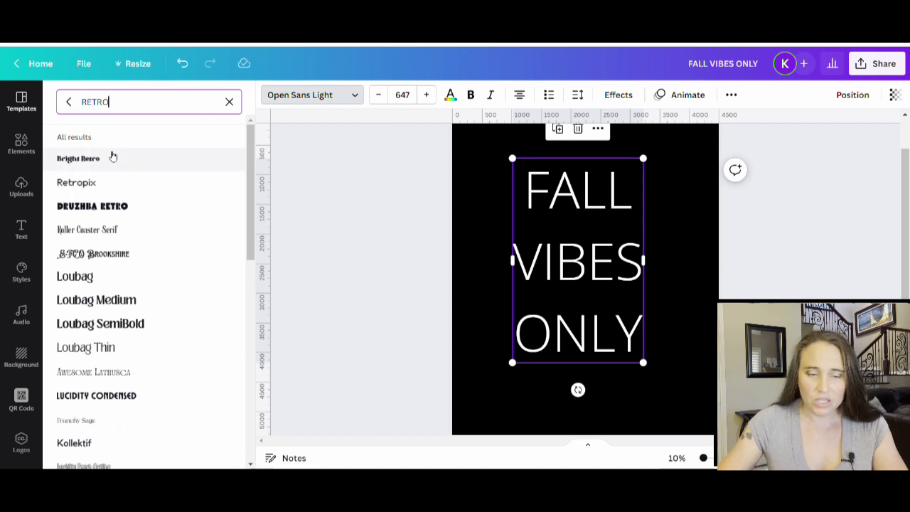
scroll(112, 164, "down", 1)
scroll(113, 169, "down", 2)
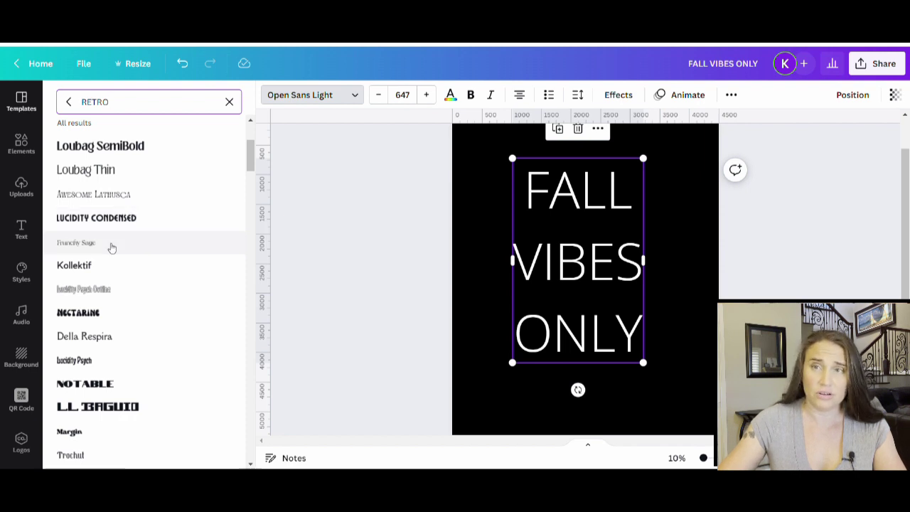
scroll(128, 194, "down", 1)
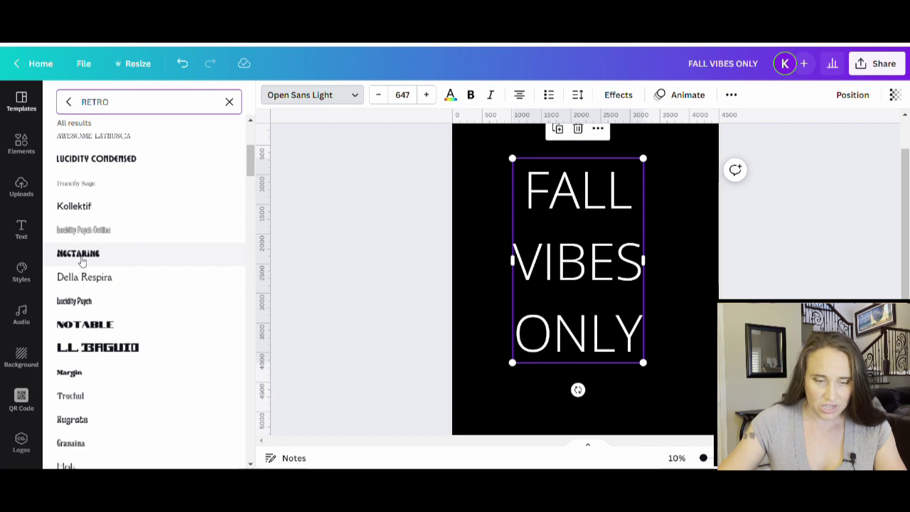
left_click(81, 260)
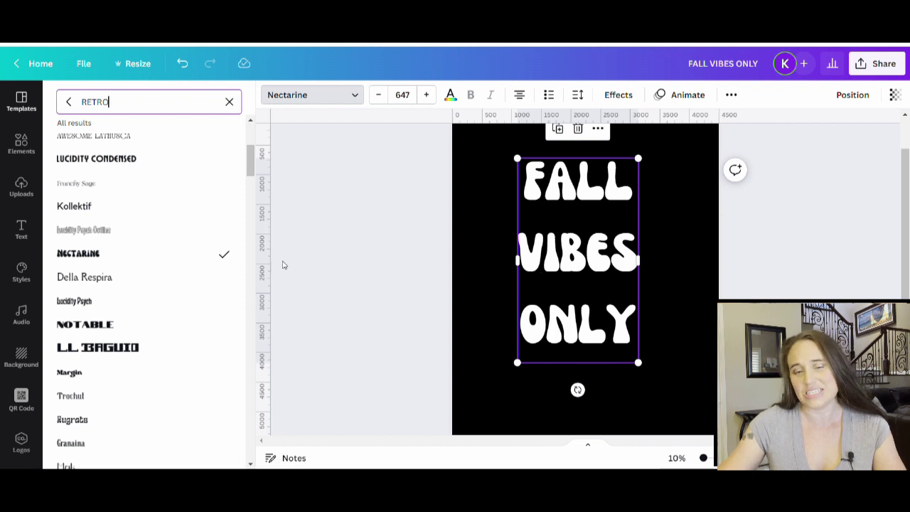
key("Escape")
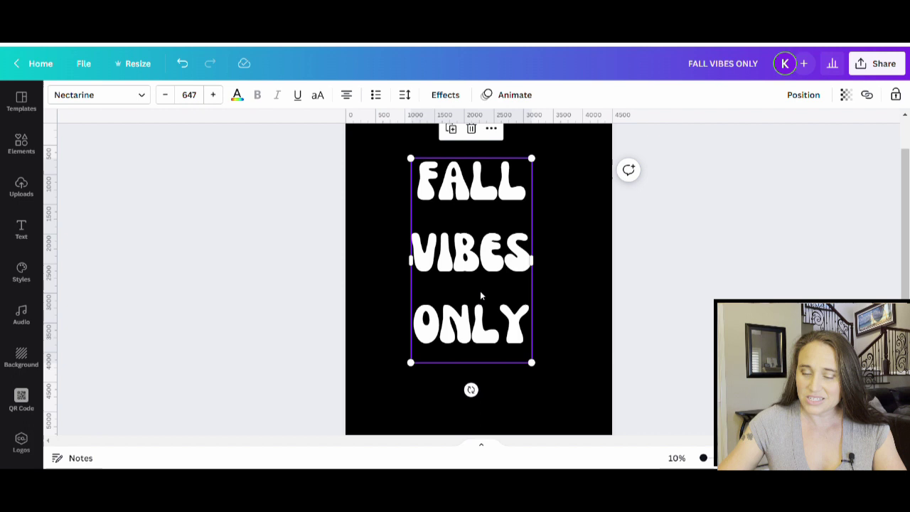
- Reduce the line spacing of the FALL VIBES ONLY text so the three lines sit close together
left_click(405, 96)
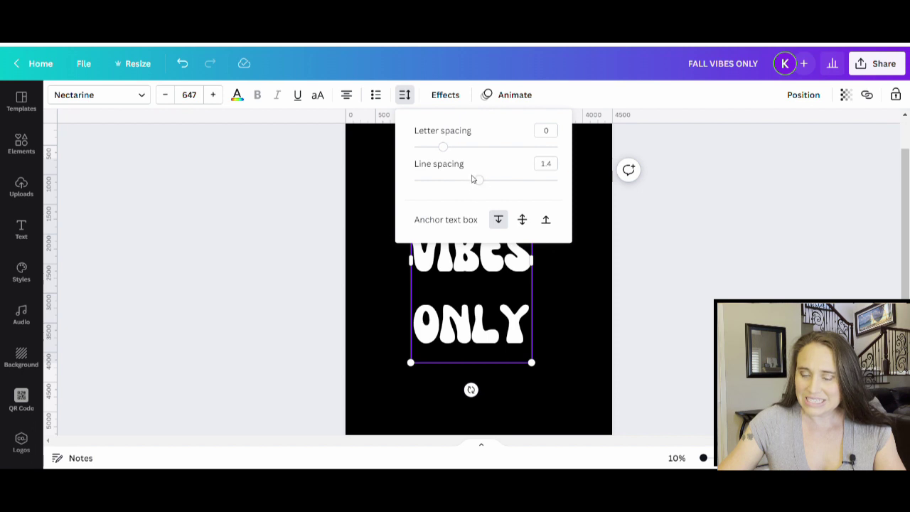
left_click_drag(484, 181, 439, 180)
left_click(383, 367)
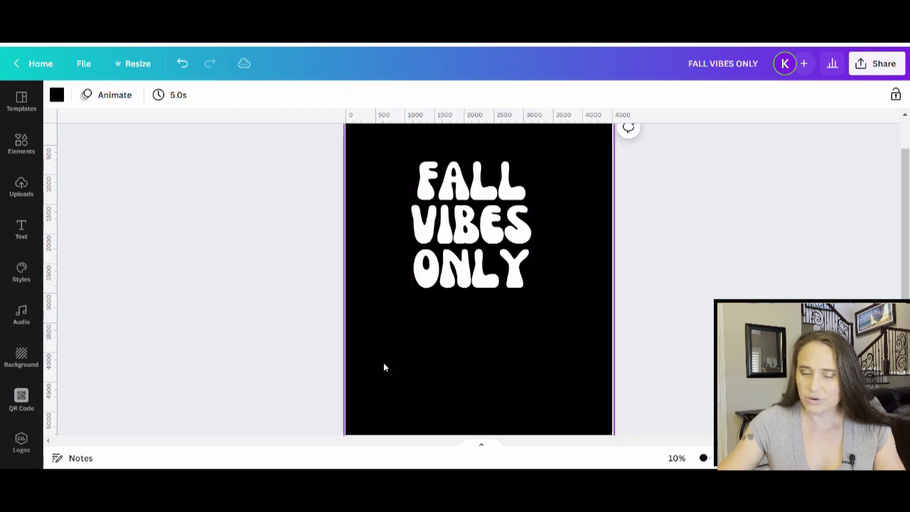
- Enlarge the FALL VIBES ONLY text to span most of the page width and centre it horizontally
scroll(635, 320, "up", 1)
left_click_drag(505, 316, 473, 299)
left_click_drag(500, 332, 603, 431)
left_click(622, 345)
left_click_drag(565, 339, 561, 332)
left_click(230, 331)
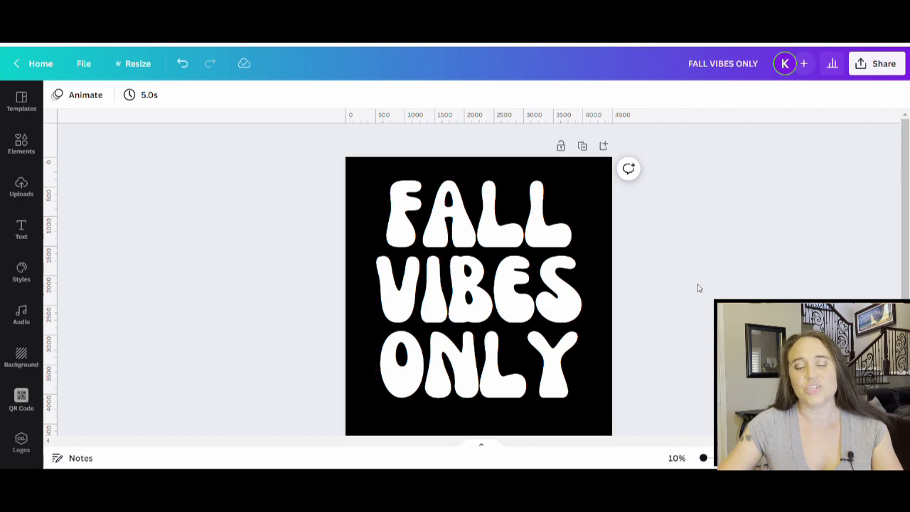
scroll(747, 274, "down", 1)
scroll(710, 267, "down", 1)
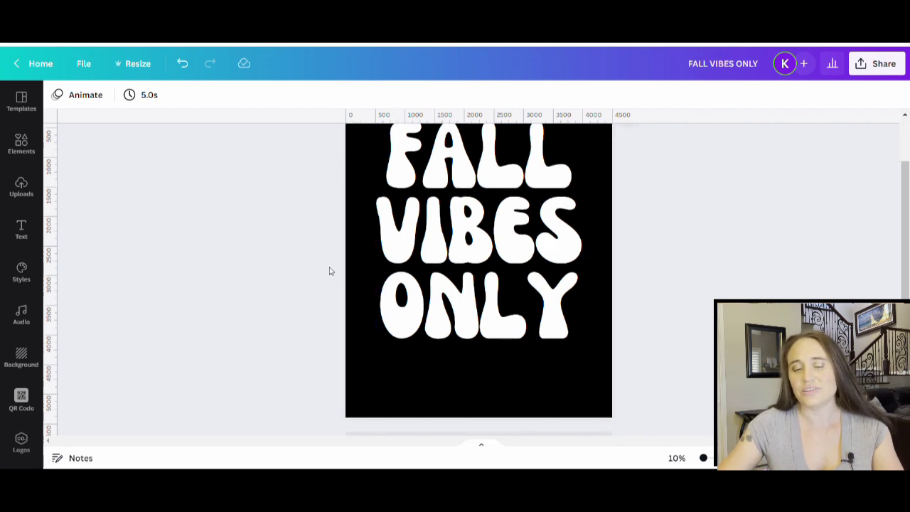
scroll(551, 295, "up", 2)
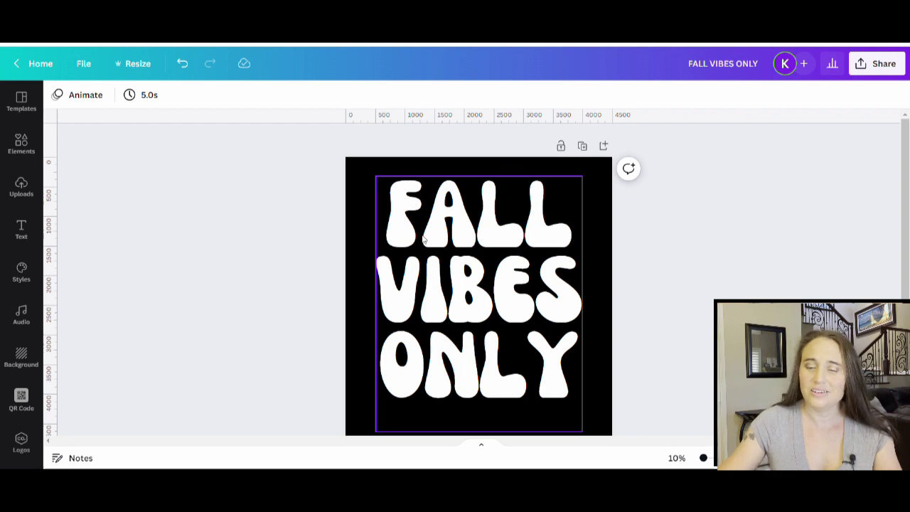
- Search the elements library for "fall"
left_click(21, 144)
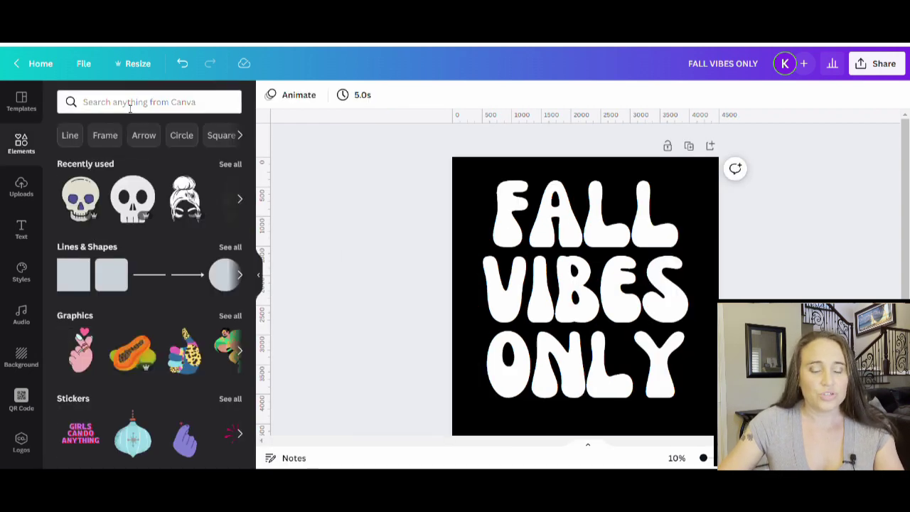
left_click(130, 103)
type("fa")
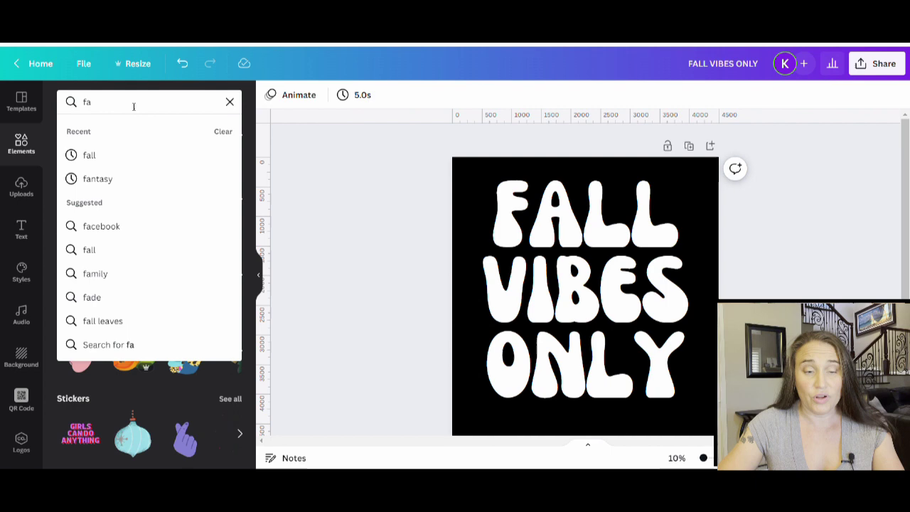
type("ll")
key("Return")
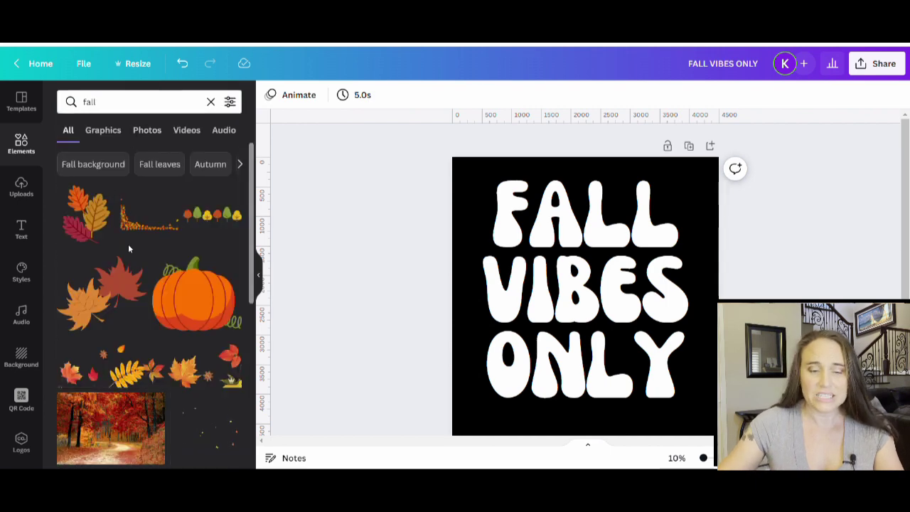
- Add the photo of a winding path through a red autumn forest and place it over the lower part of the text
scroll(129, 248, "down", 3)
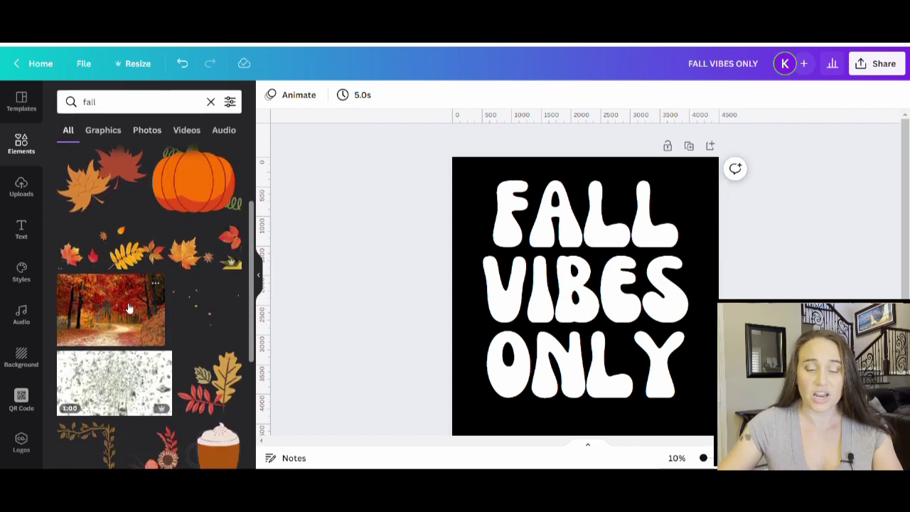
scroll(129, 307, "down", 7)
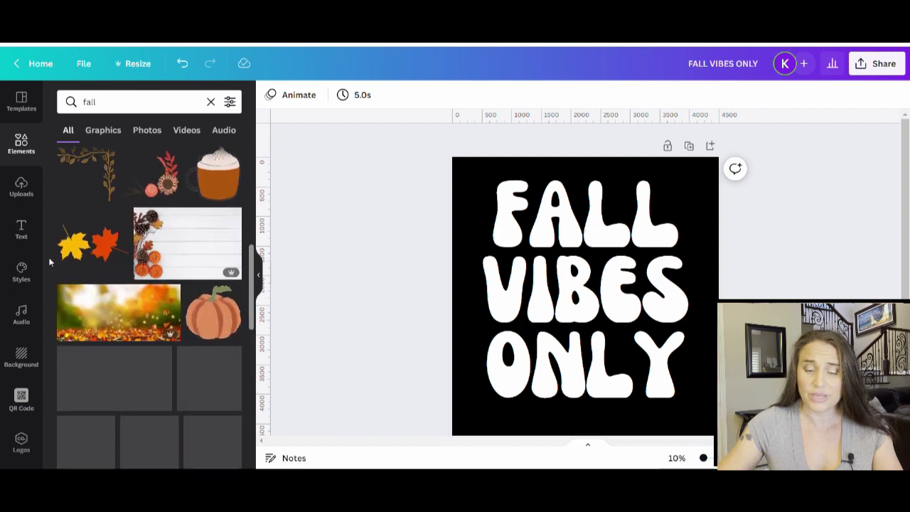
scroll(135, 313, "down", 2)
scroll(139, 314, "down", 3)
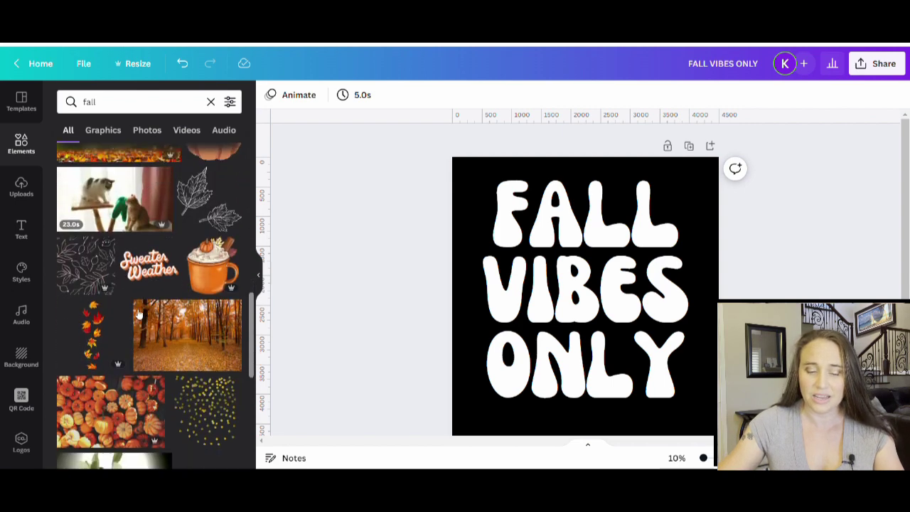
scroll(106, 306, "down", 2)
scroll(152, 290, "down", 3)
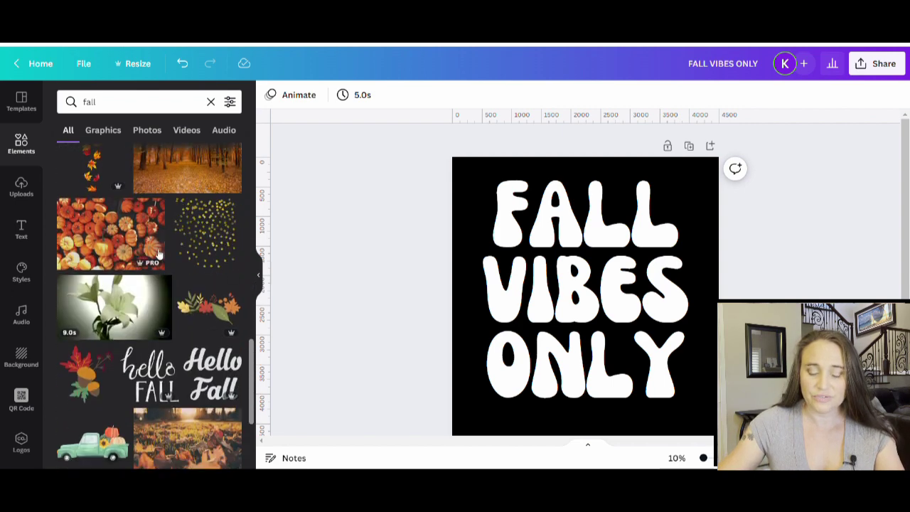
scroll(158, 255, "down", 5)
scroll(122, 327, "down", 5)
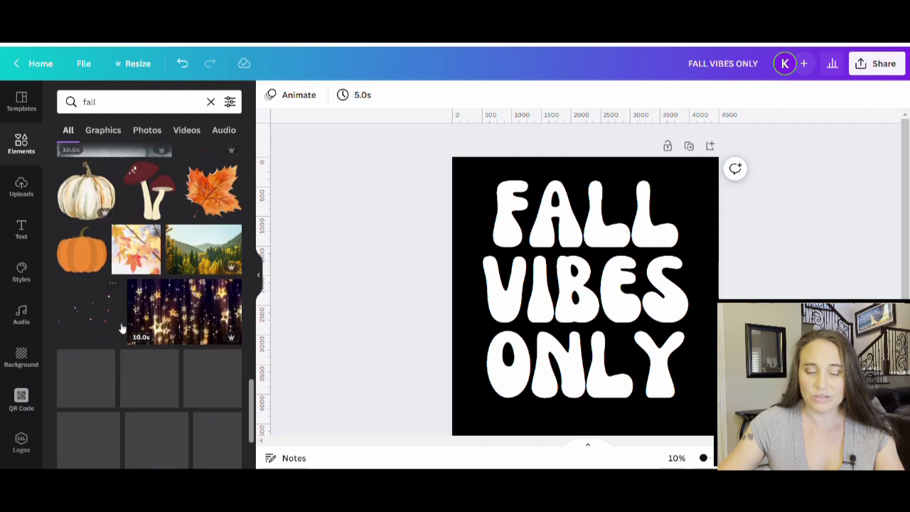
scroll(178, 349, "down", 5)
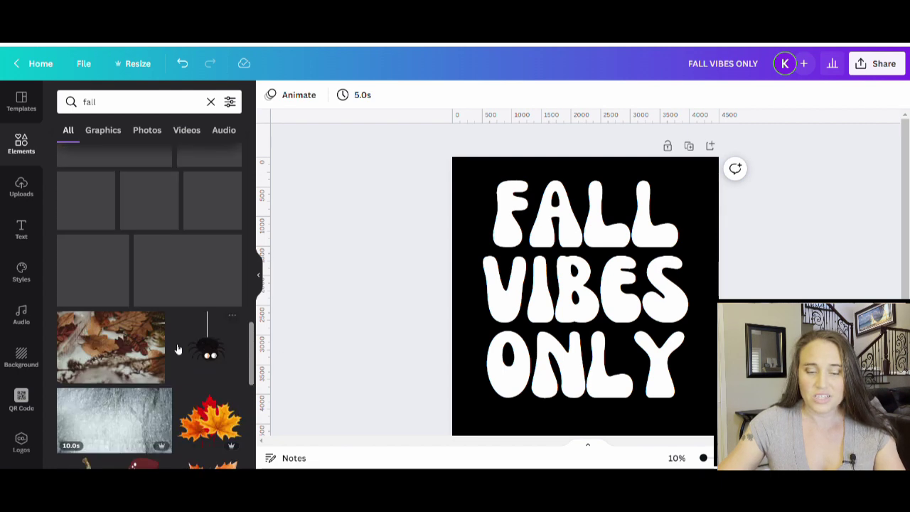
scroll(174, 334, "up", 5)
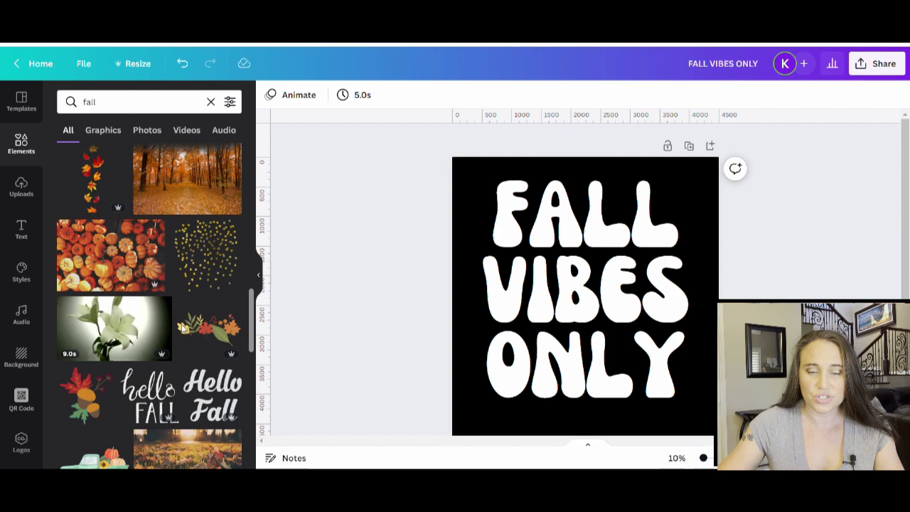
scroll(182, 327, "up", 3)
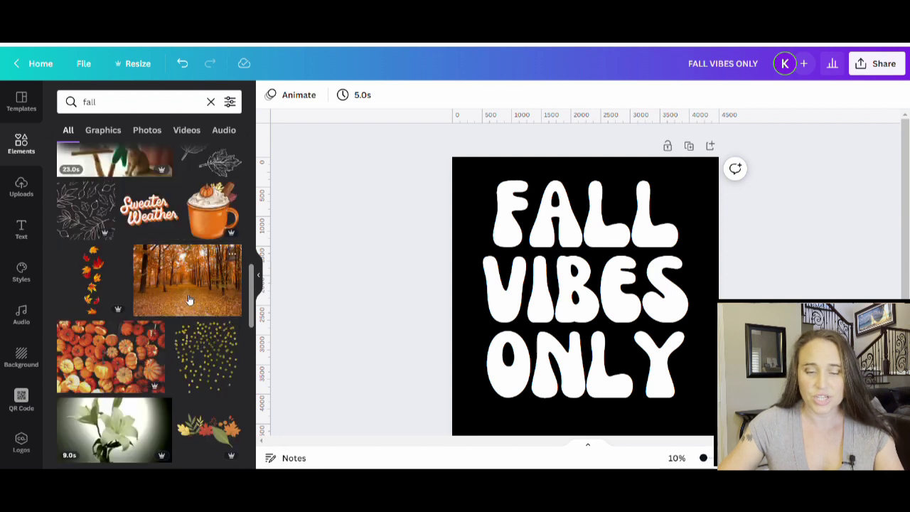
scroll(142, 315, "up", 4)
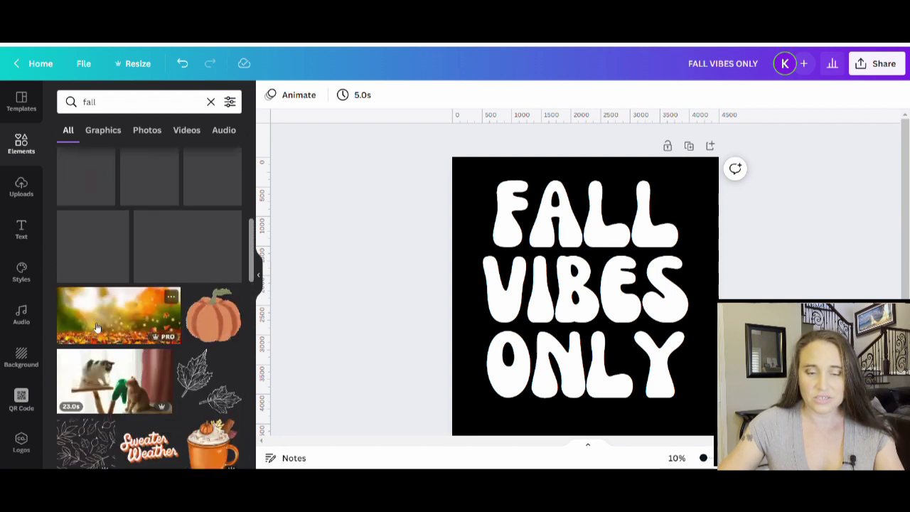
scroll(107, 334, "up", 5)
left_click(110, 341)
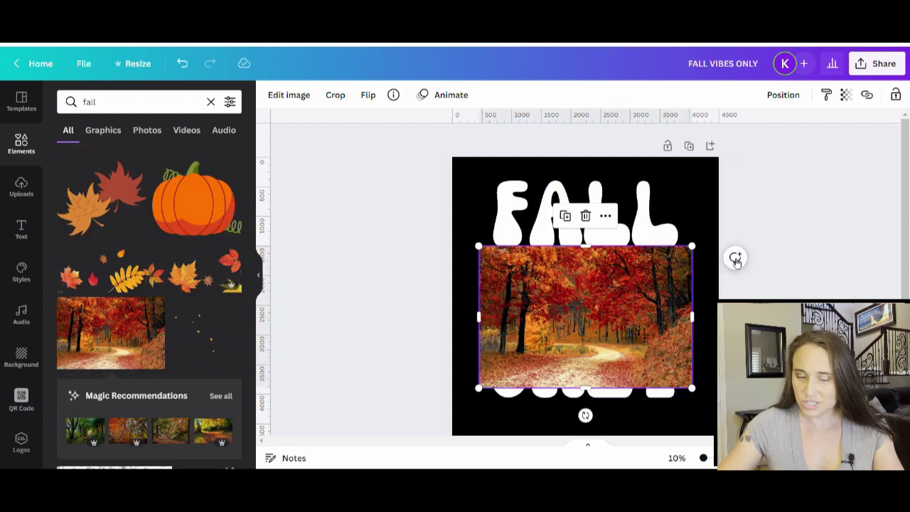
left_click_drag(616, 316, 619, 353)
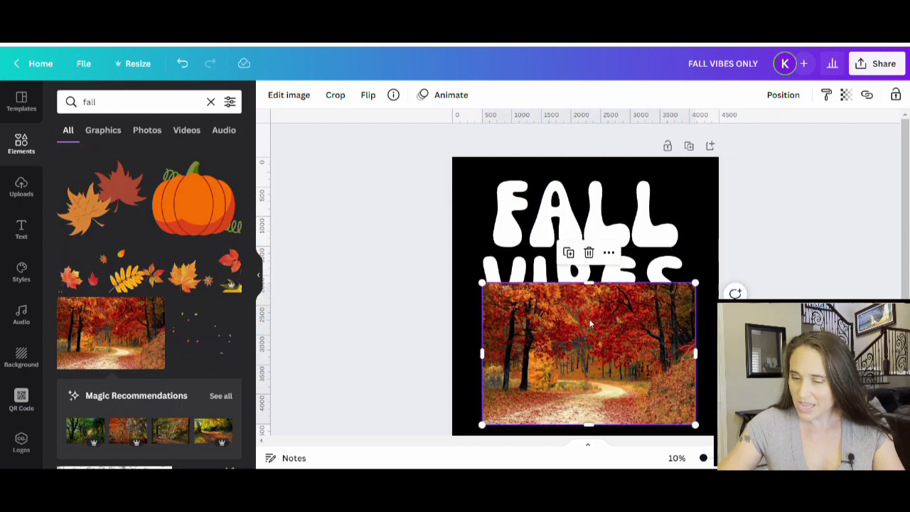
- Recolour only the letter F of FALL, starting from the photo's dark red and lightening it to the custom shade #C85436
left_click(525, 227)
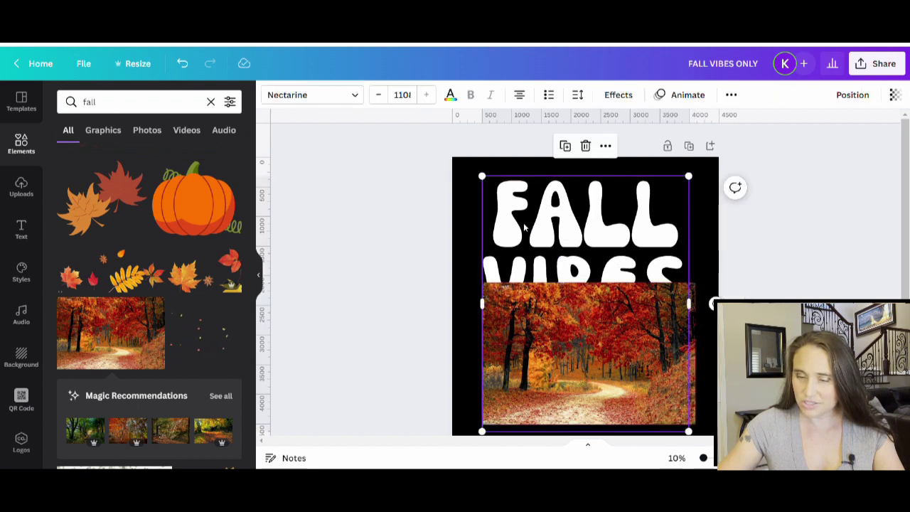
left_click_drag(525, 227, 492, 227)
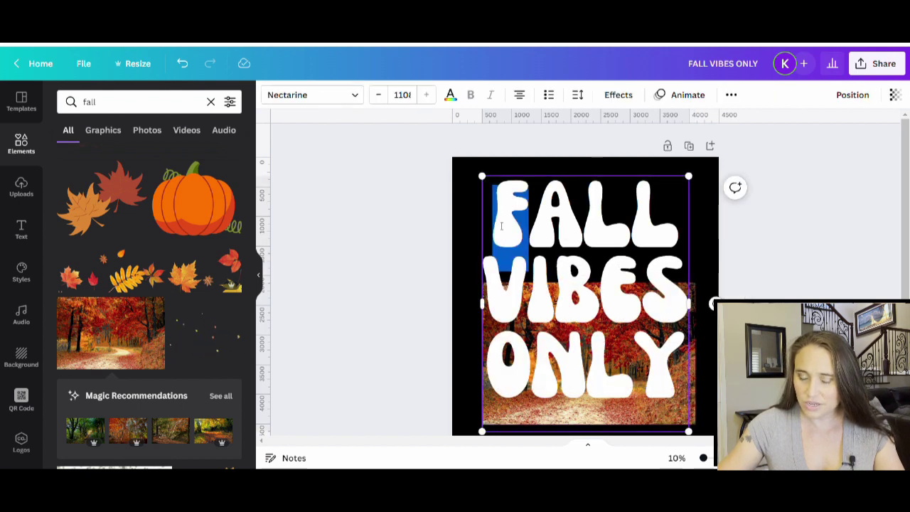
left_click(450, 98)
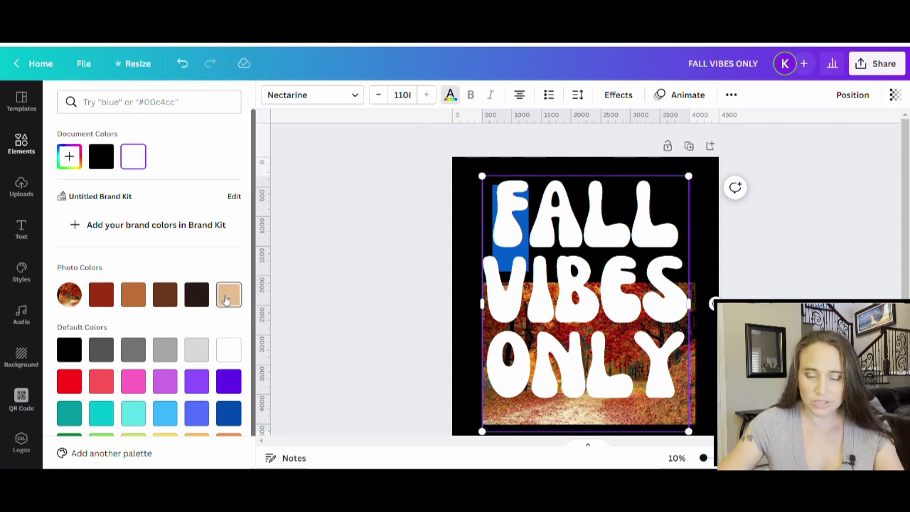
left_click(106, 300)
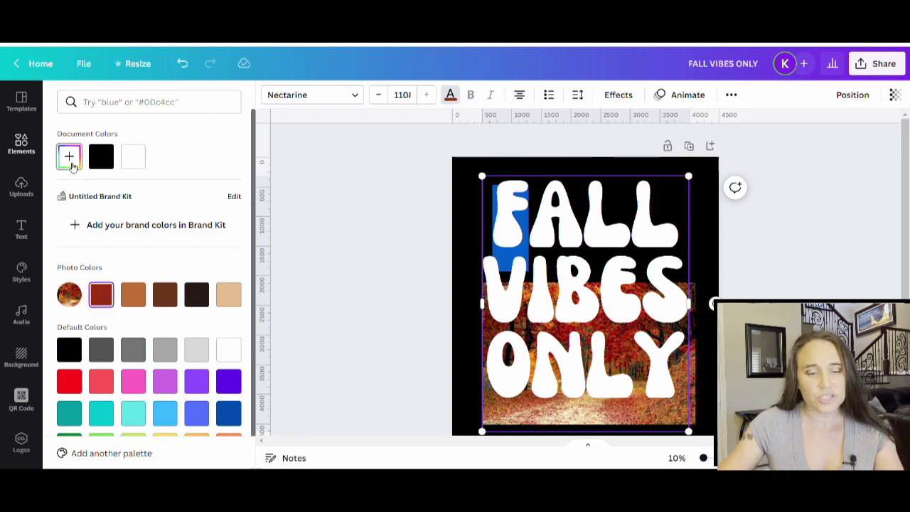
left_click(70, 156)
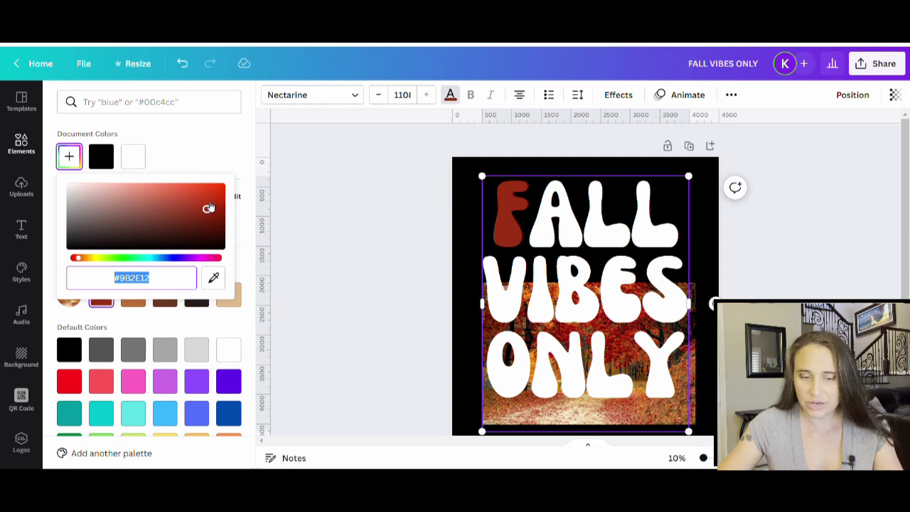
left_click_drag(208, 206, 179, 195)
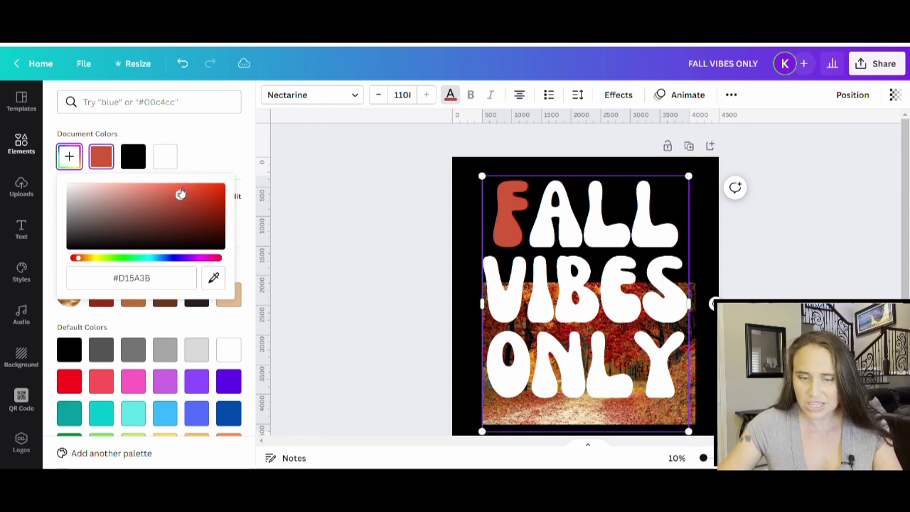
left_click_drag(181, 194, 181, 197)
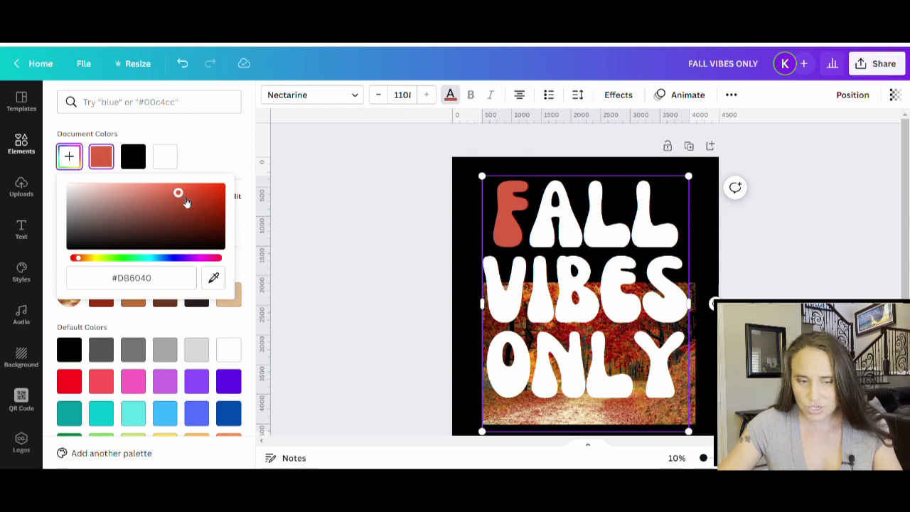
left_click(342, 264)
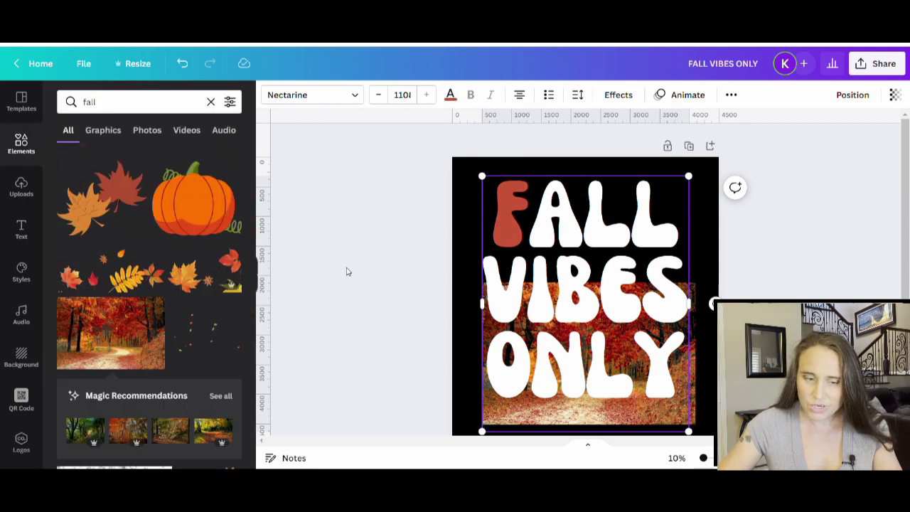
left_click(347, 271)
- Apply the F's red #C85436 to the letter A of FALL and open that colour for custom editing
left_click(544, 240)
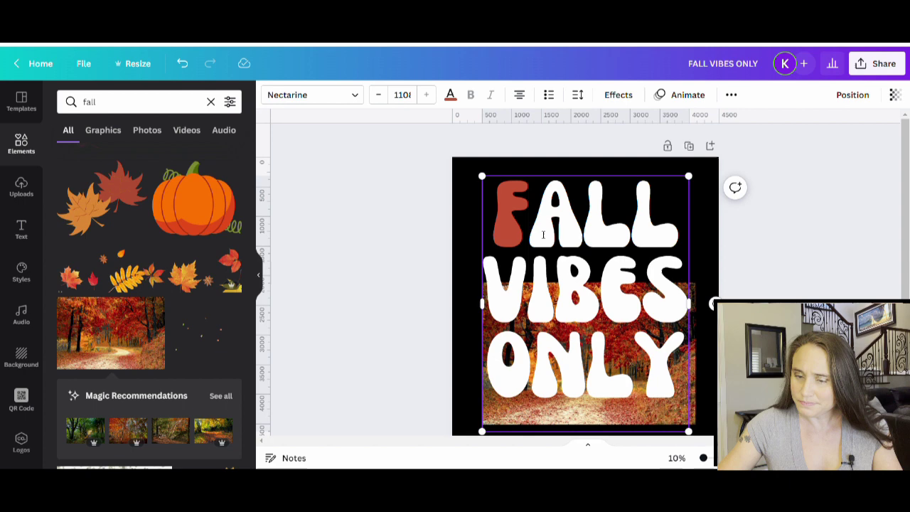
left_click_drag(530, 227, 569, 227)
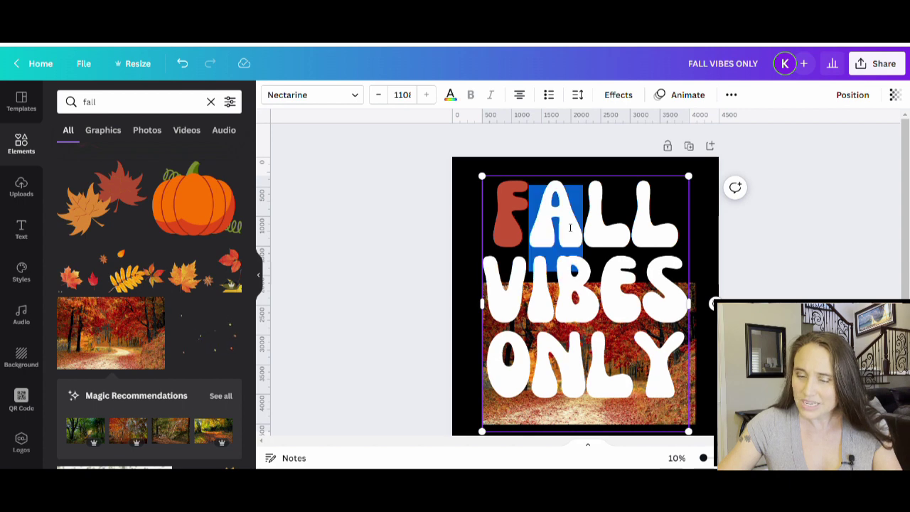
left_click(450, 94)
left_click(133, 157)
left_click(69, 156)
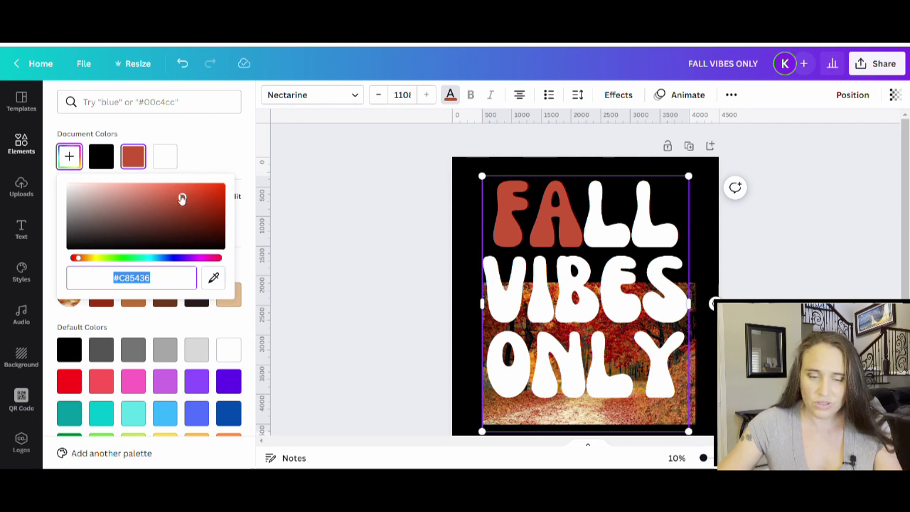
- Try a lighter tint and more orange hues on the letter A, returning to #C85436 after each trial
left_click_drag(176, 200, 163, 200)
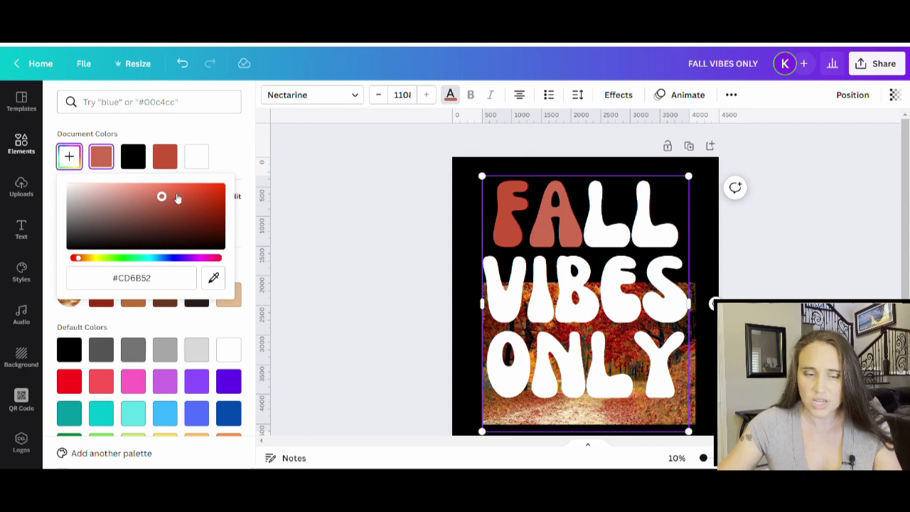
left_click(165, 156)
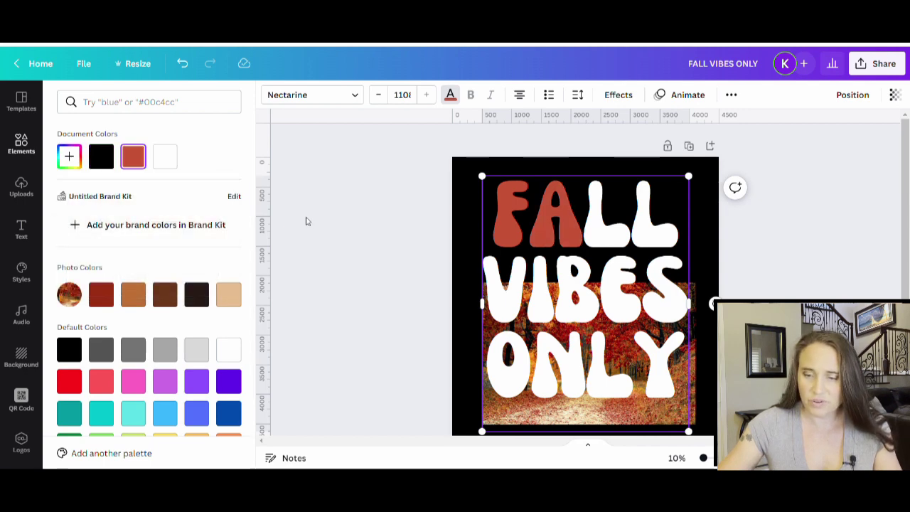
left_click(69, 156)
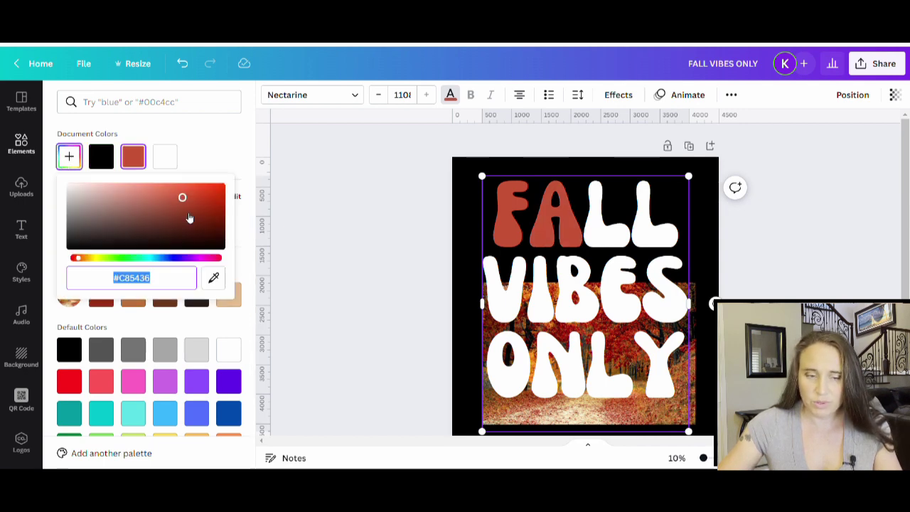
left_click(82, 260)
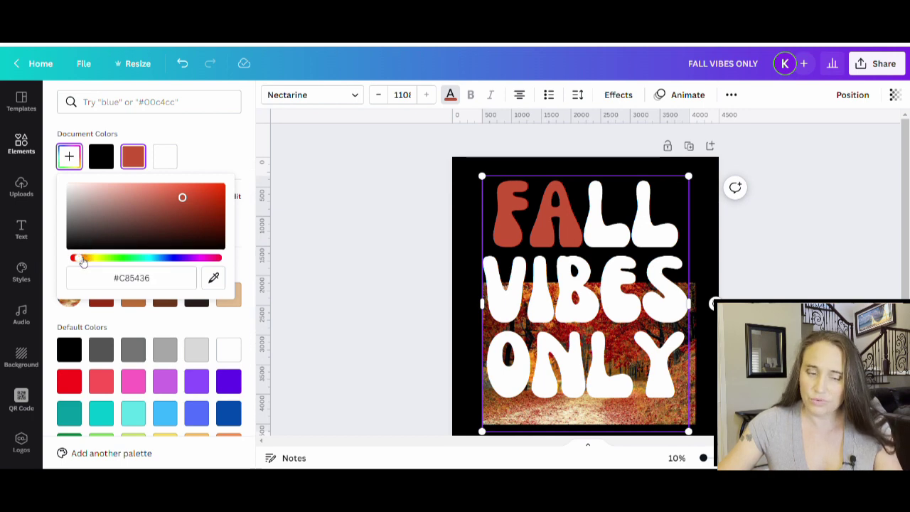
left_click(82, 261)
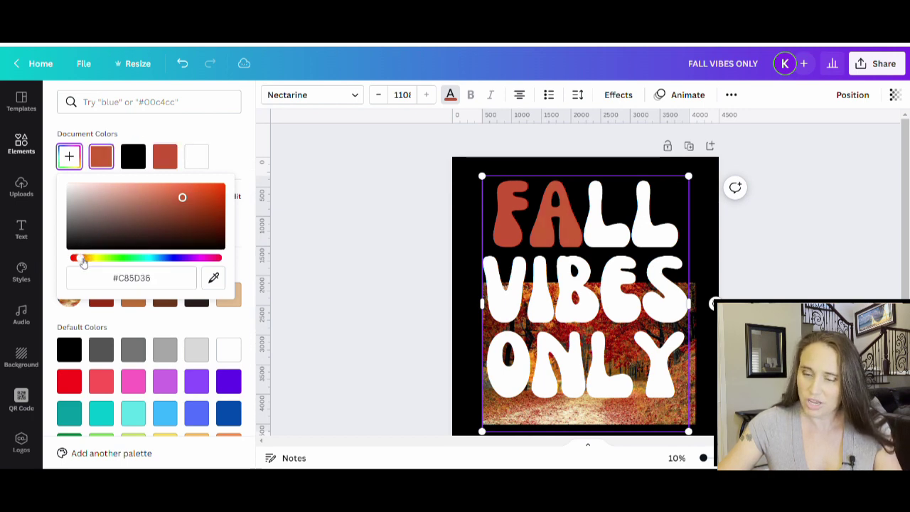
mouse_move(84, 261)
left_mouse_down()
mouse_move(152, 280)
mouse_move(92, 274)
left_mouse_up()
left_click(164, 156)
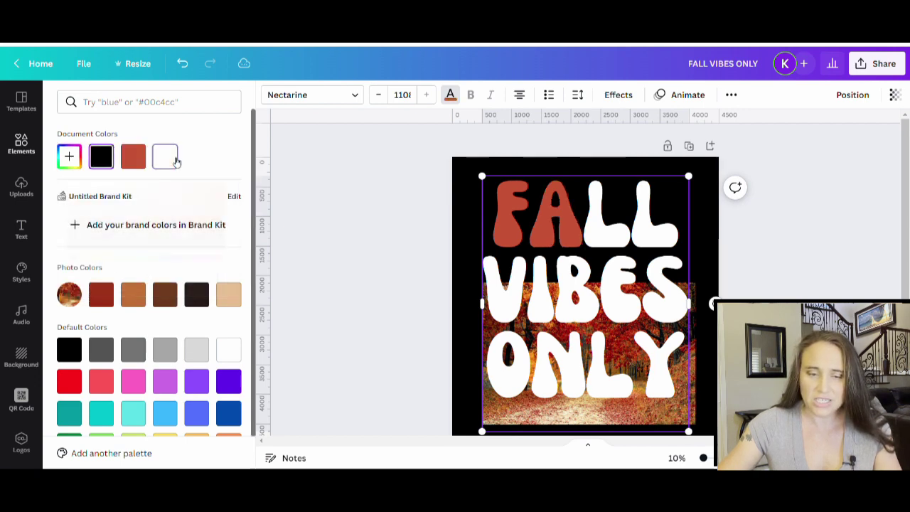
- Lighten the custom colour of the letter A in FALL to #CF6D53
left_click(69, 157)
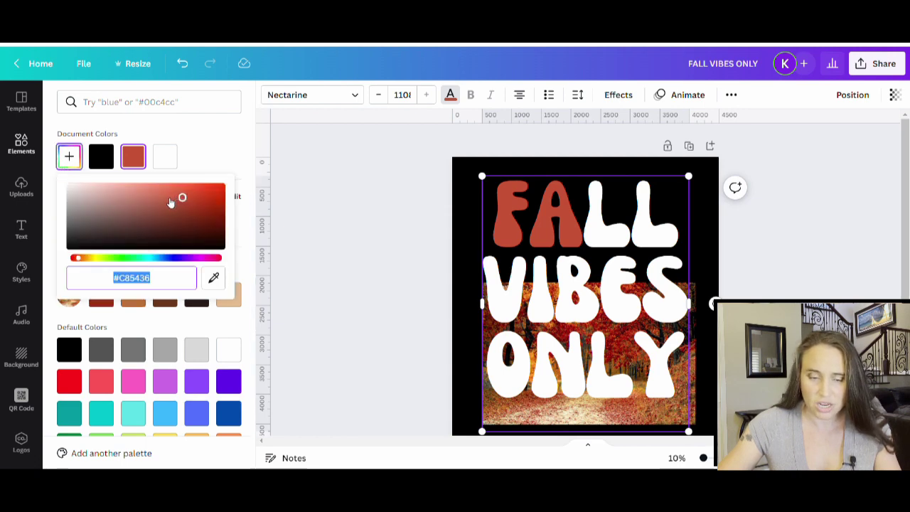
left_click_drag(170, 201, 163, 200)
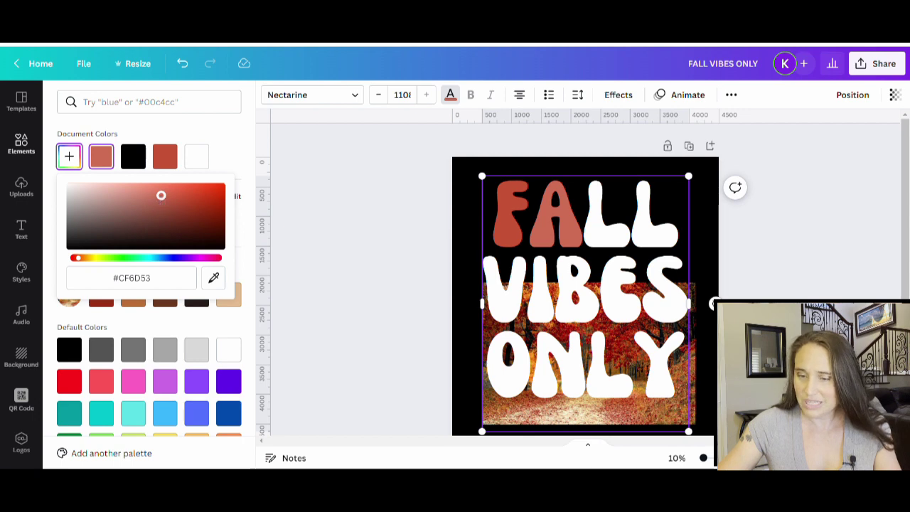
- Recolour the first L of FALL, starting from the A's colour and lightening it to #D4846F
left_click(610, 236)
left_click_drag(584, 234, 631, 235)
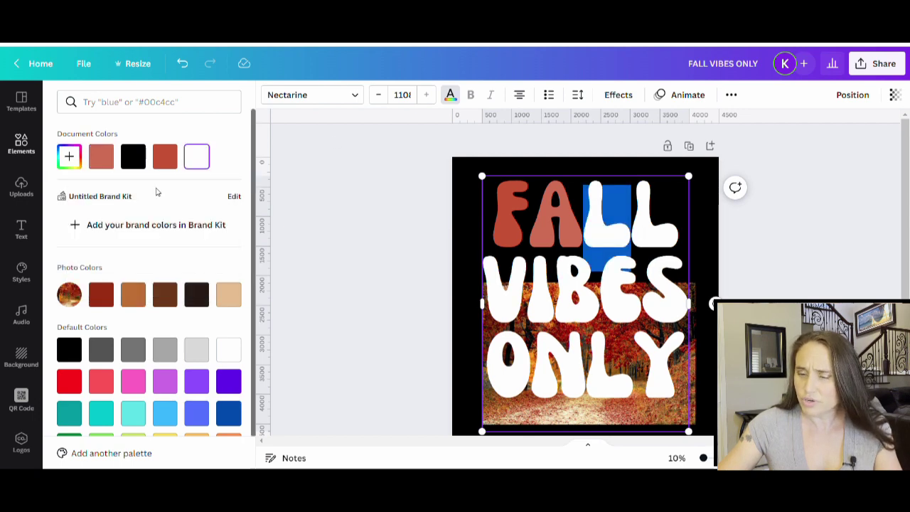
left_click(101, 156)
left_click(69, 156)
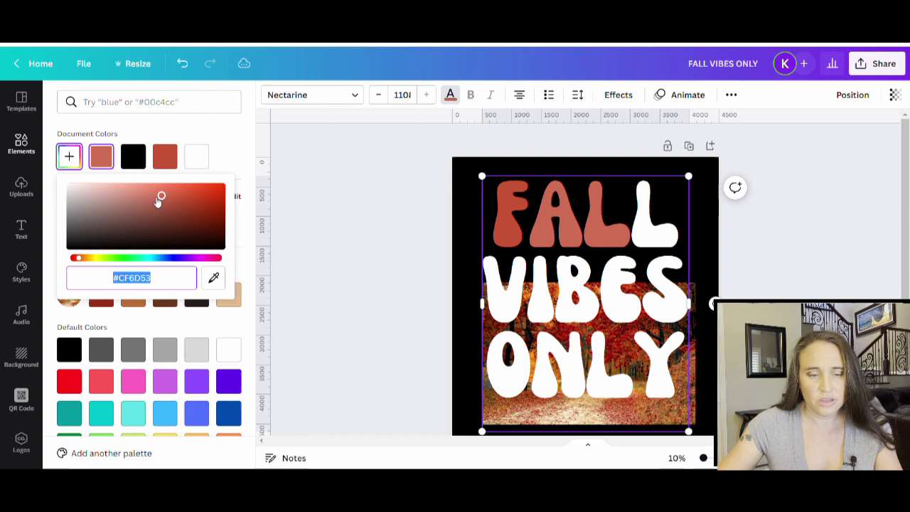
left_click_drag(152, 202, 144, 199)
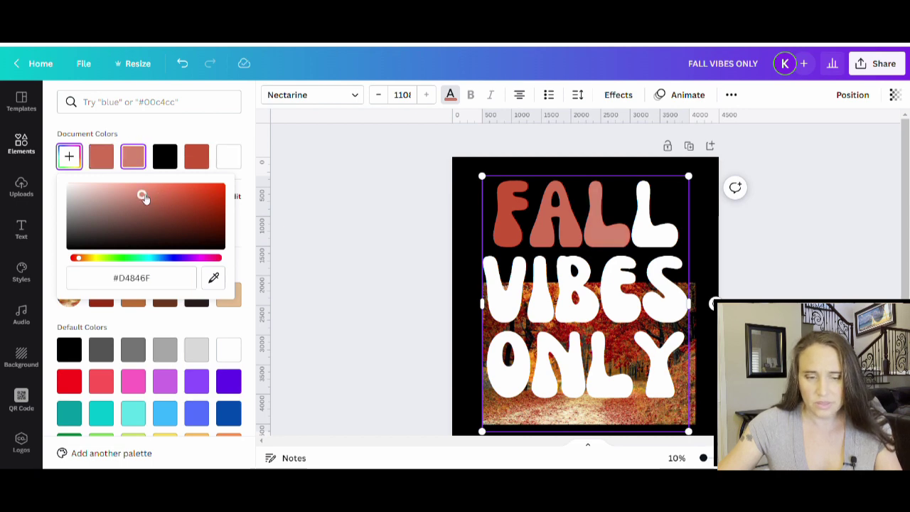
- Recolour the last L of FALL, starting from the previous letter's colour and lightening it to #DBA496
left_click(646, 239)
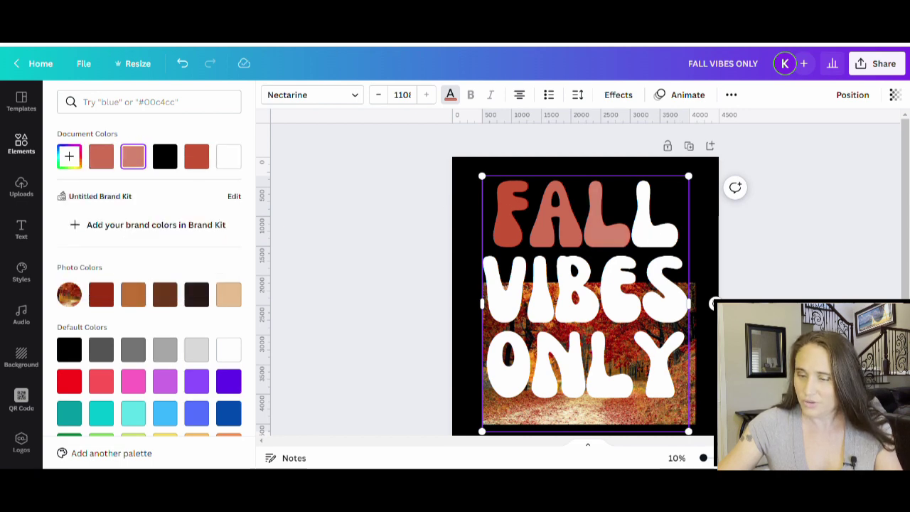
left_click_drag(654, 240, 681, 238)
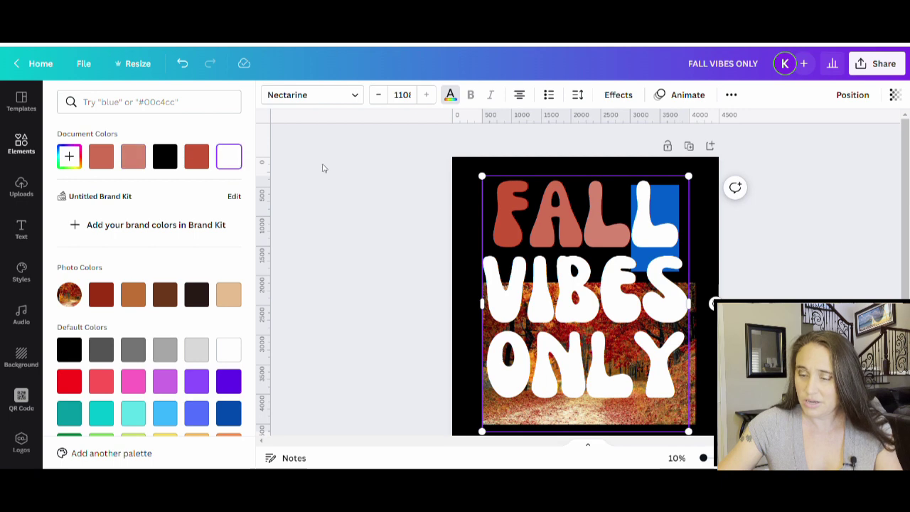
left_click(133, 157)
left_click(69, 156)
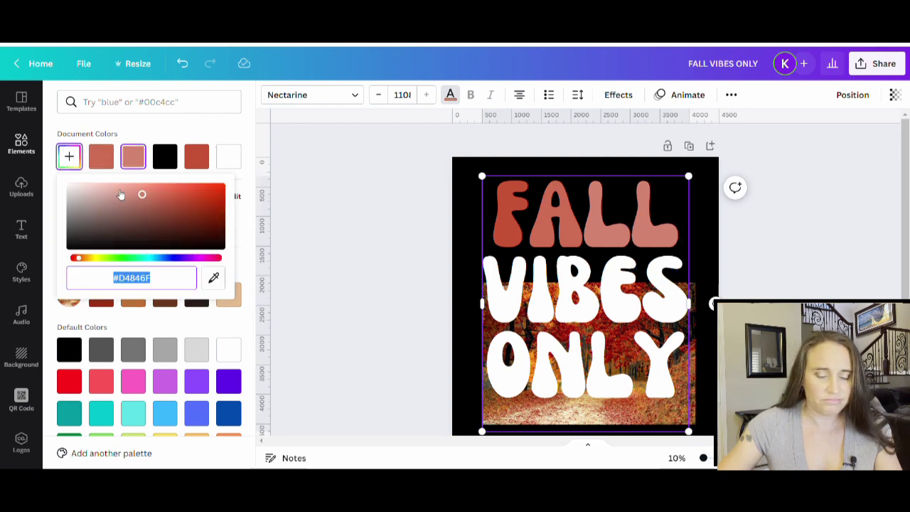
mouse_move(130, 196)
left_mouse_down()
mouse_move(117, 191)
mouse_move(119, 197)
left_mouse_up()
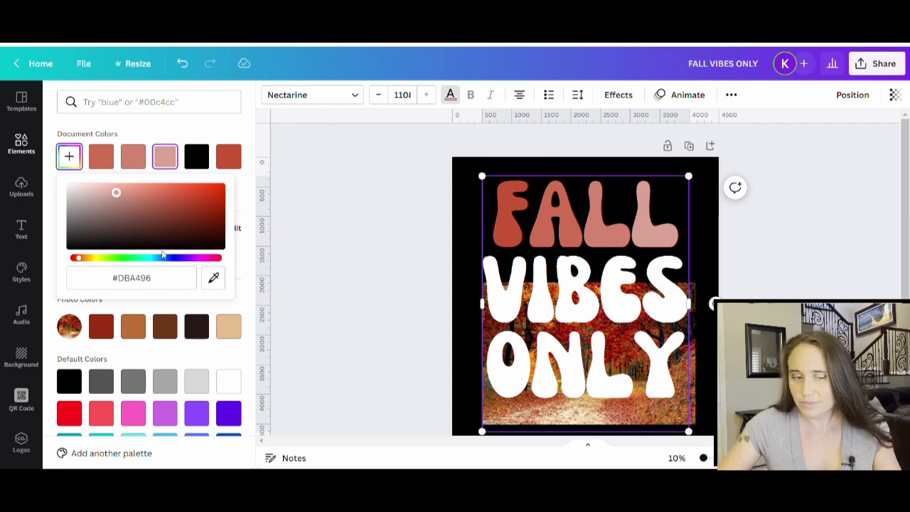
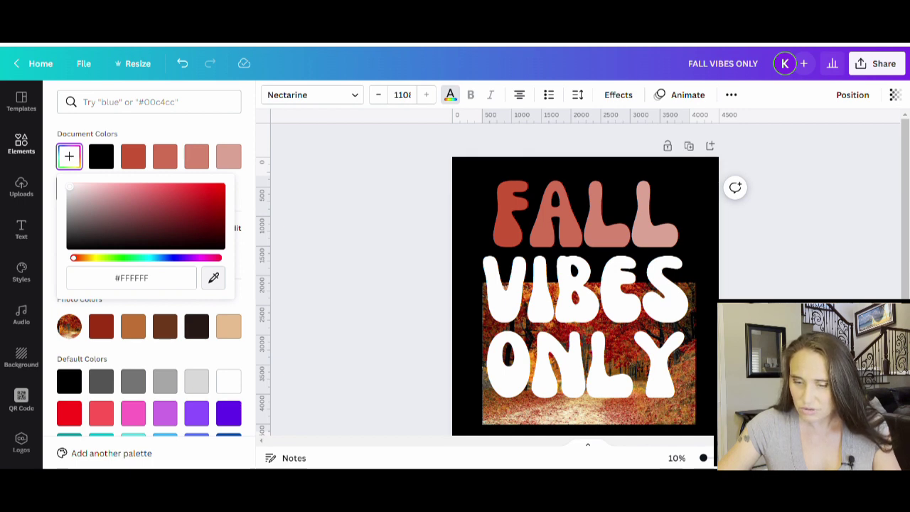
- Give the letter V of VIBES the custom burnt orange #C25303
left_click(666, 297)
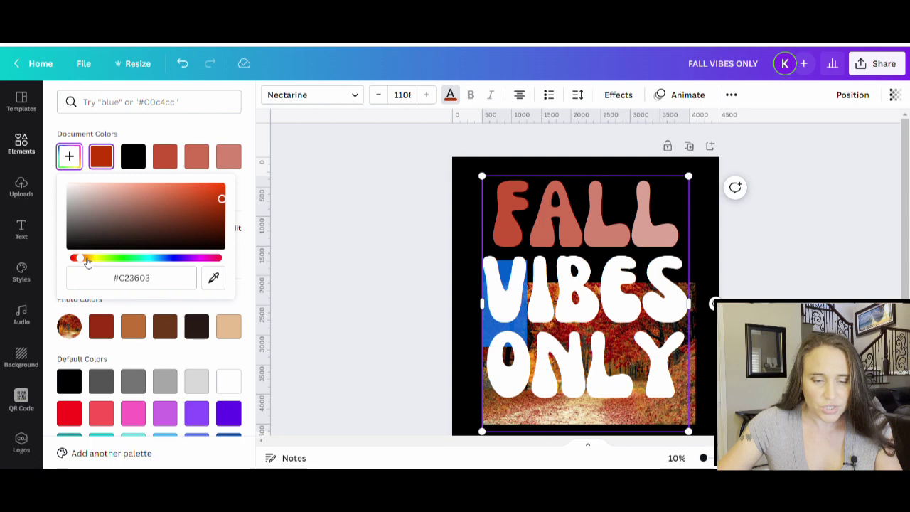
left_click_drag(89, 262, 87, 261)
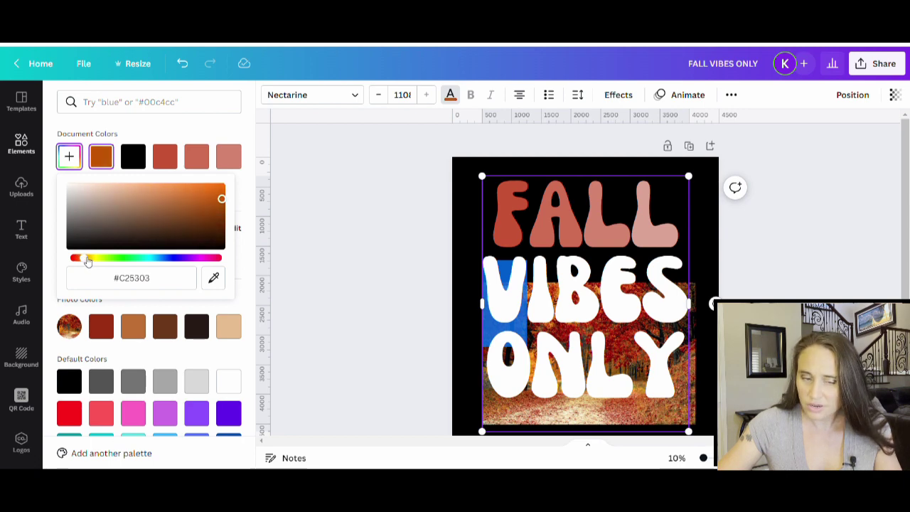
left_click(375, 293)
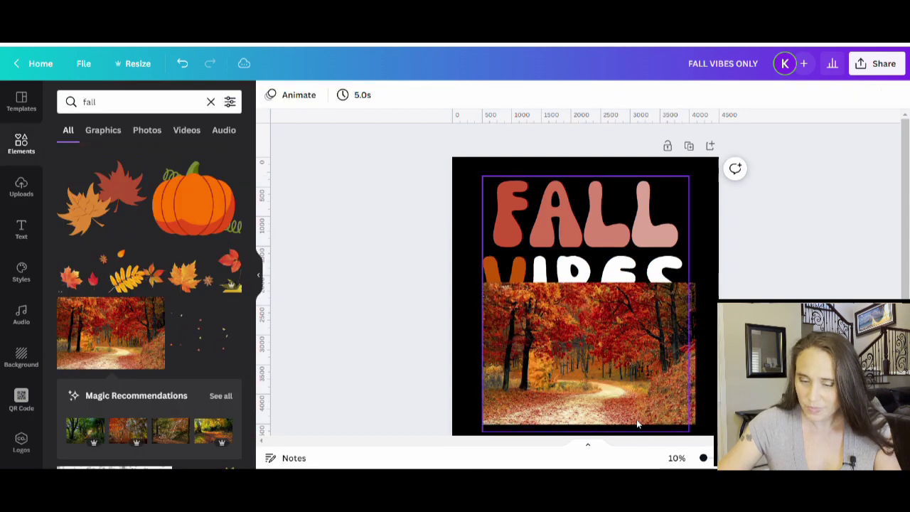
- Move the autumn photo down clear of VIBES and lighten the custom colour of the letter V to #DF772B
left_click_drag(636, 425, 630, 494)
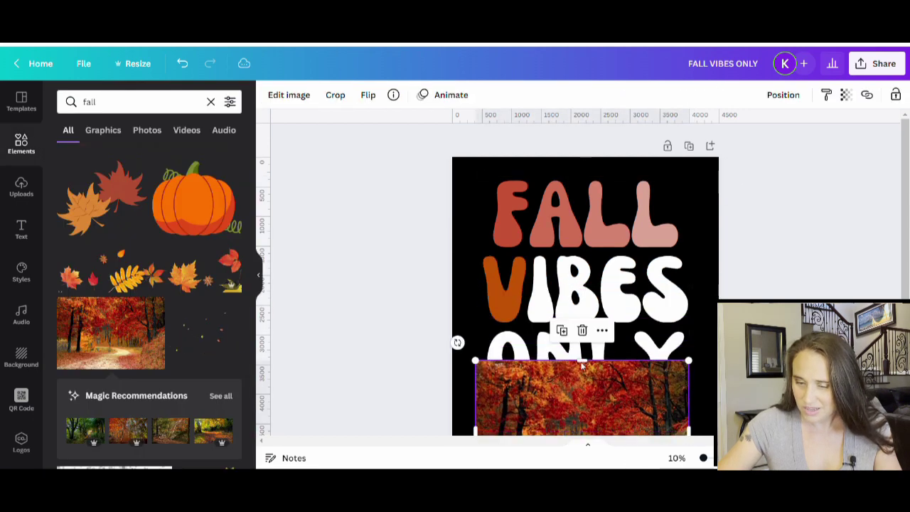
left_click(508, 311)
double_click(490, 306)
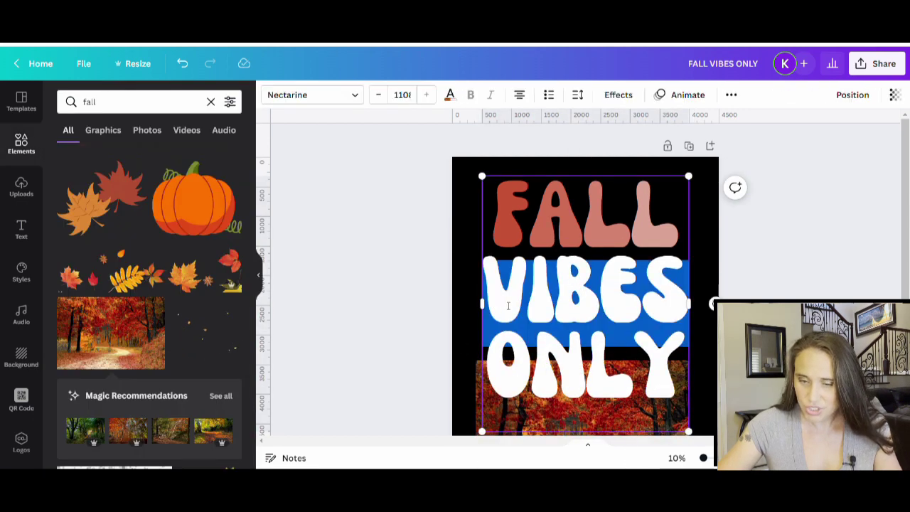
left_click(543, 300)
left_click_drag(510, 302, 483, 304)
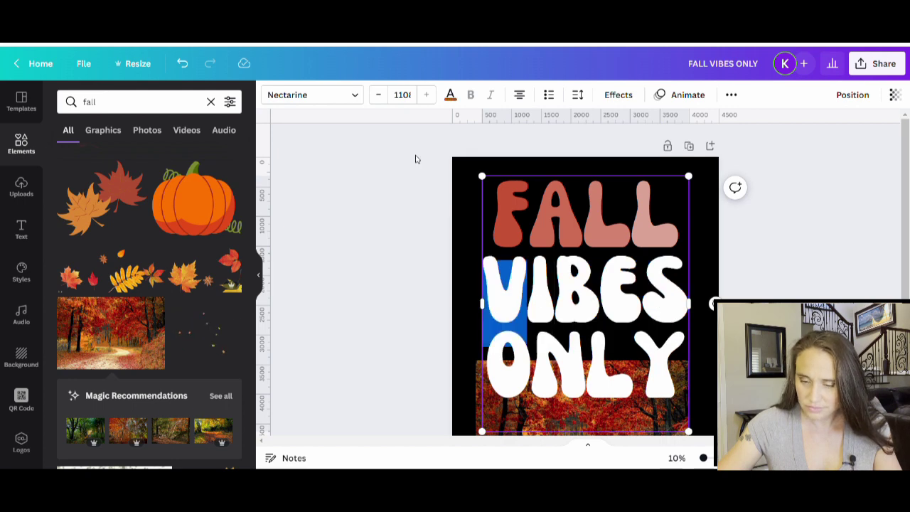
left_click(449, 97)
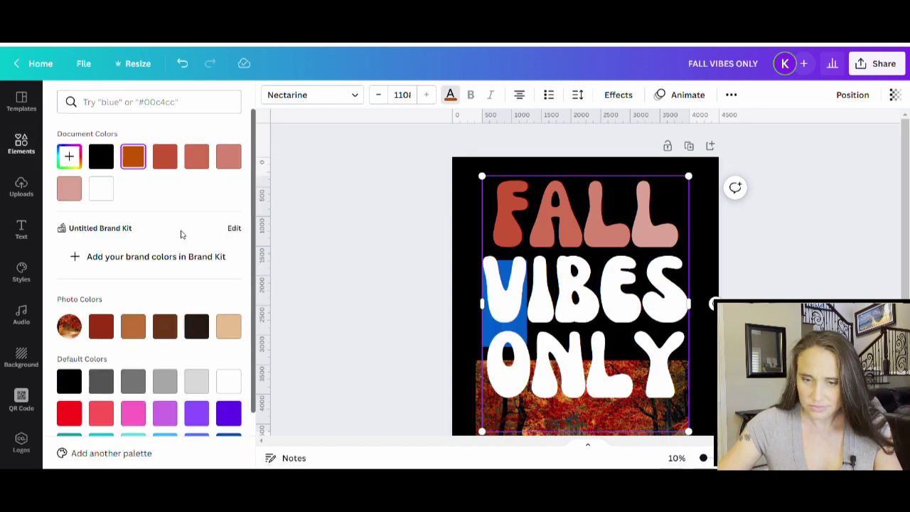
left_click(69, 157)
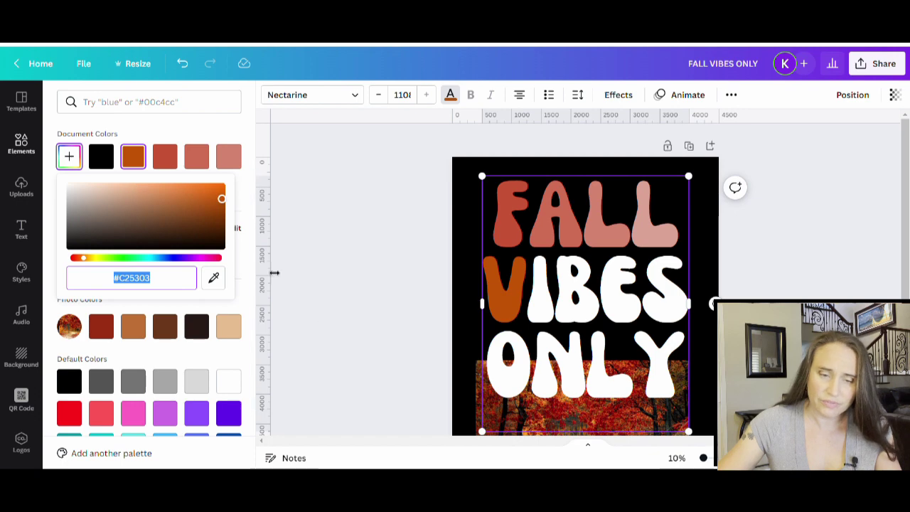
left_click_drag(223, 194, 199, 192)
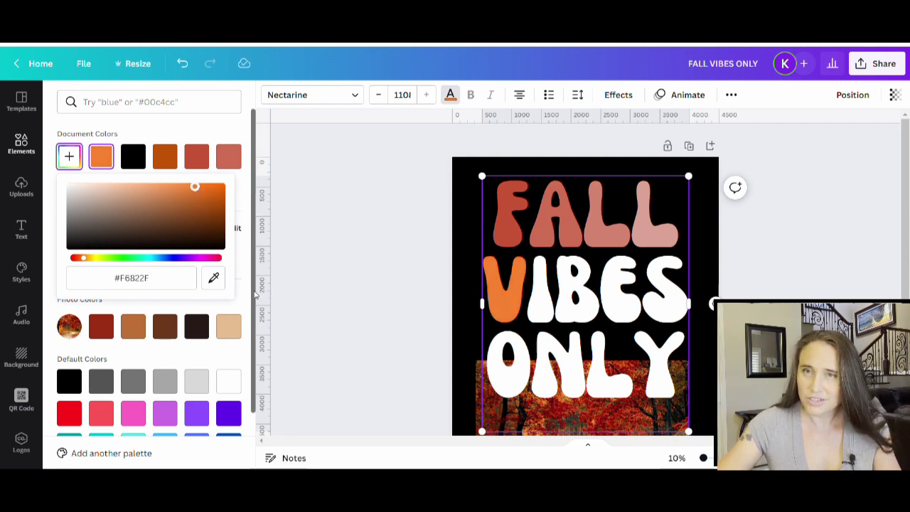
left_click(194, 192)
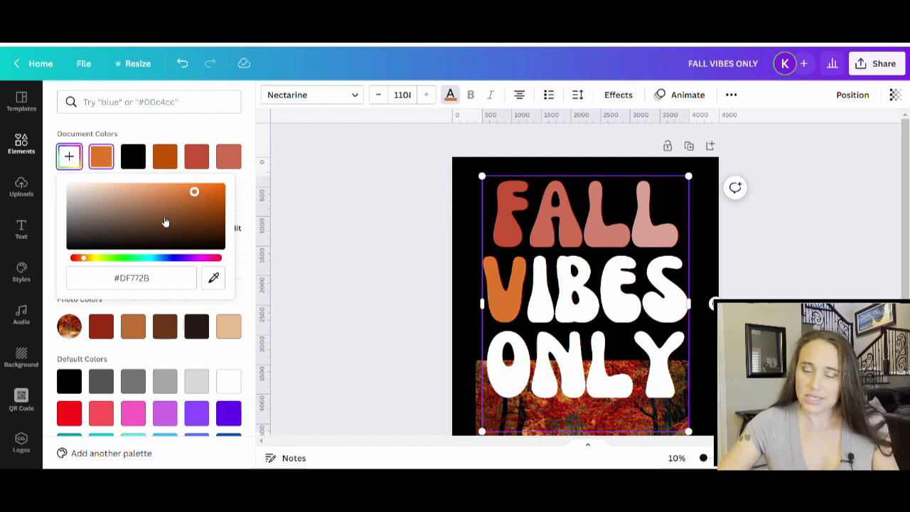
key("Escape")
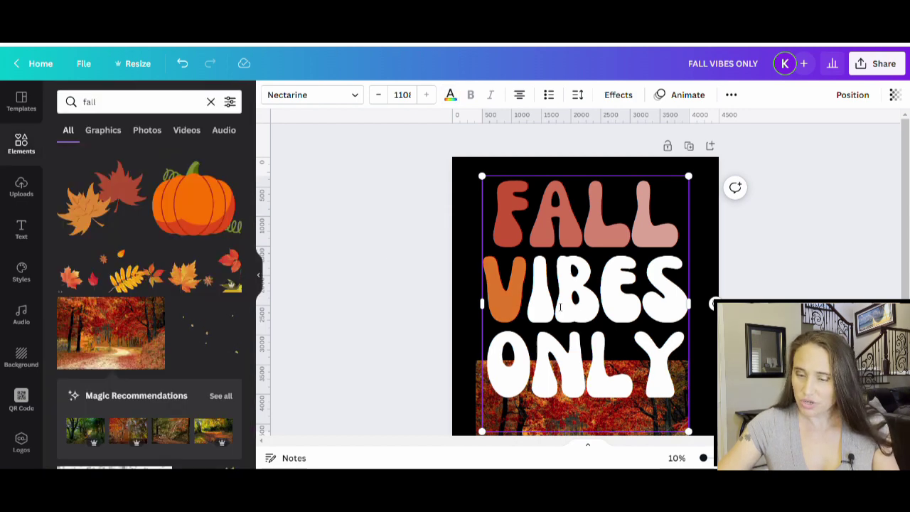
- Recolour the letter I of VIBES, starting from the V's orange and lightening it to #E18643
left_click_drag(535, 306, 555, 306)
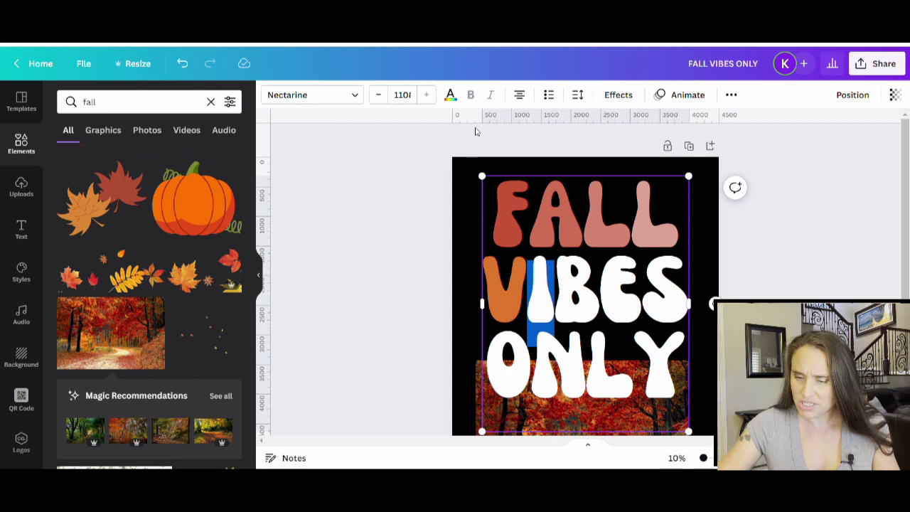
left_click(450, 95)
left_click(69, 187)
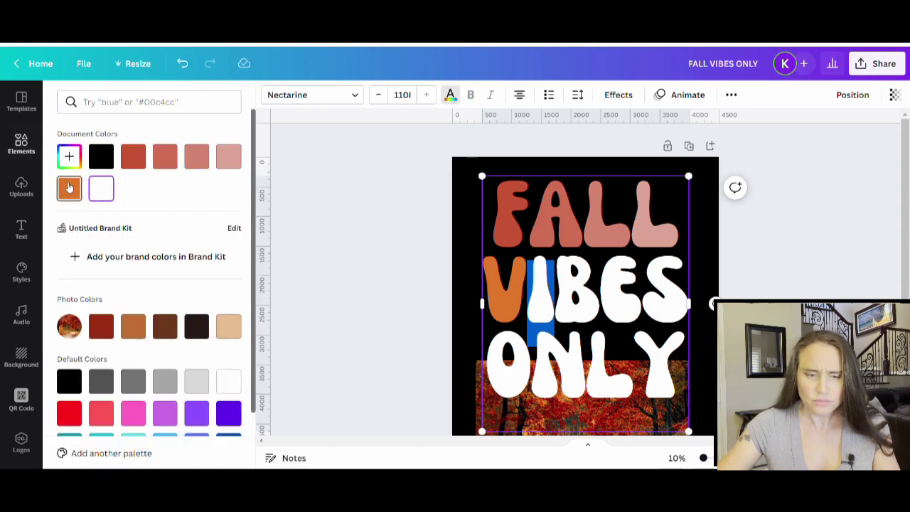
left_click(69, 155)
left_click(177, 190)
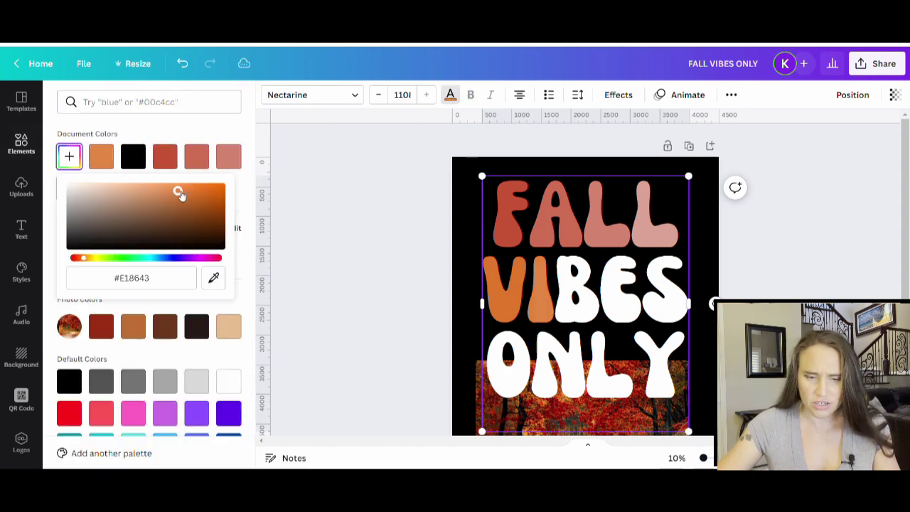
- Recolour the letter B of VIBES, starting from the V's orange and lightening it to #E49963
left_click(577, 307)
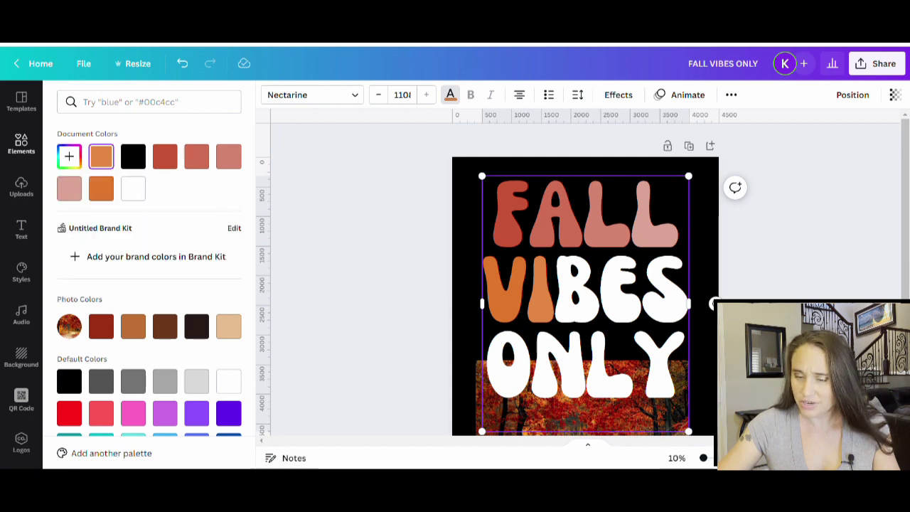
left_click_drag(555, 309, 599, 309)
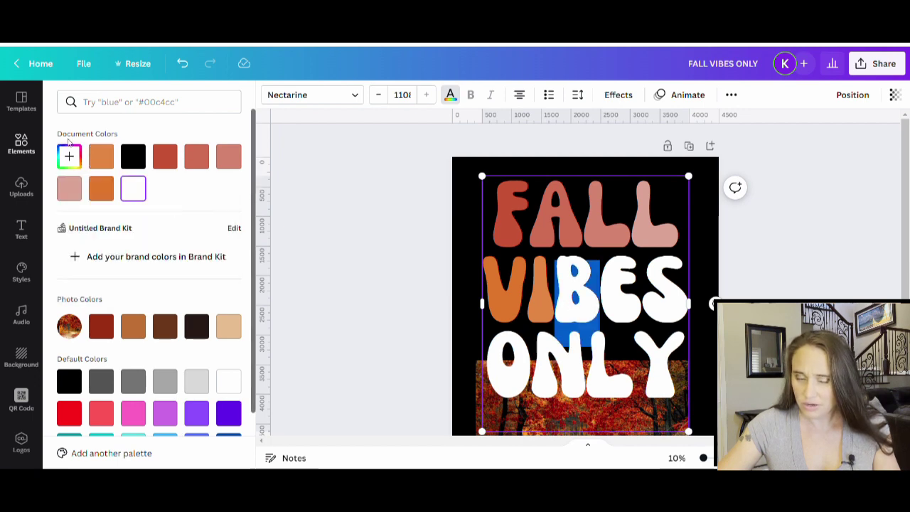
left_click(101, 188)
left_click(69, 156)
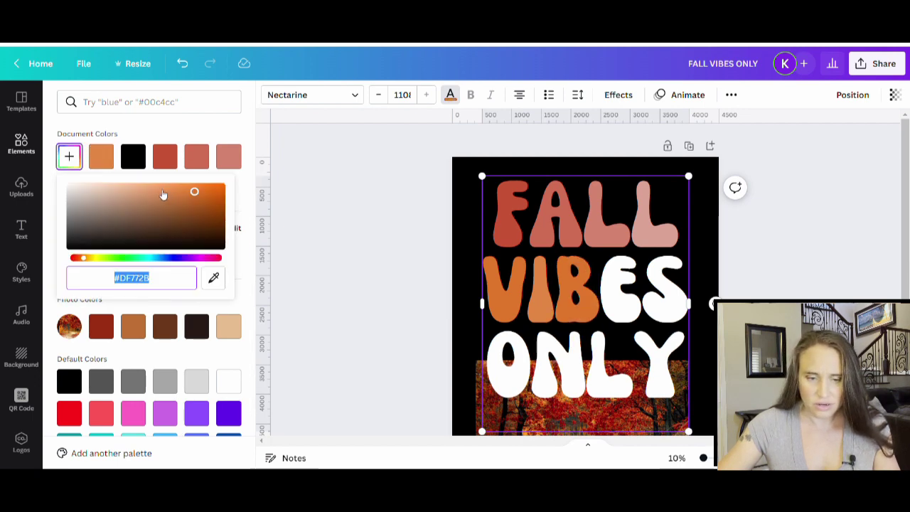
left_click(156, 190)
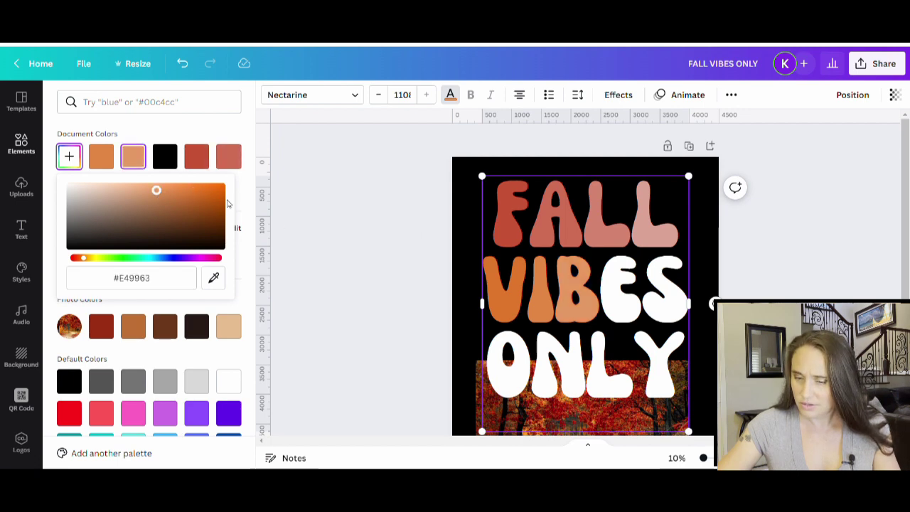
- Recolour the letter E of VIBES, starting from the I's colour and lightening it to #F4BC93
left_click(631, 298)
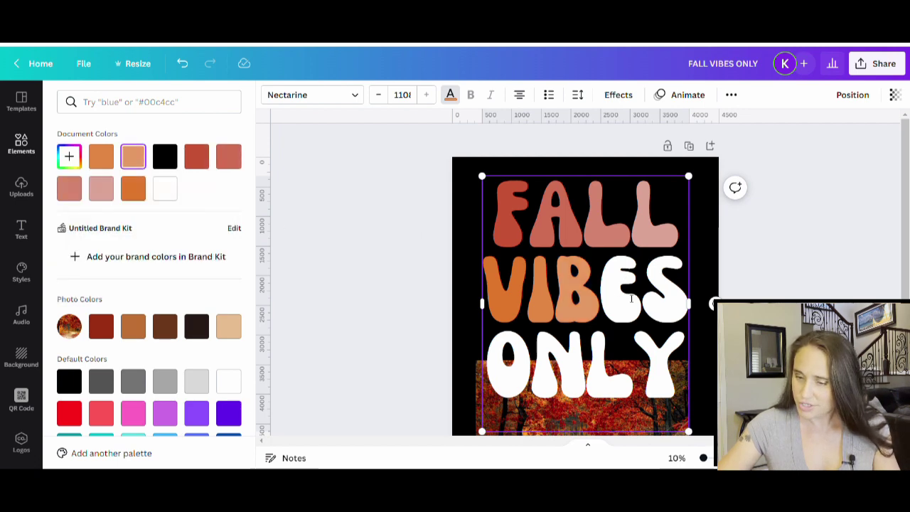
left_click_drag(602, 302, 642, 302)
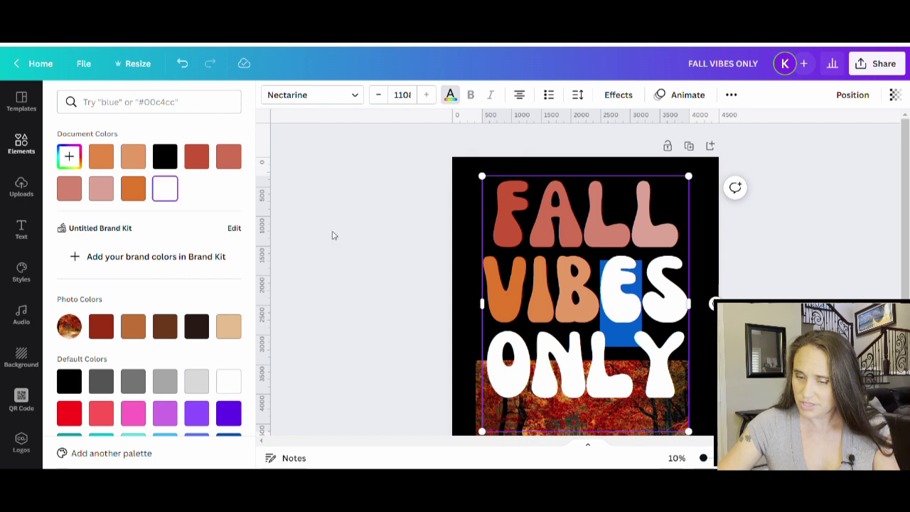
left_click(101, 156)
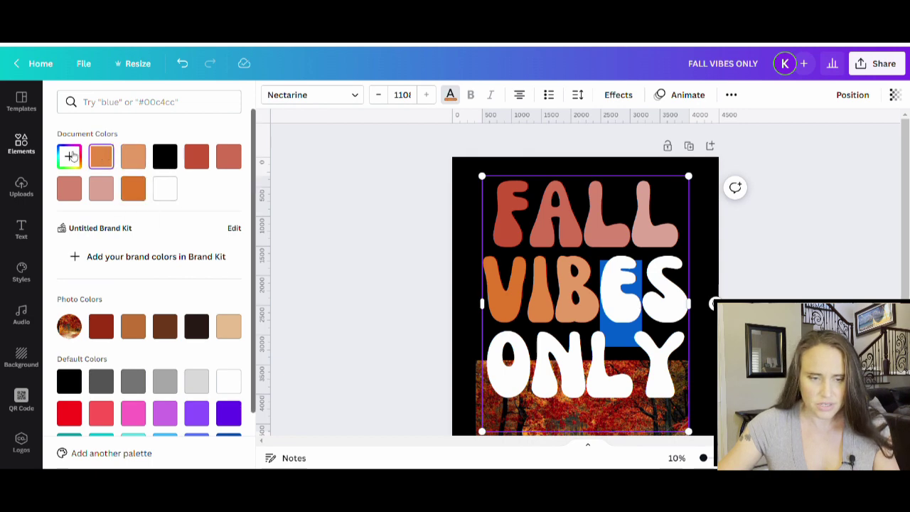
left_click(69, 155)
left_click(147, 191)
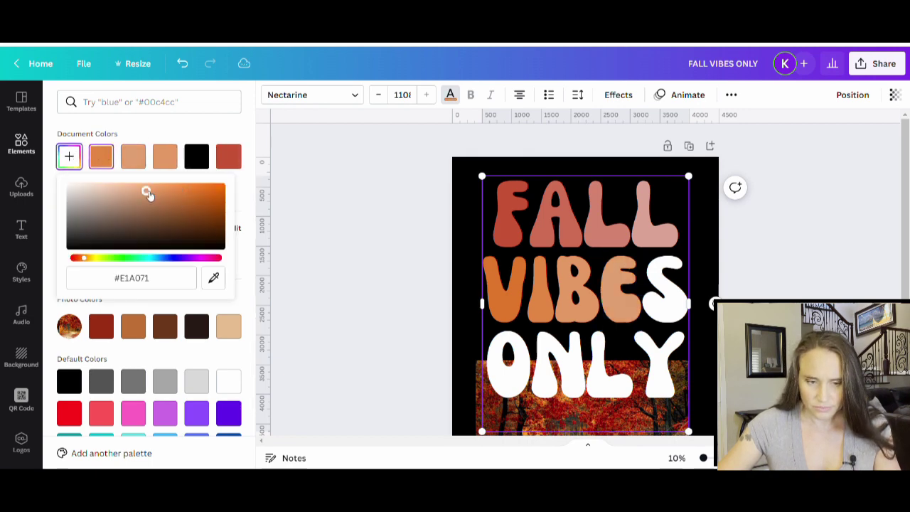
left_click(129, 186)
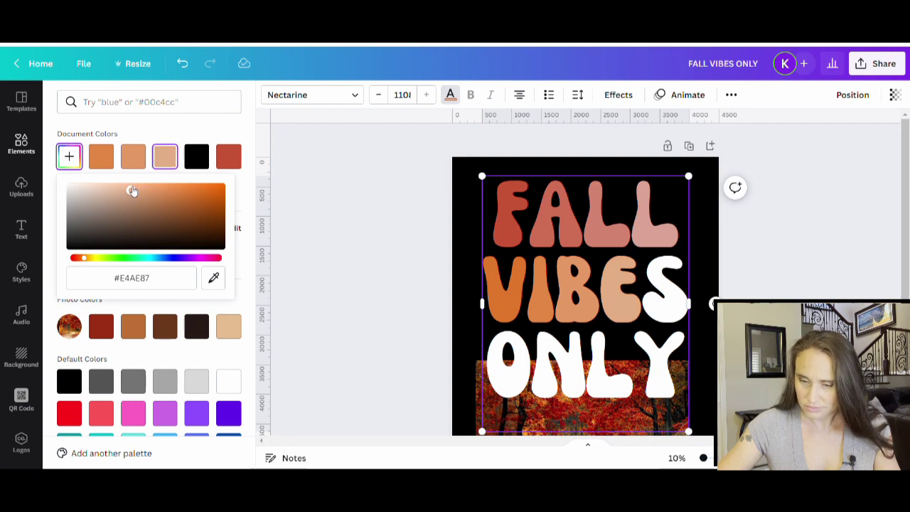
- Recolour the letter S of VIBES, starting from the E's colour and lightening it to #F8D4BA
left_click(660, 308)
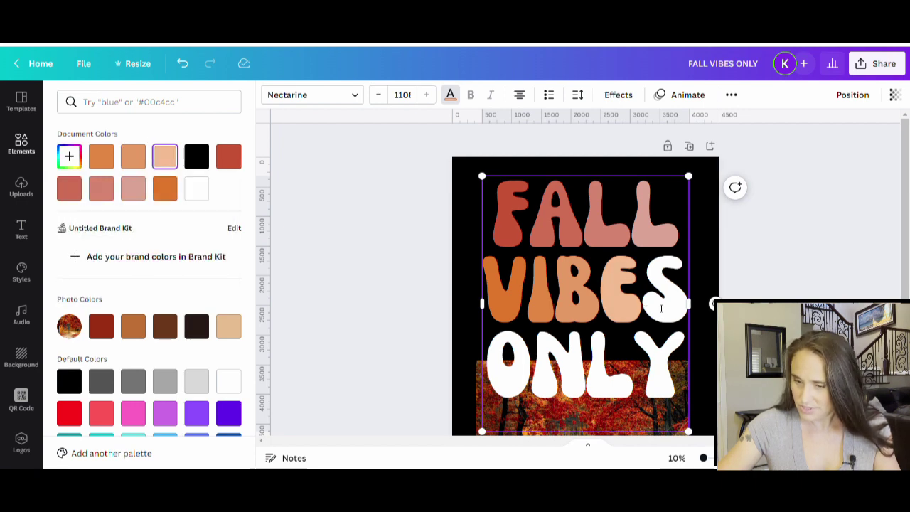
left_click_drag(680, 308, 643, 295)
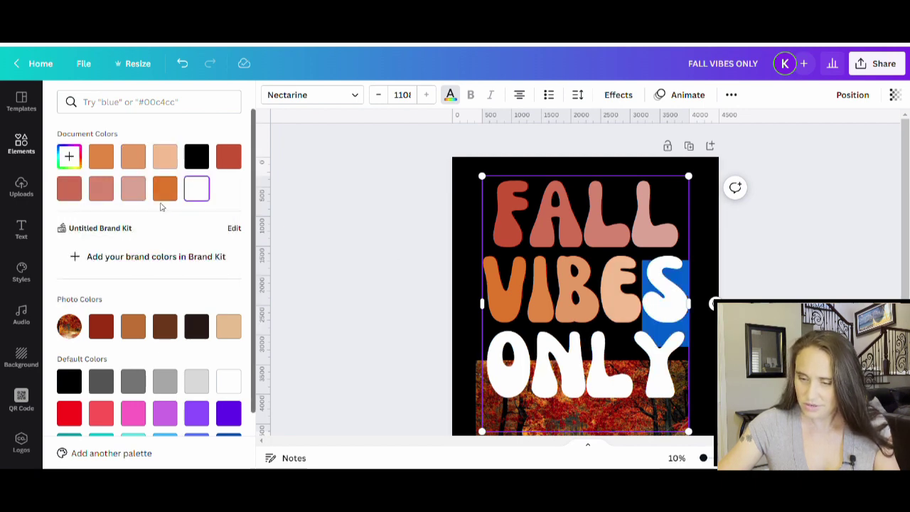
left_click(163, 161)
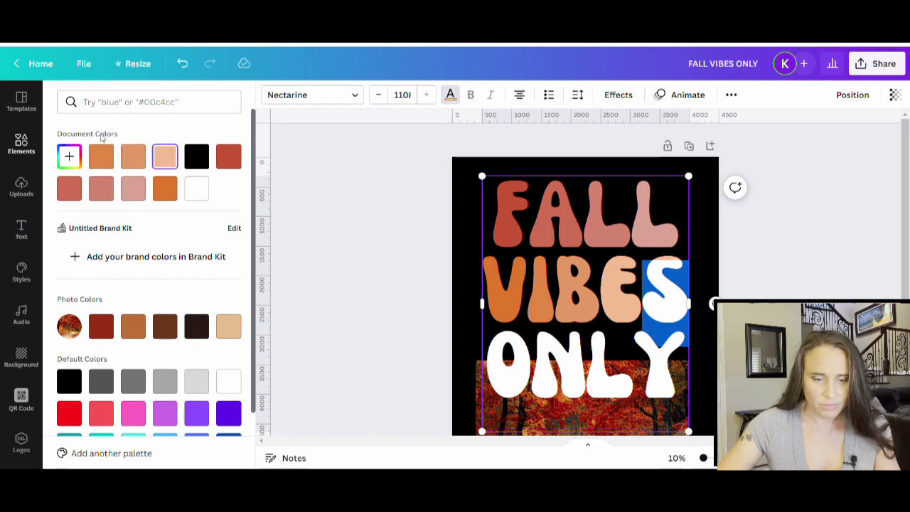
left_click(70, 161)
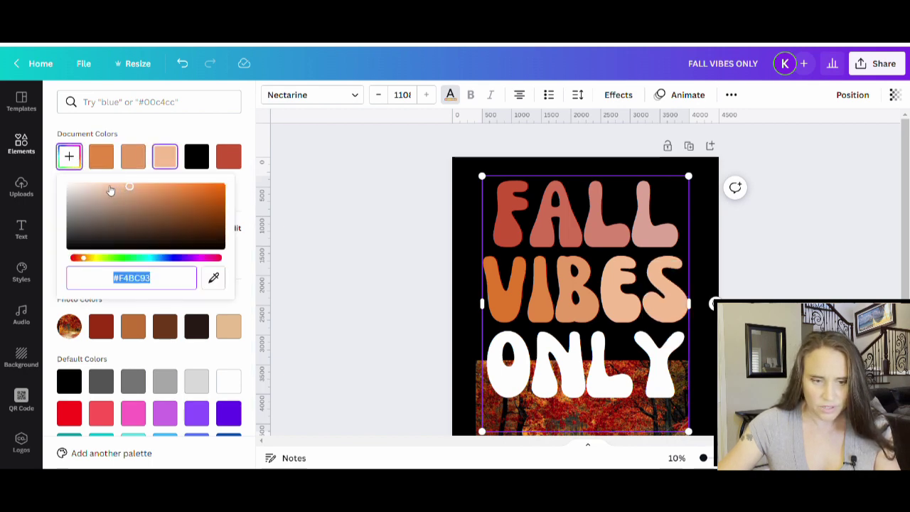
left_click(110, 189)
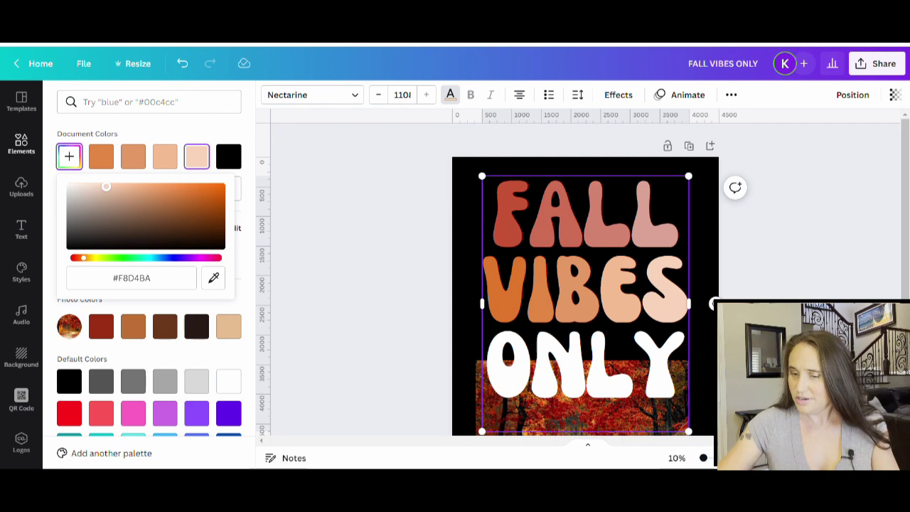
- Move the autumn photo down clear of ONLY and give the letter O the photo's tan colour #E6BD90
left_click(388, 331)
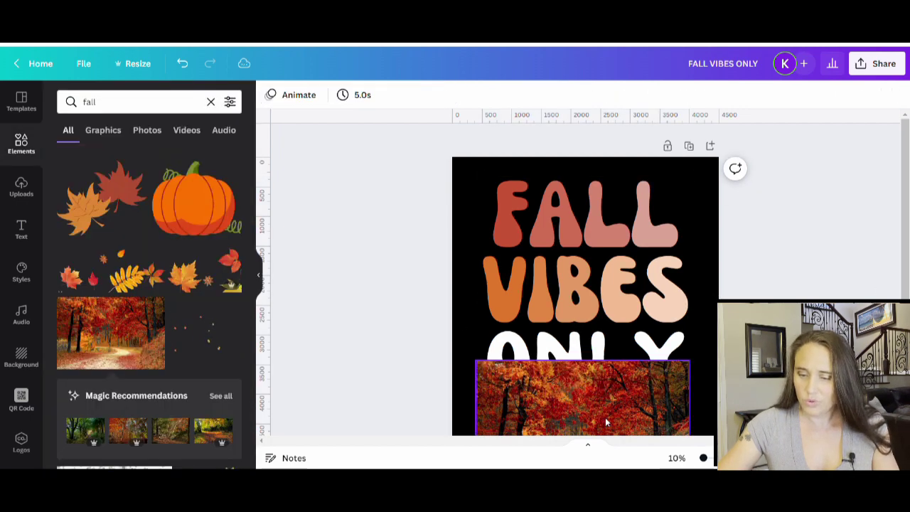
left_click_drag(605, 417, 635, 462)
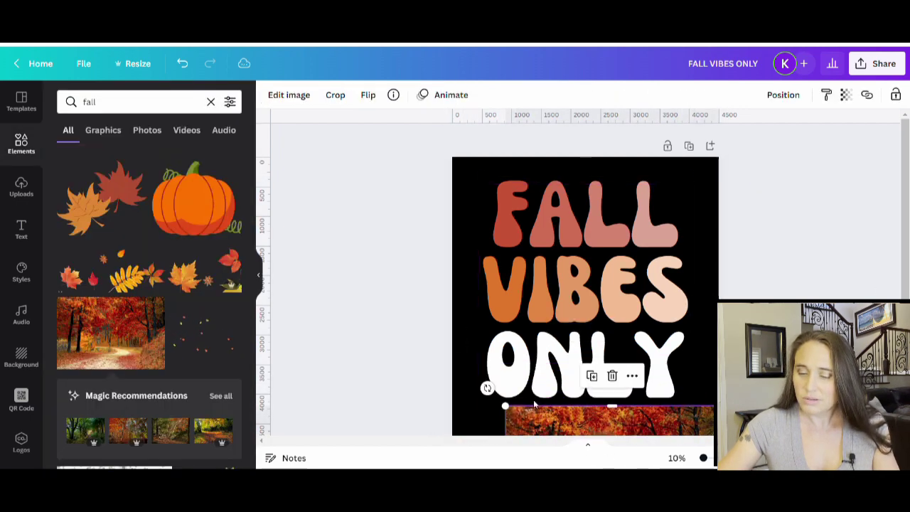
left_click(518, 382)
left_click_drag(531, 370, 486, 366)
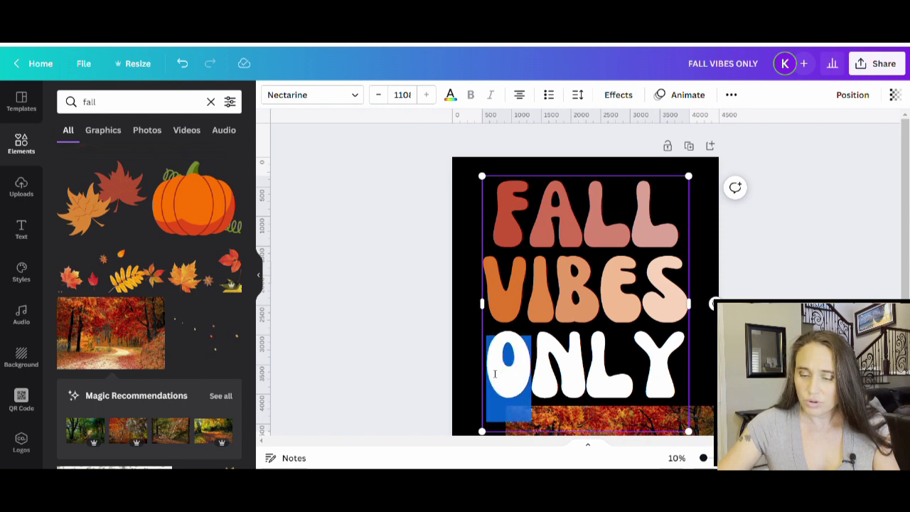
left_click(450, 96)
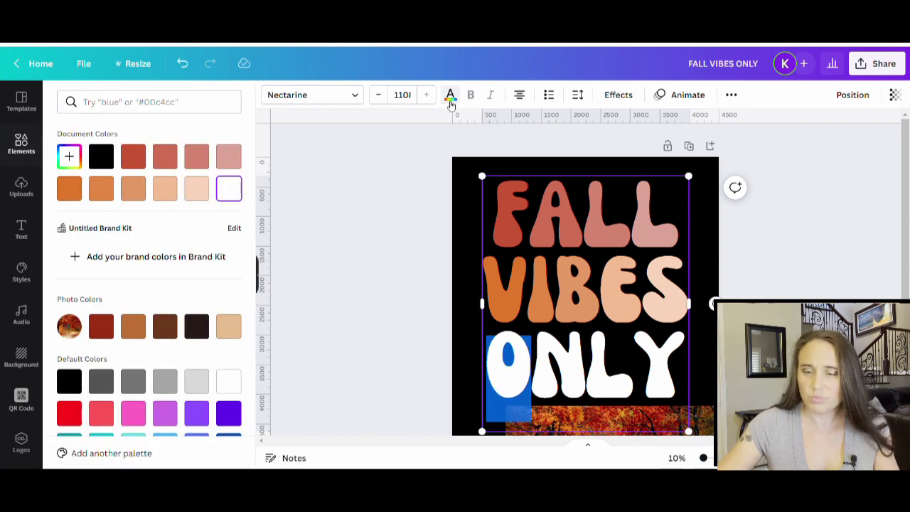
left_click(228, 326)
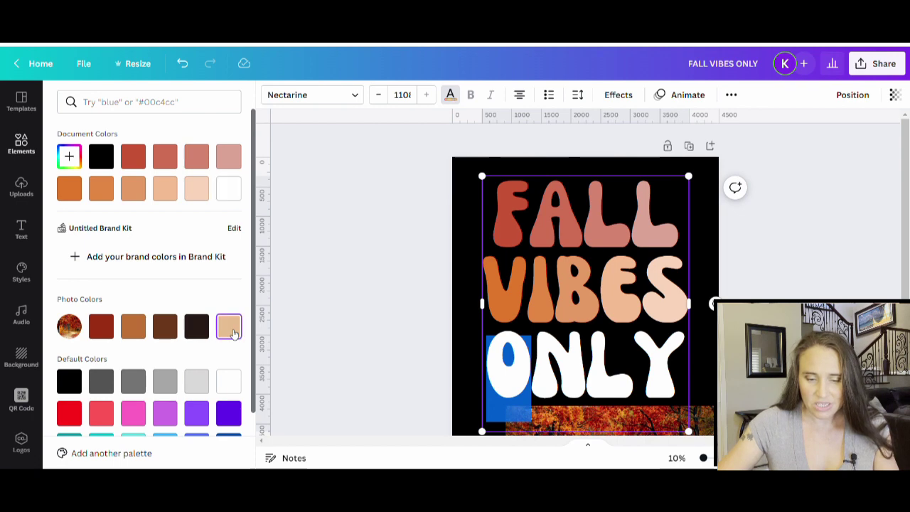
left_click(69, 156)
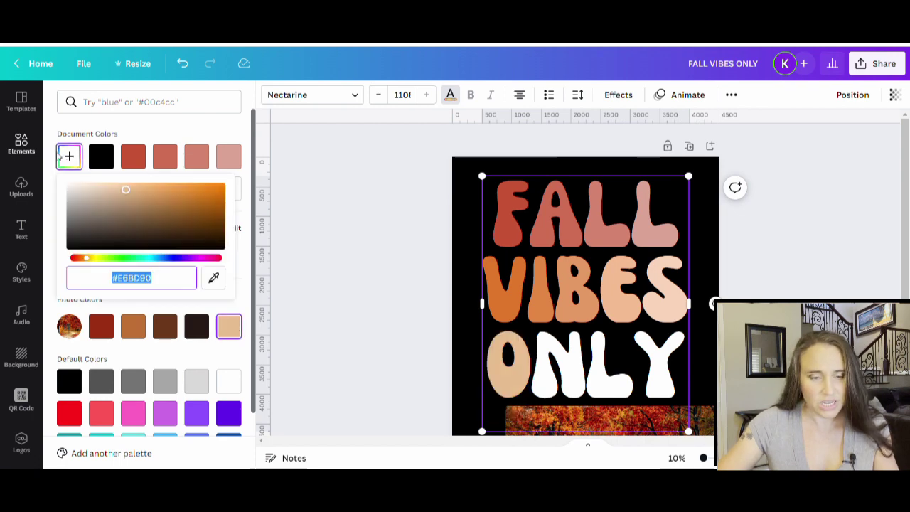
- Shift the custom colour of the O in ONLY towards yellow and deepen it to golden #EBAB4B
left_click(88, 259)
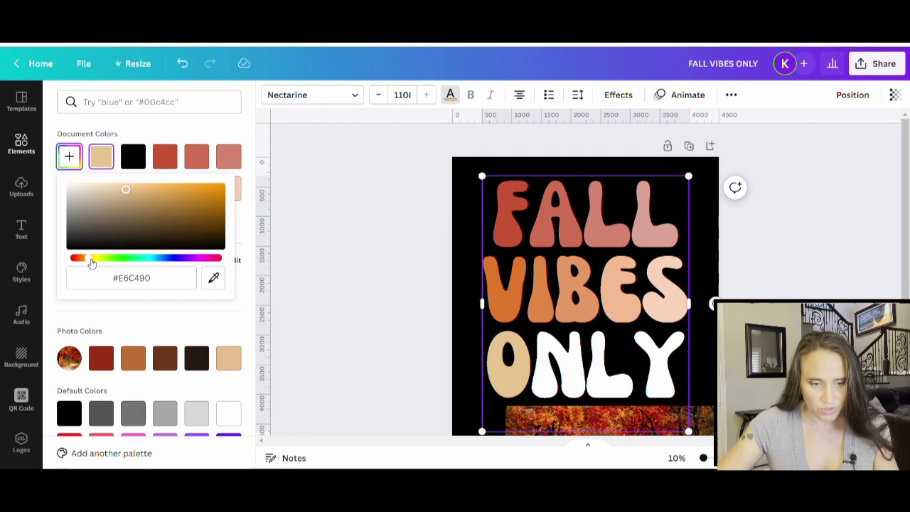
left_click(164, 191)
left_click_drag(166, 193, 178, 193)
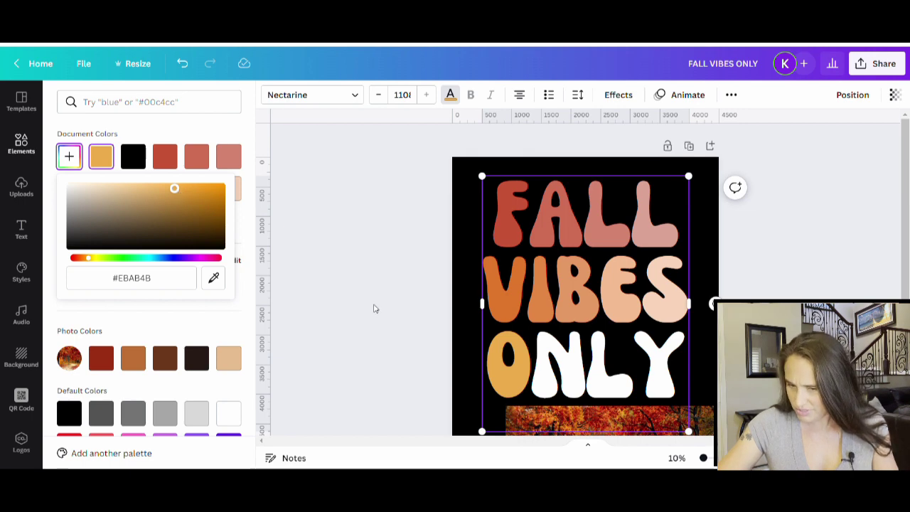
key("Escape")
- Recolour the letter N of ONLY, starting from the O's golden colour and lightening it to #EDBB70
left_click_drag(545, 379, 570, 381)
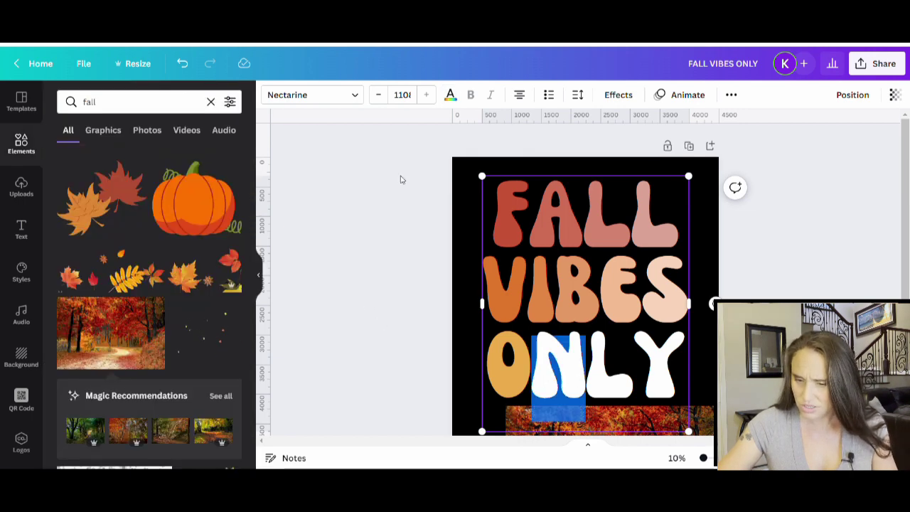
left_click(450, 94)
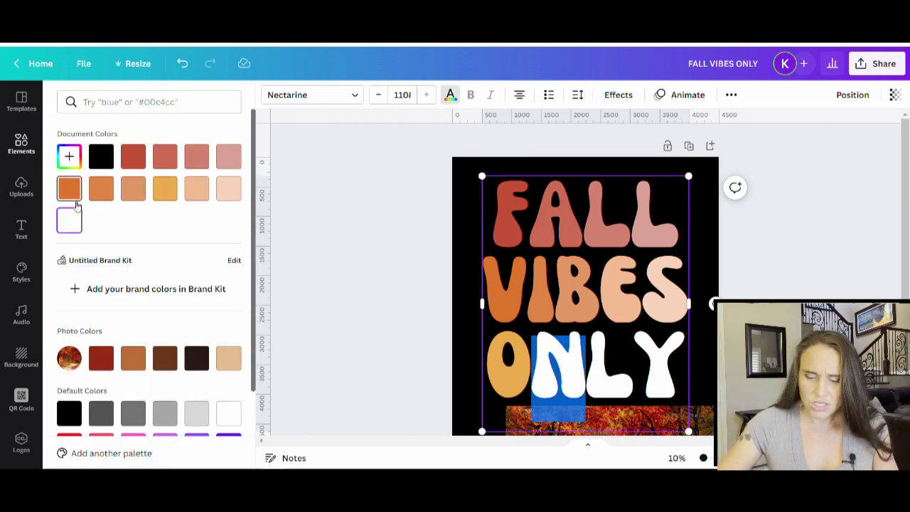
left_click(166, 190)
left_click(69, 156)
left_click(73, 156)
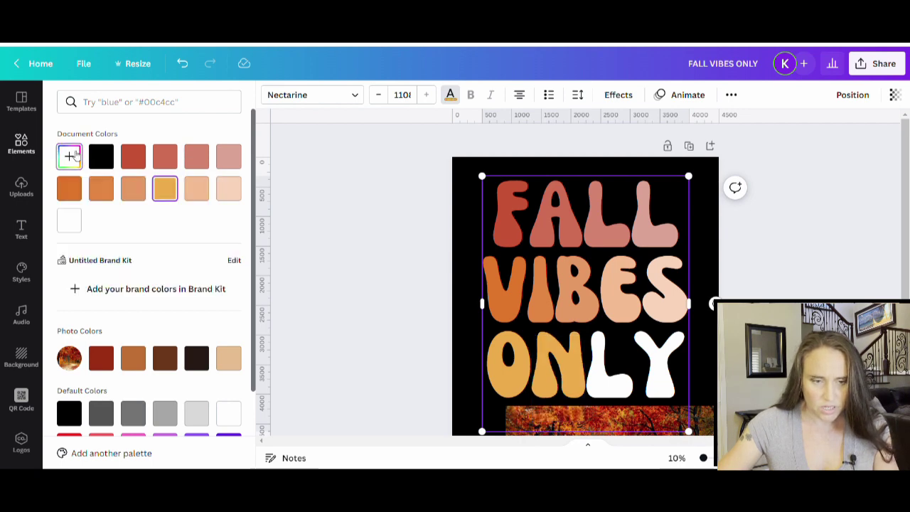
left_click(75, 156)
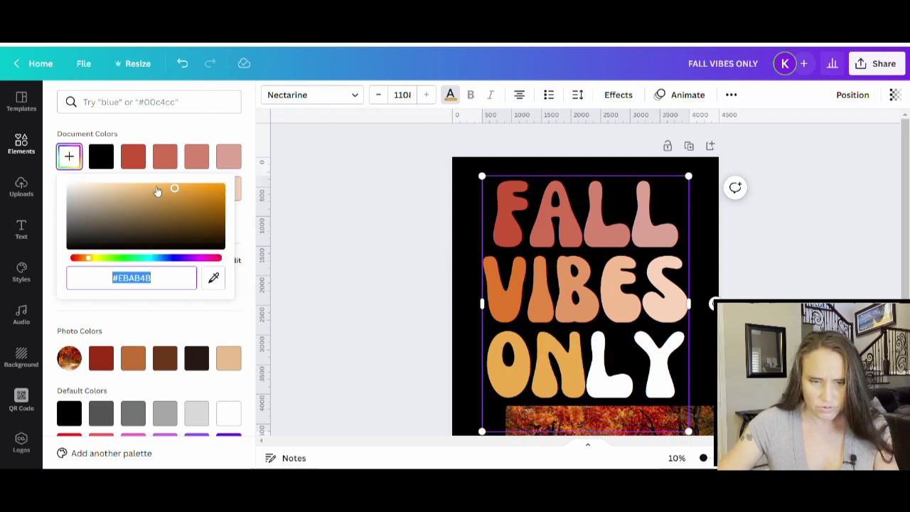
left_click(150, 187)
left_click(149, 188)
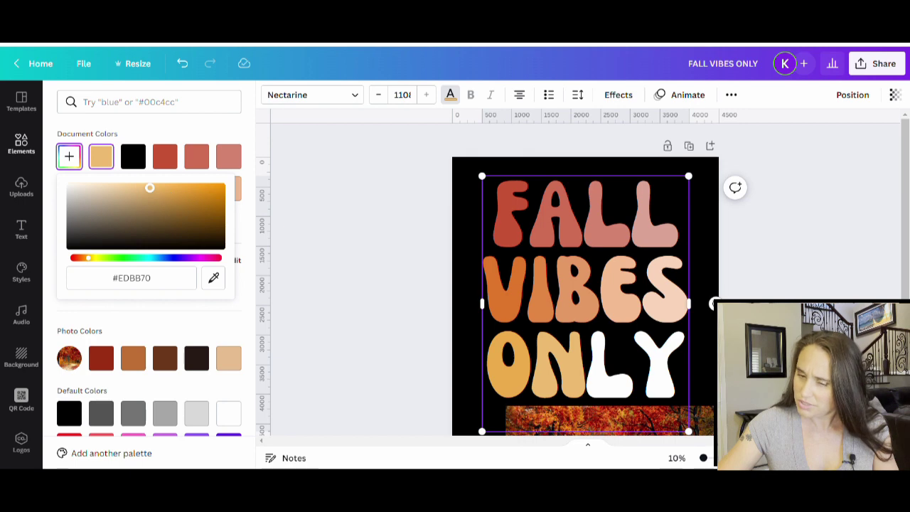
key("Escape")
- Recolour the letter L of ONLY, starting from the N's colour #EDBB70 and lightening it to a paler golden shade
left_click_drag(619, 376, 586, 377)
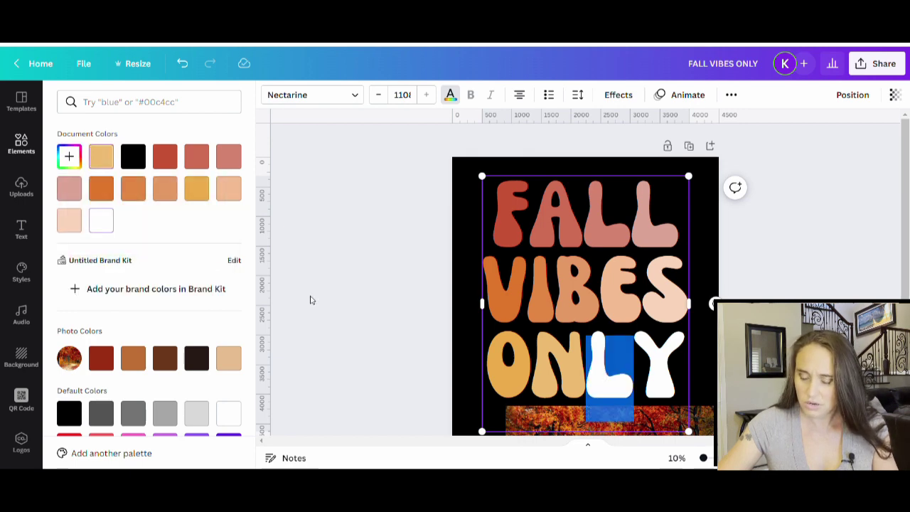
left_click(101, 155)
left_click(69, 156)
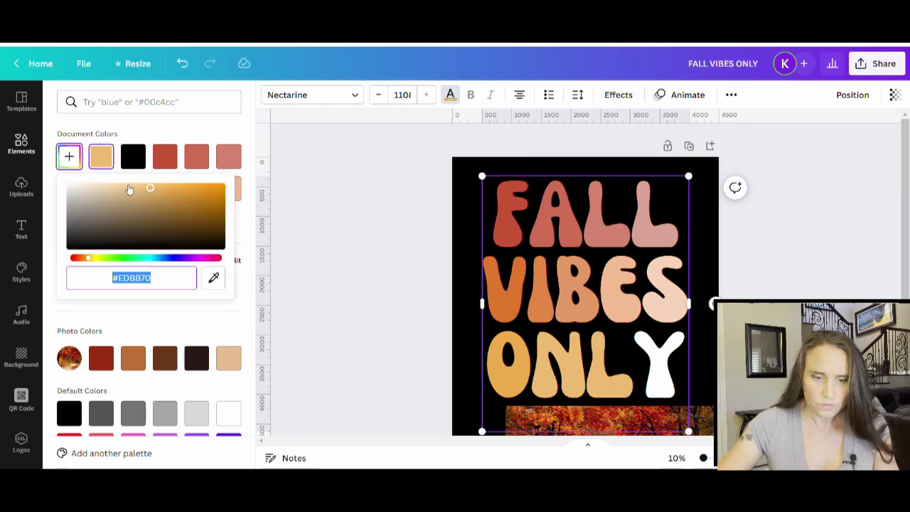
left_click(125, 186)
- Recolour the letter Y of ONLY with the pale cream custom colour #F6DDB8
left_click(665, 377)
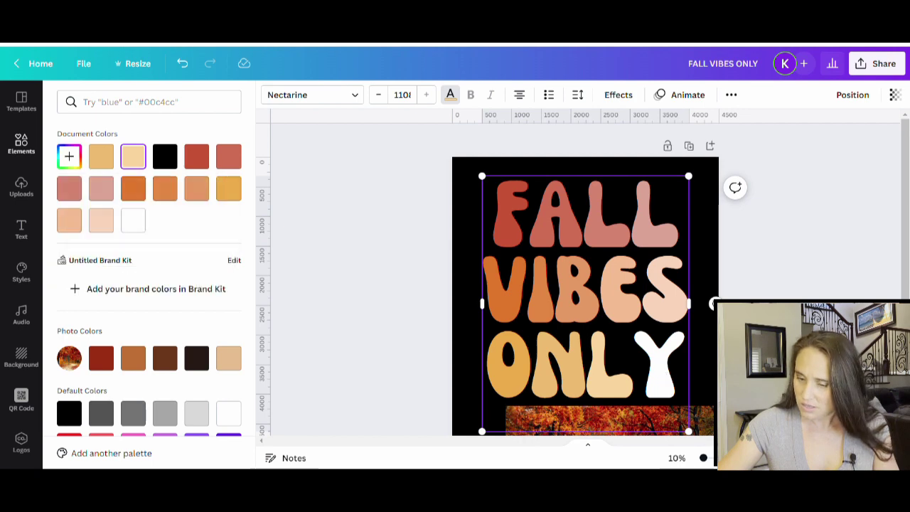
left_click_drag(666, 376, 632, 377)
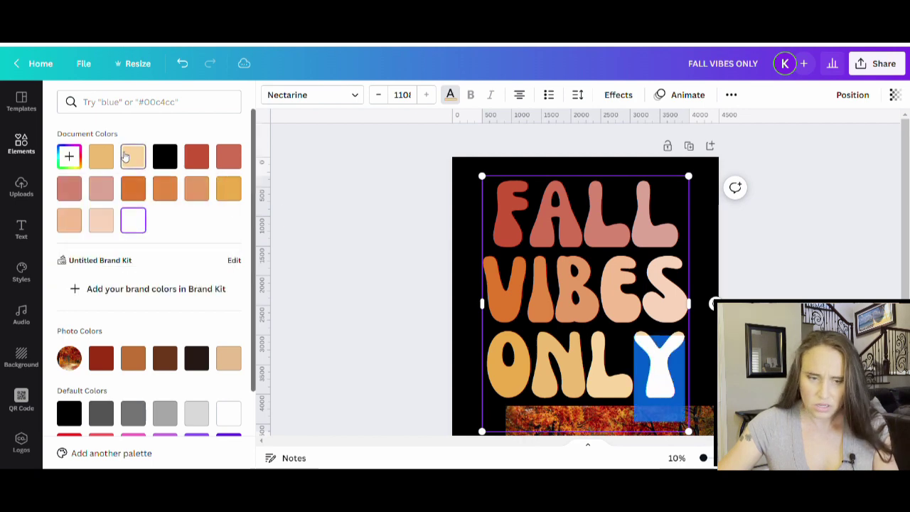
left_click(65, 159)
left_click(96, 189)
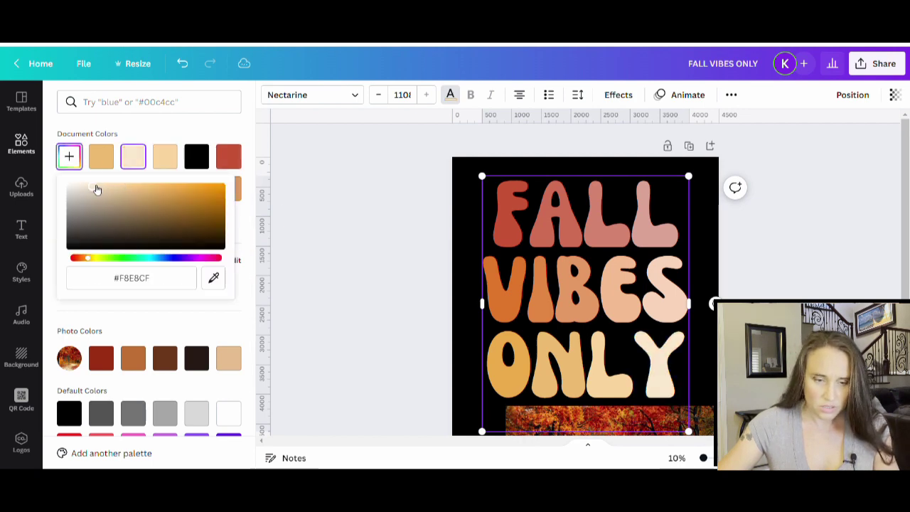
left_click_drag(97, 189, 107, 186)
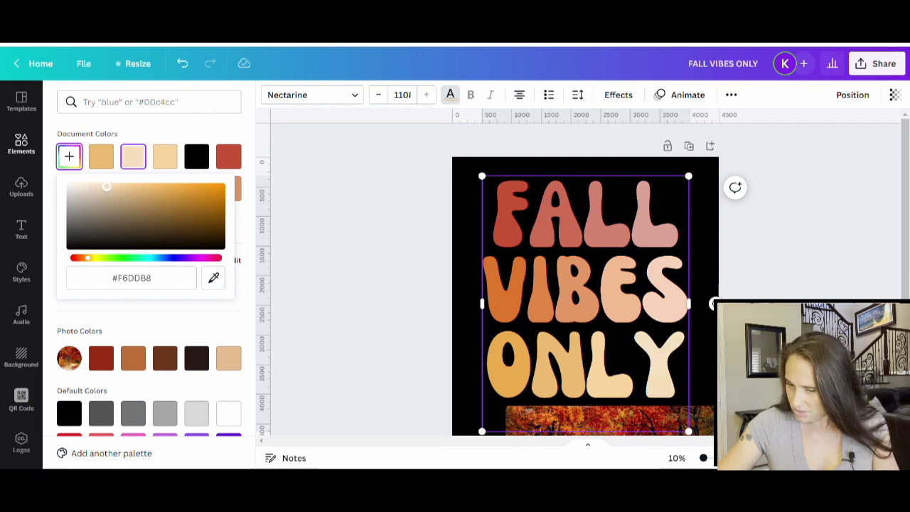
- Remove the autumn photo from the canvas below ONLY and check the whole design
left_click(371, 292)
scroll(661, 383, "down", 2)
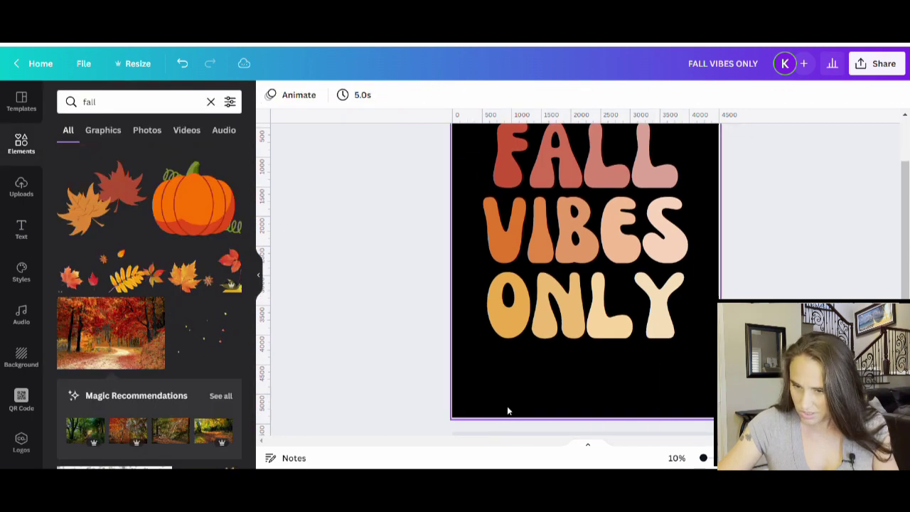
scroll(893, 285, "up", 2)
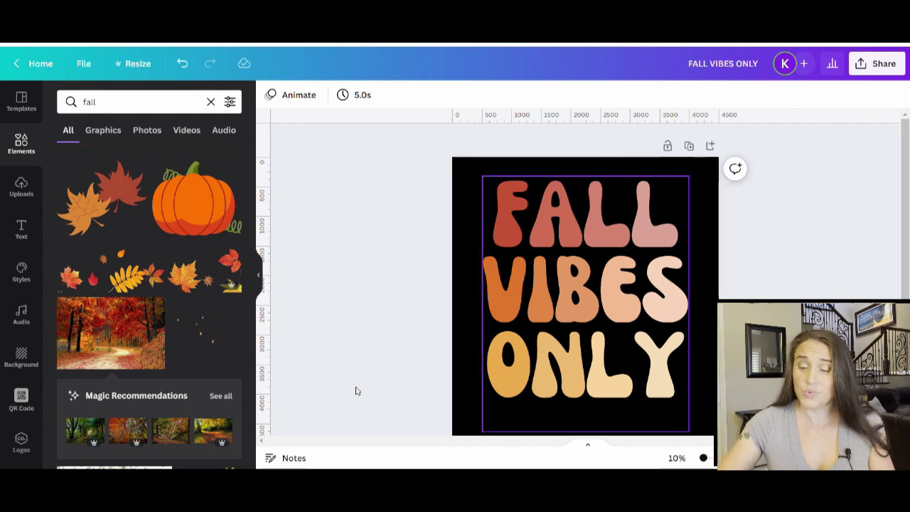
- Search the elements library for "fall colors", browse the results for colour inspiration and hide the library
left_click(153, 101)
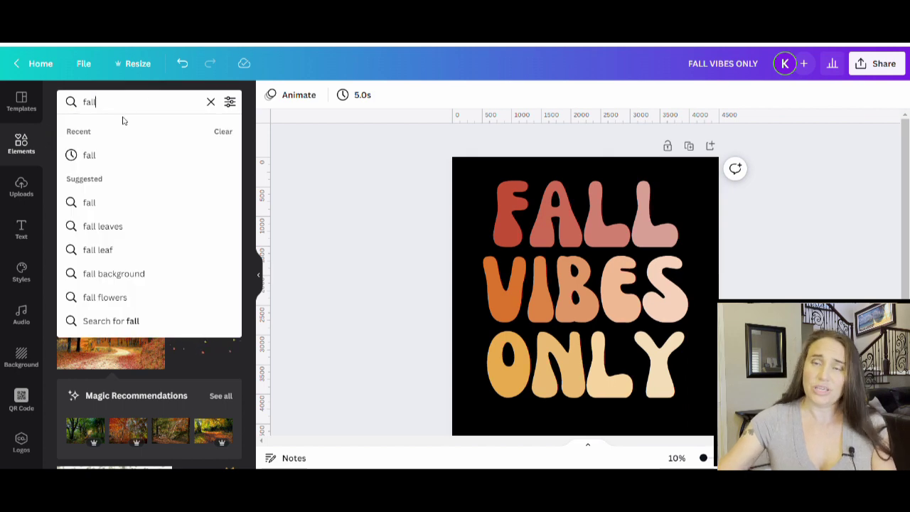
type("colors")
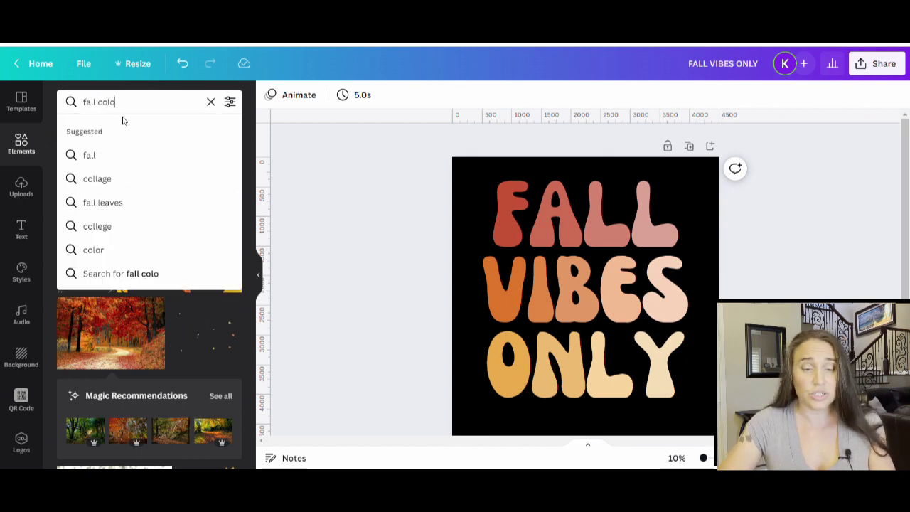
key("Return")
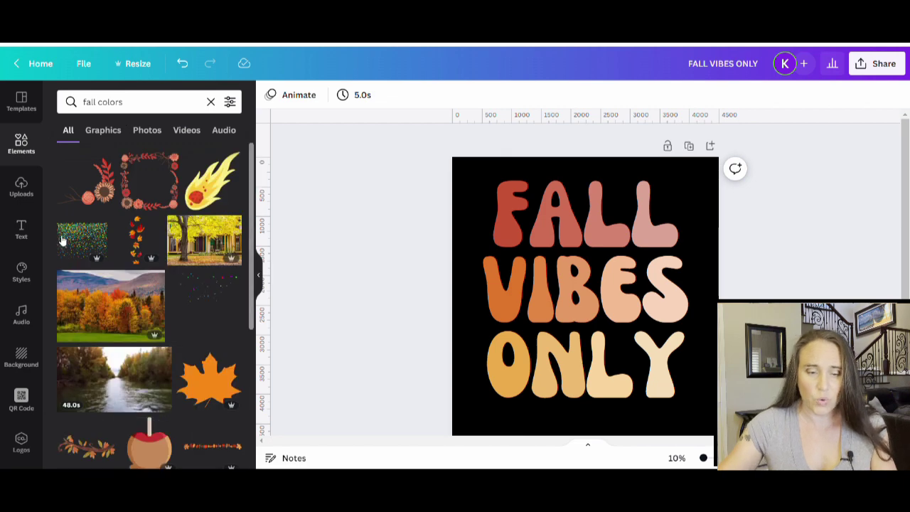
scroll(152, 270, "down", 3)
scroll(152, 270, "down", 5)
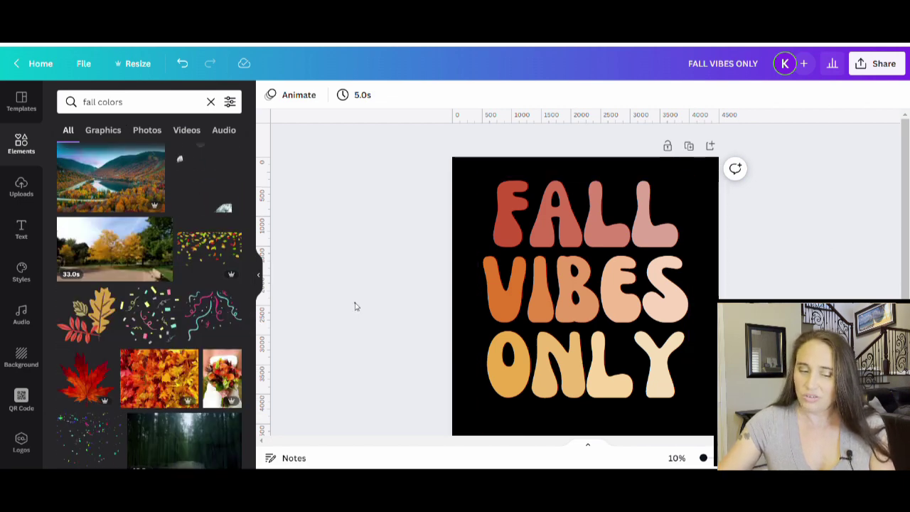
left_click(260, 277)
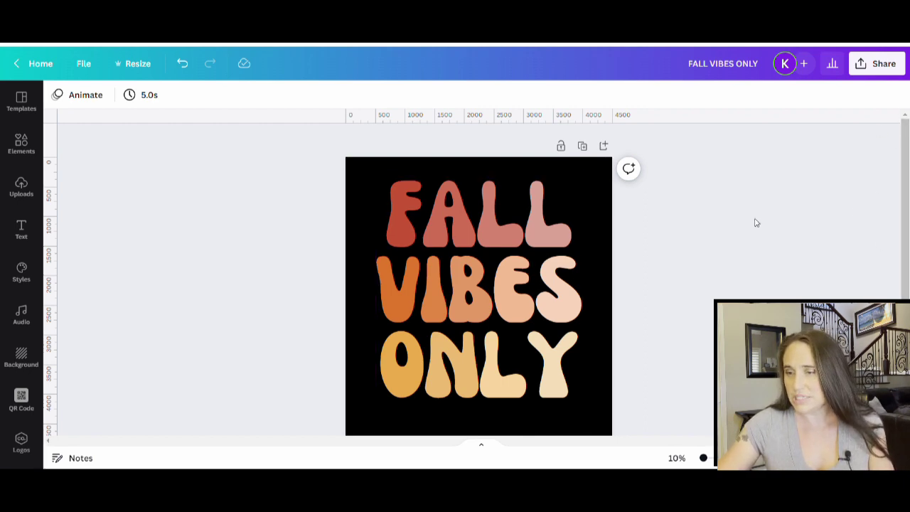
- Download the design as a PNG at 4500 × 5400 px with a transparent background
left_click(864, 69)
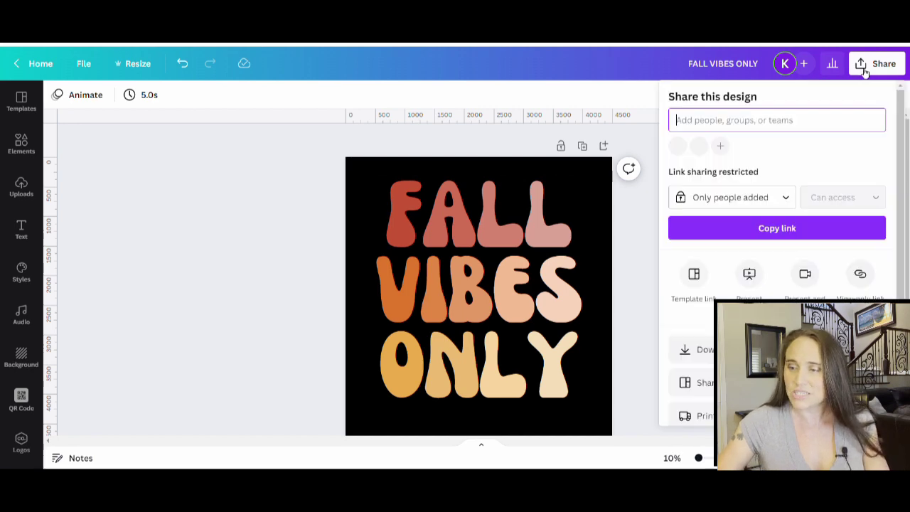
left_click(700, 349)
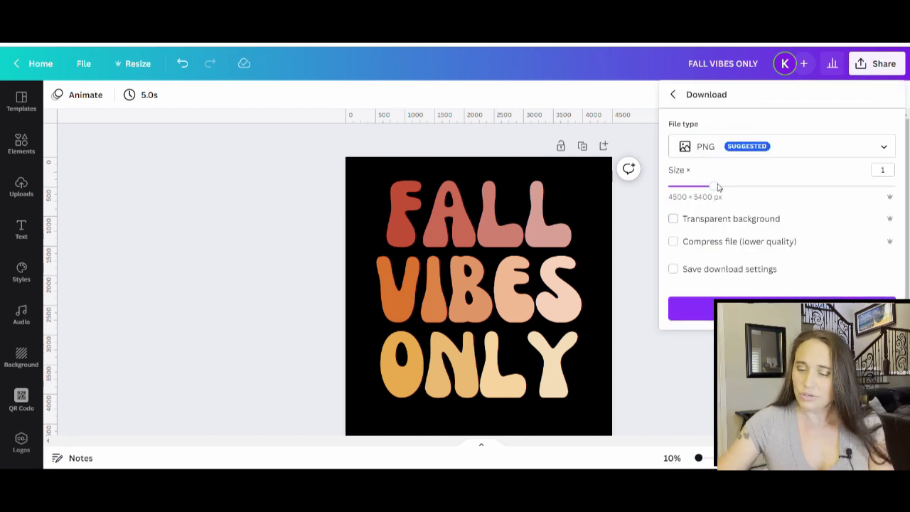
left_click(724, 222)
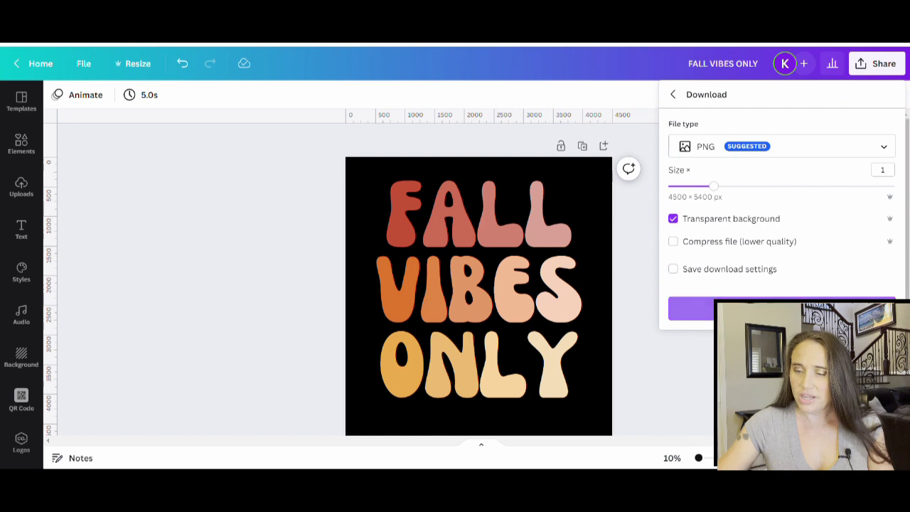
left_click(689, 308)
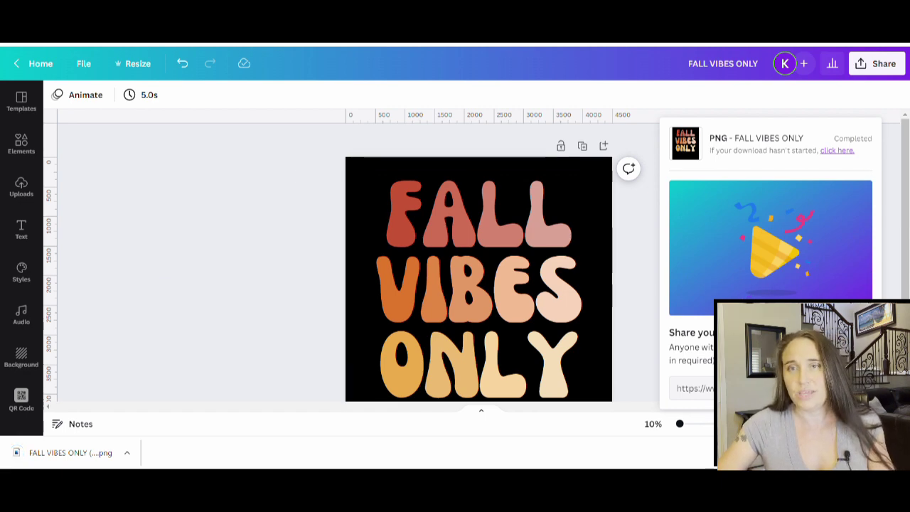
- Switch to Photopea and open the downloaded FALL VIBES ONLY PNG there
key("ctrl+Tab")
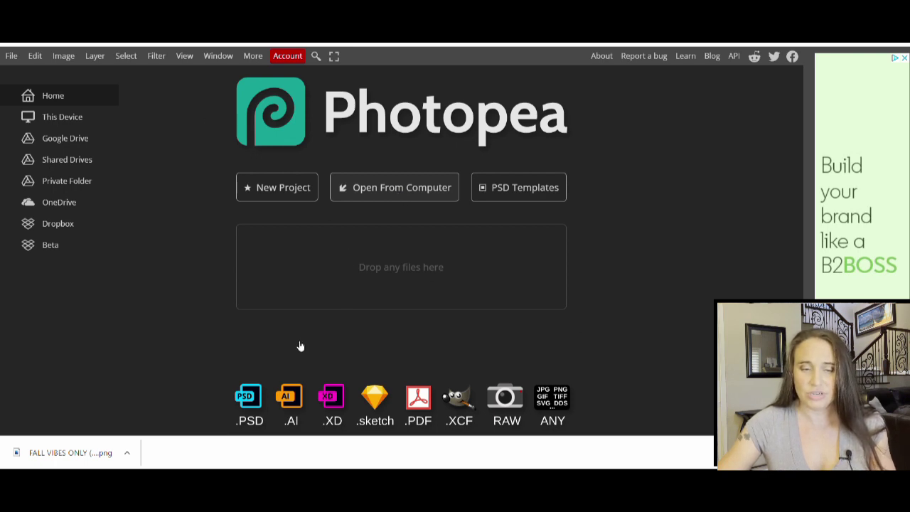
left_click_drag(83, 465, 293, 319)
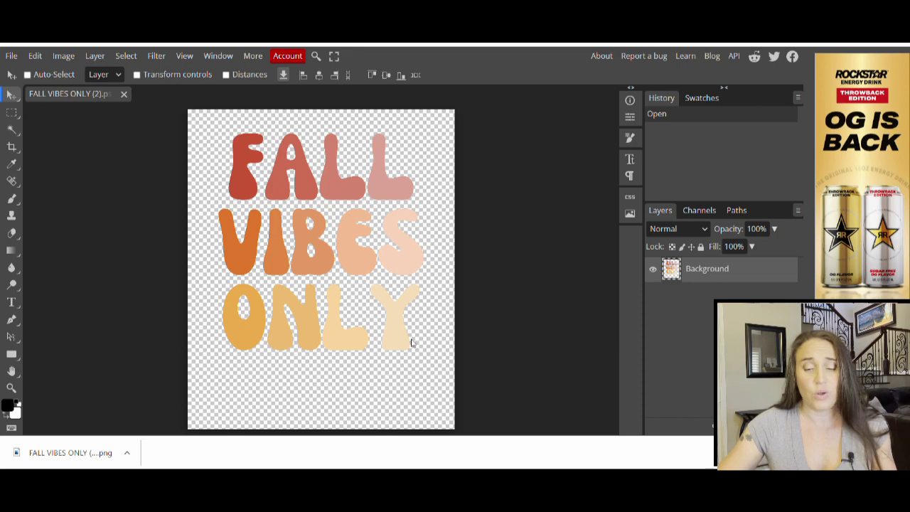
- Apply a Warp transform with the Wave style to the FALL VIBES ONLY lettering
left_click(35, 57)
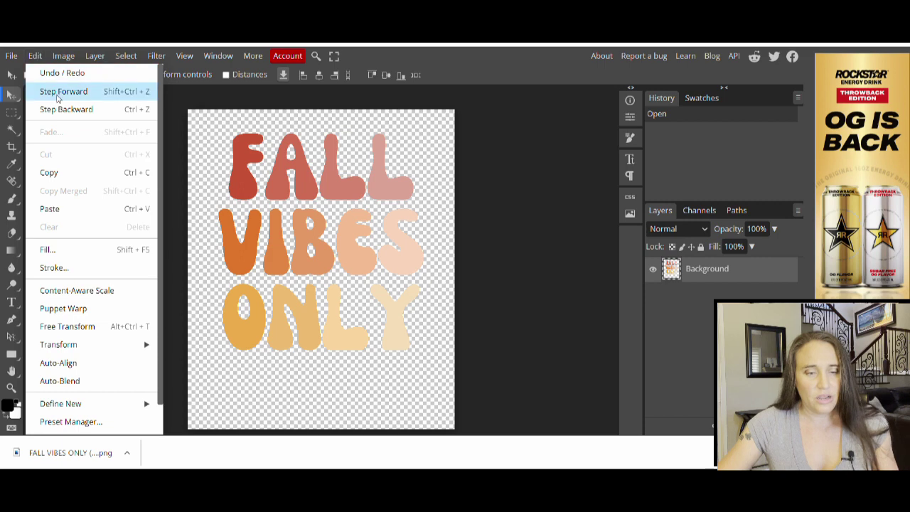
mouse_move(81, 345)
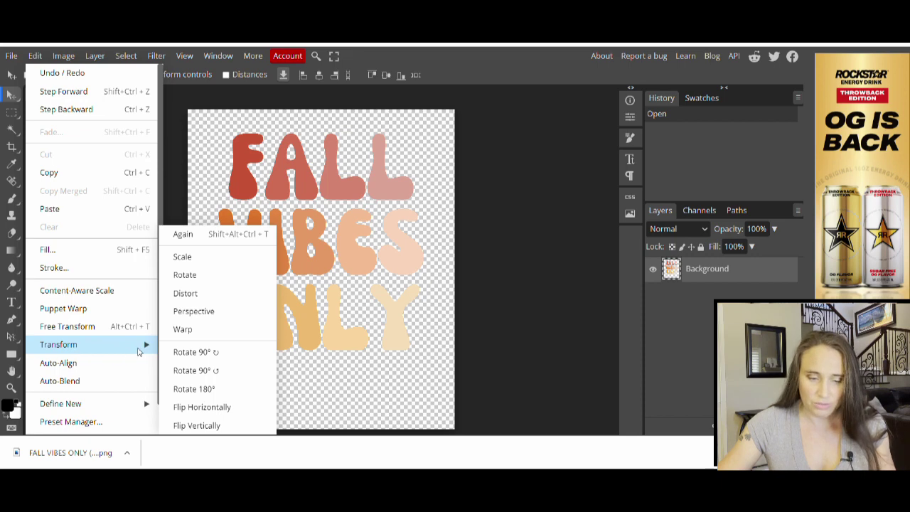
left_click(199, 334)
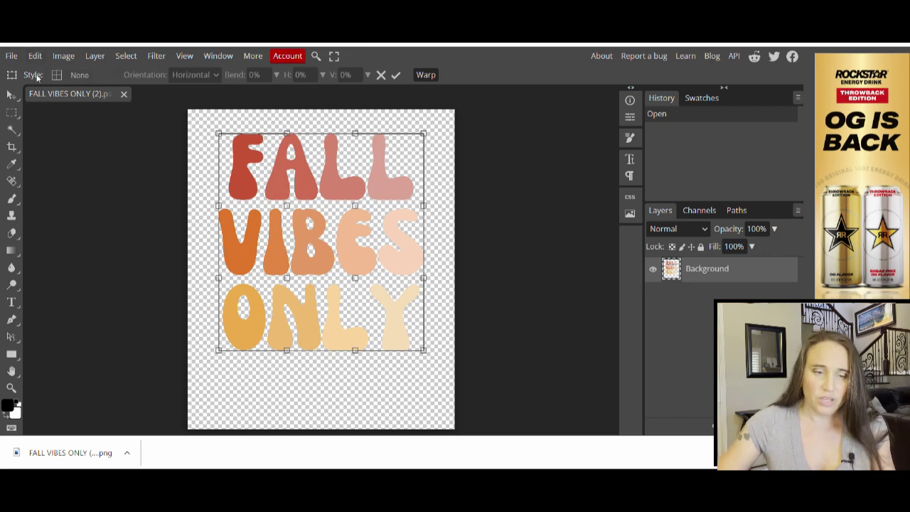
left_click(83, 81)
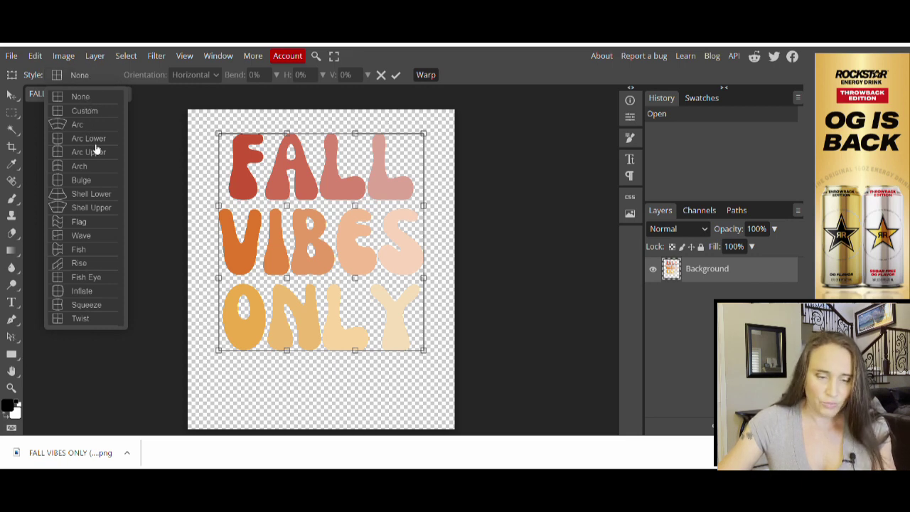
left_click(82, 236)
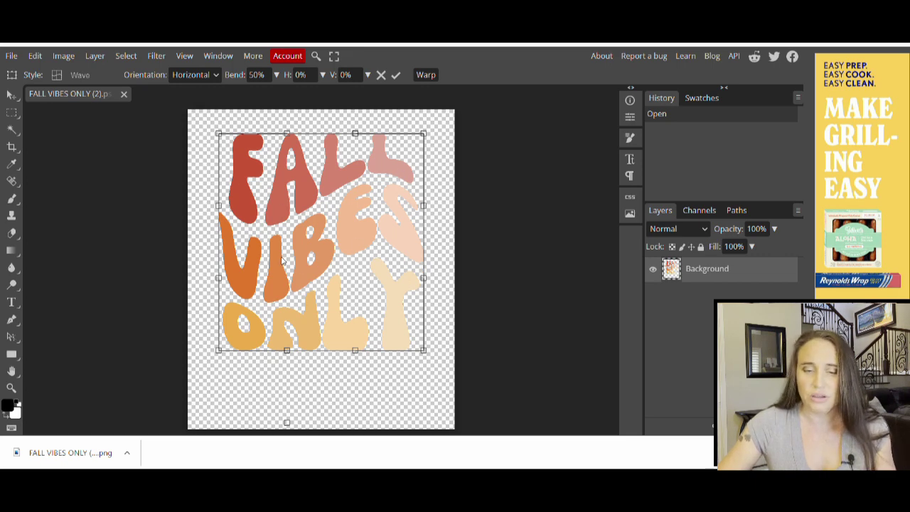
- Set the bend of the Wave warp on the FALL VIBES ONLY lettering to 36%
left_click(276, 76)
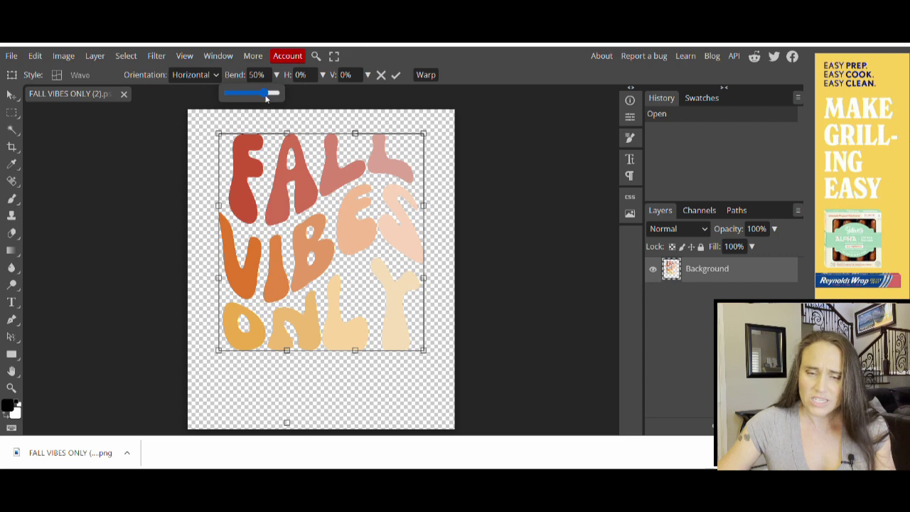
left_click_drag(263, 92, 258, 92)
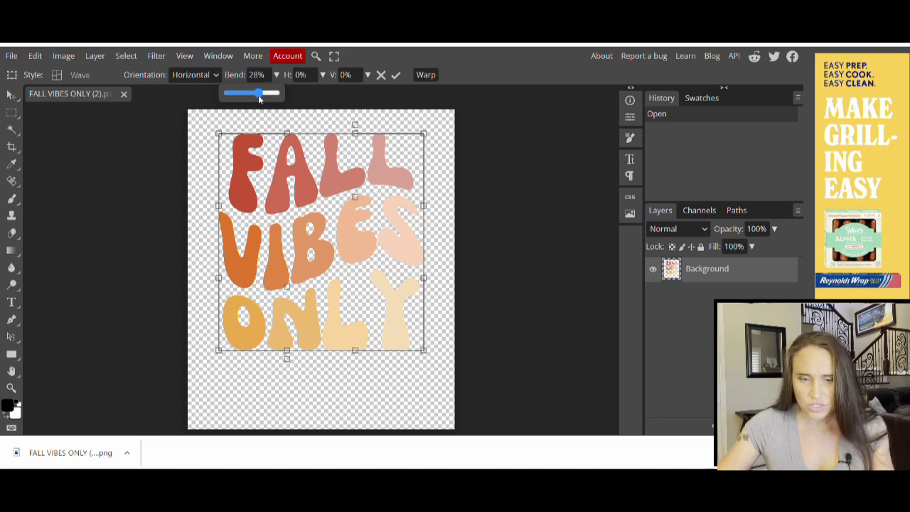
left_click_drag(259, 97, 263, 98)
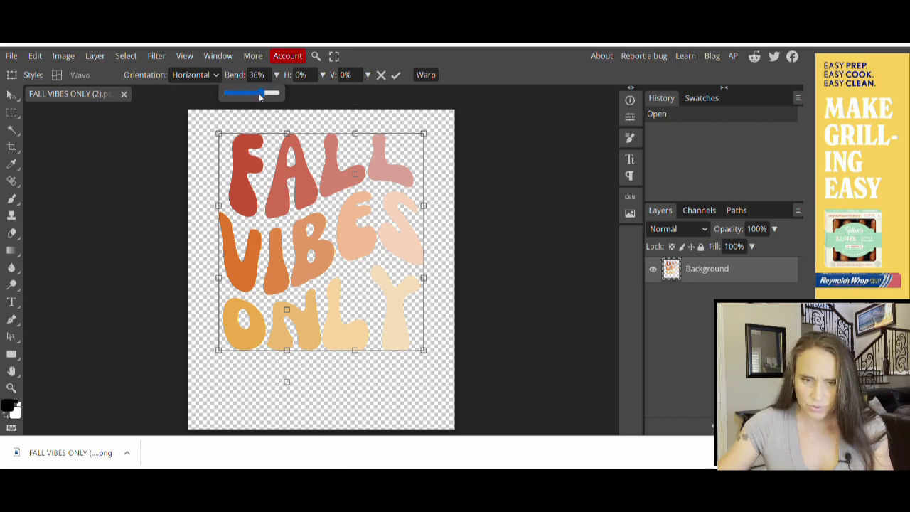
left_click_drag(259, 98, 256, 97)
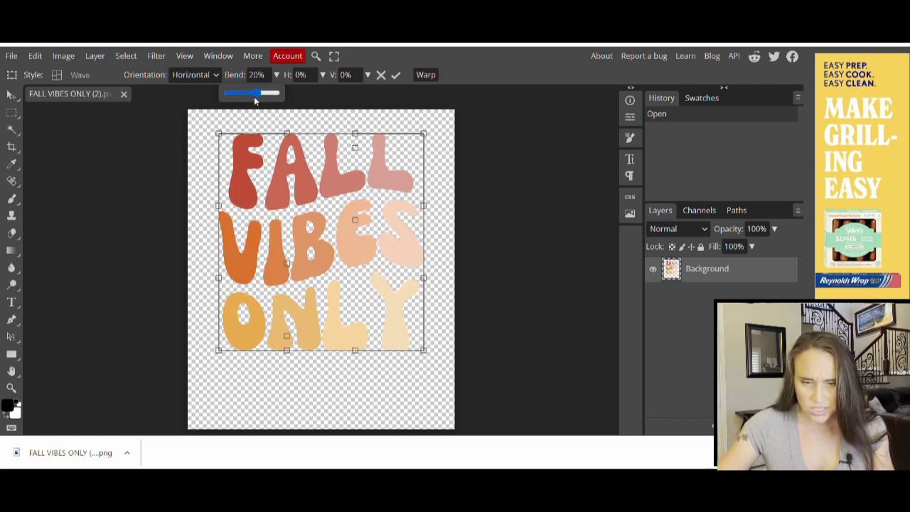
left_click_drag(257, 99, 260, 93)
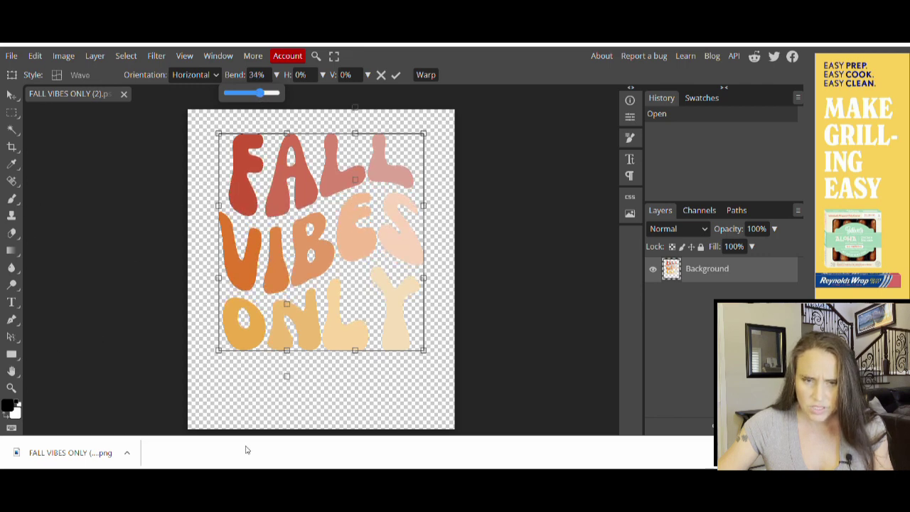
left_click_drag(263, 93, 266, 93)
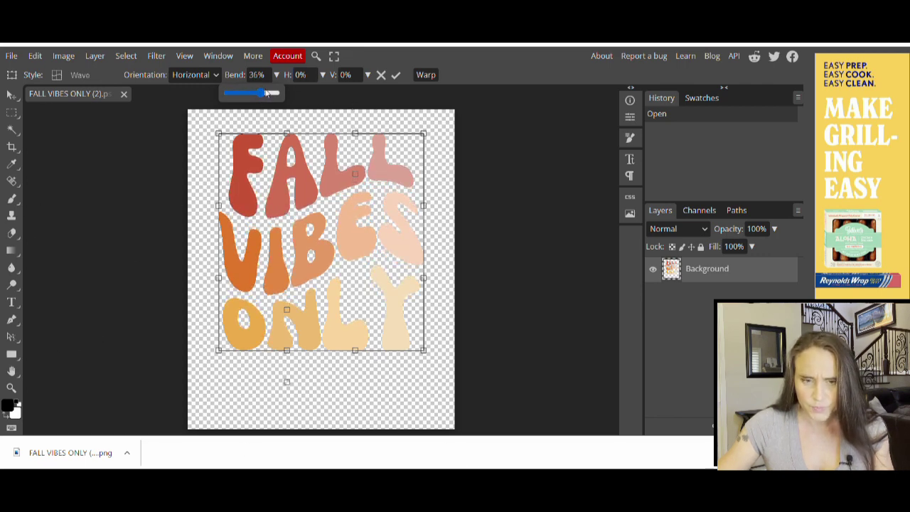
- Export the warped lettering as a PNG at 4500 × 5400 px and 100% quality
left_click(12, 57)
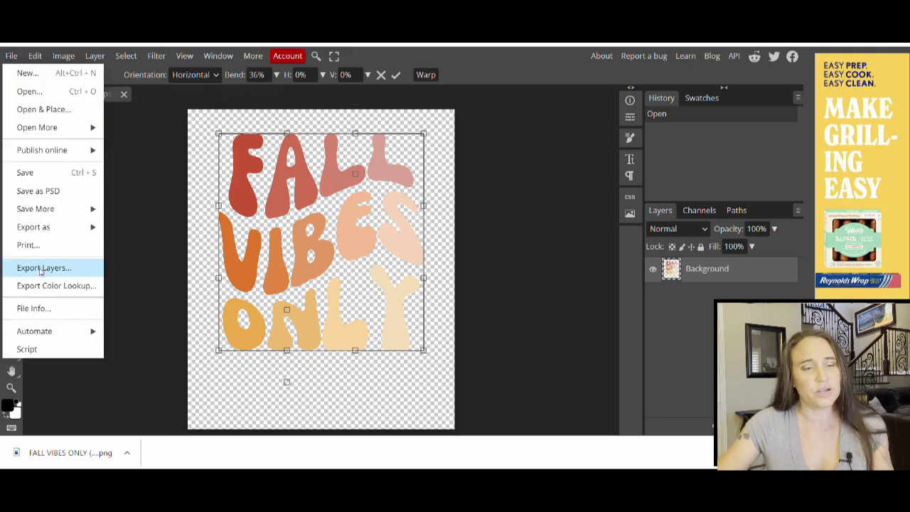
mouse_move(36, 229)
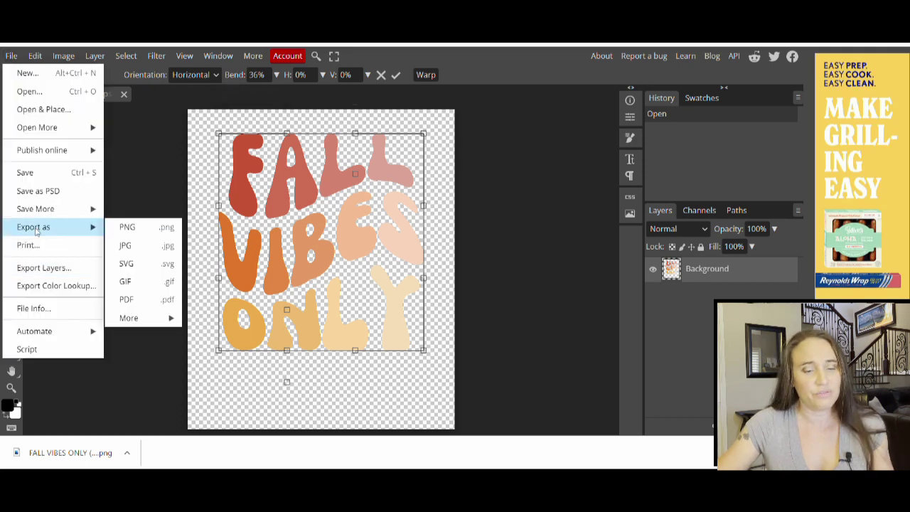
left_click(131, 229)
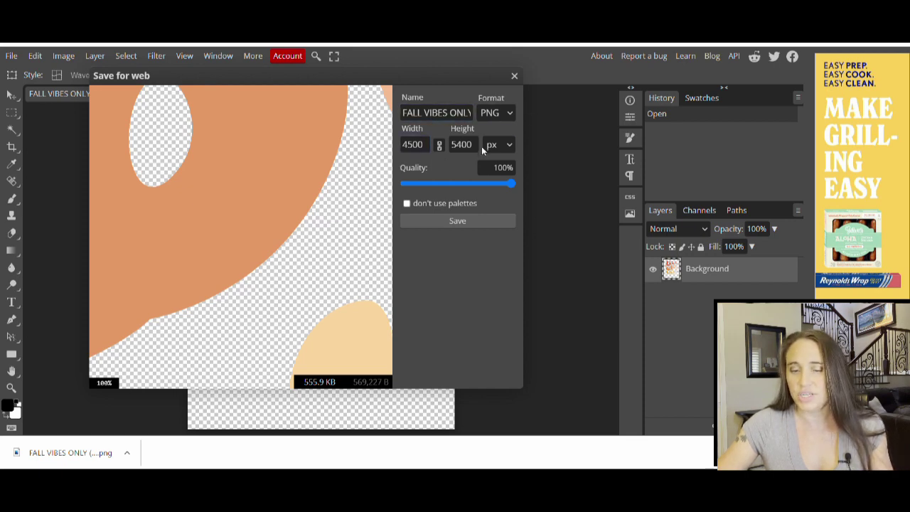
left_click(456, 221)
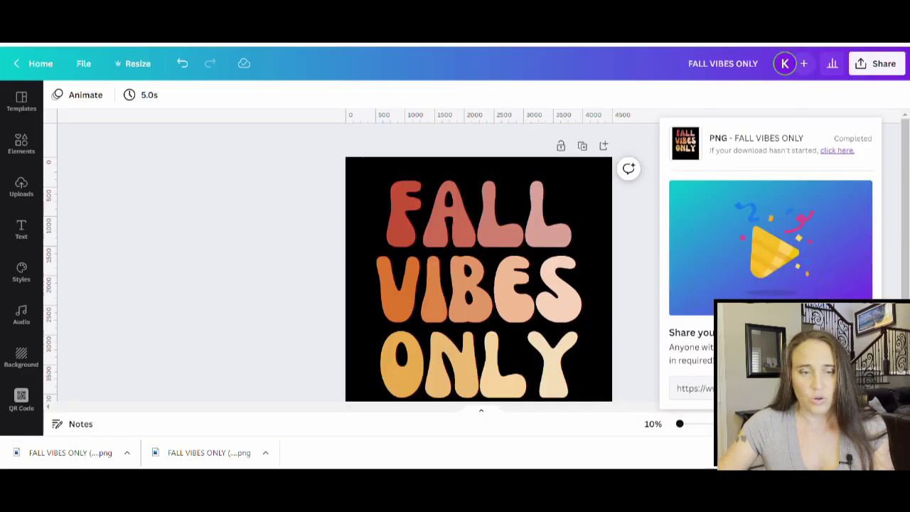
- Switch back to the Canva design and delete the unwarped FALL VIBES ONLY lettering from the black page
left_click(259, 283)
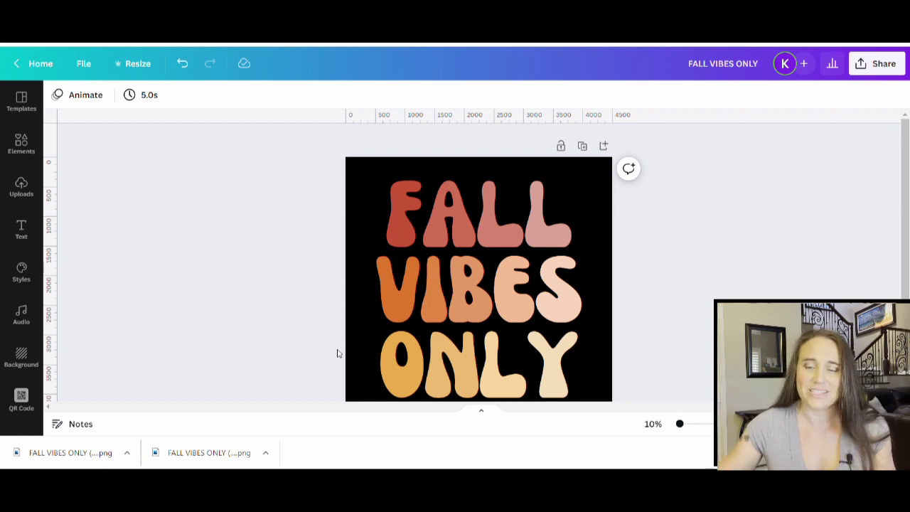
left_click(513, 322)
key("Delete")
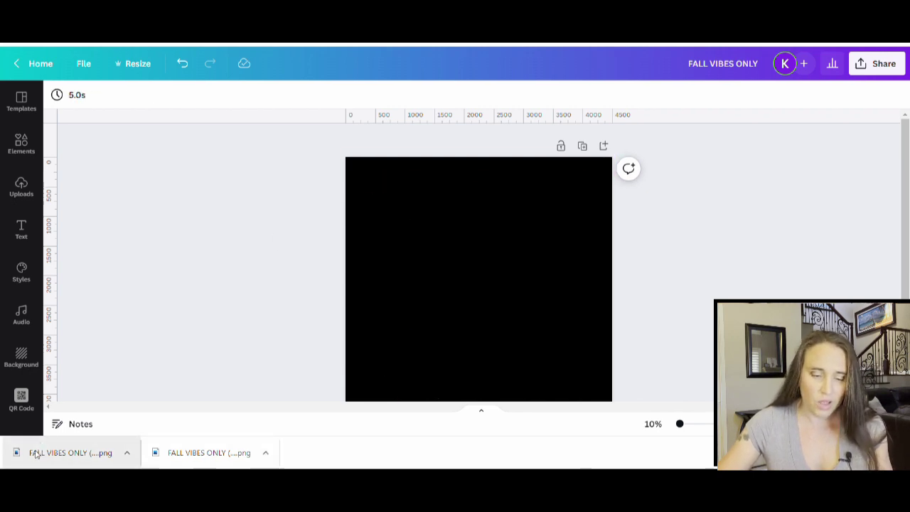
- Upload the newly exported warped FALL VIBES ONLY PNG, place it on the page and hide the uploads
left_click_drag(35, 453, 499, 294)
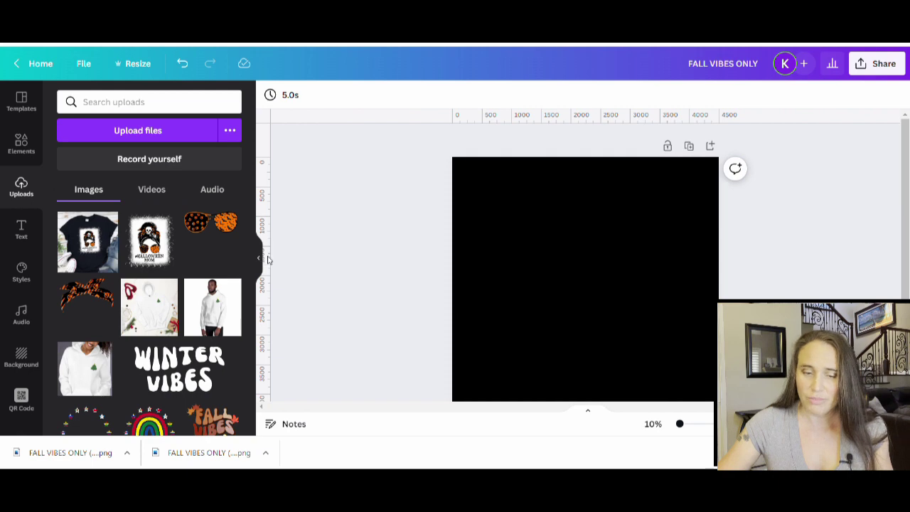
left_click(263, 261)
scroll(704, 299, "down", 1)
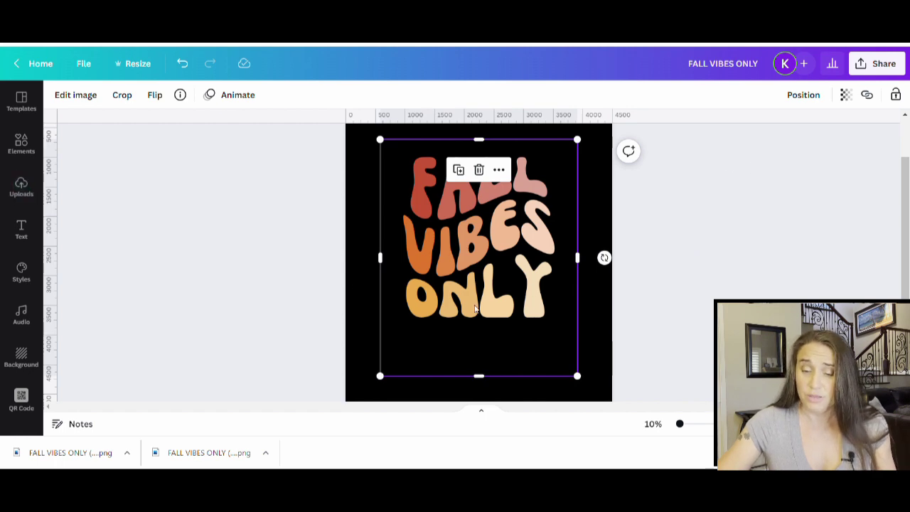
- Crop off the empty area beneath the warped lettering and enlarge the image to nearly the full page width
left_click(601, 355)
scroll(602, 353, "up", 2)
left_click_drag(499, 324, 450, 309)
scroll(471, 309, "down", 2)
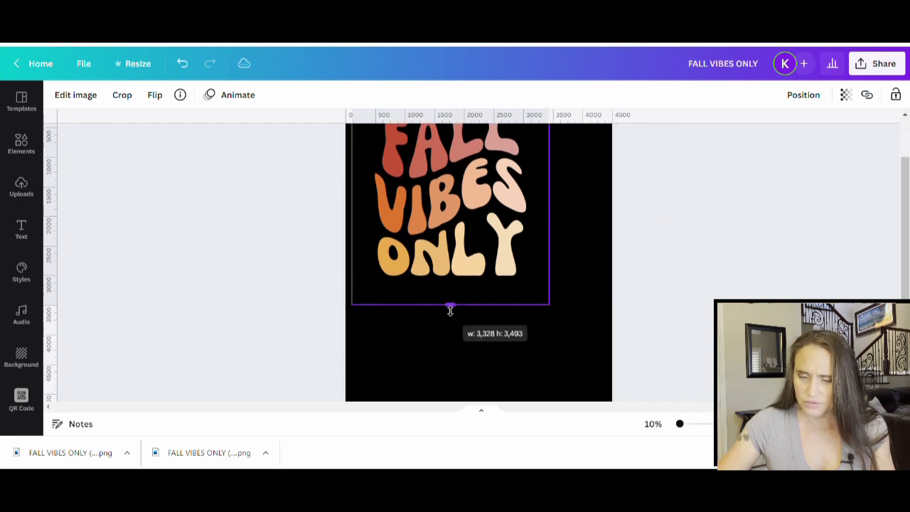
left_click_drag(550, 301, 607, 370)
scroll(626, 320, "up", 1)
mouse_move(465, 308)
left_mouse_down()
mouse_move(449, 312)
mouse_move(466, 297)
left_mouse_up()
scroll(475, 389, "down", 1)
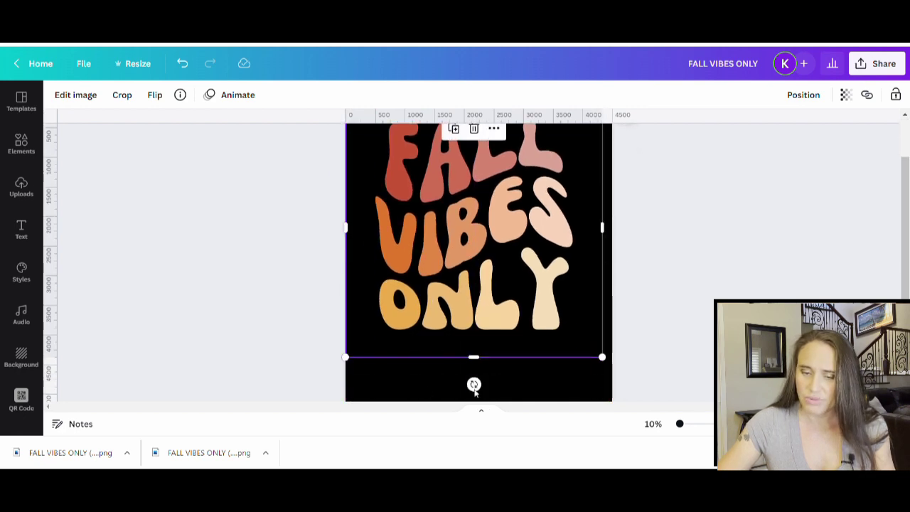
- Change the page background to white and adjust the position of the warped lettering on it
left_click(429, 396)
left_click(59, 94)
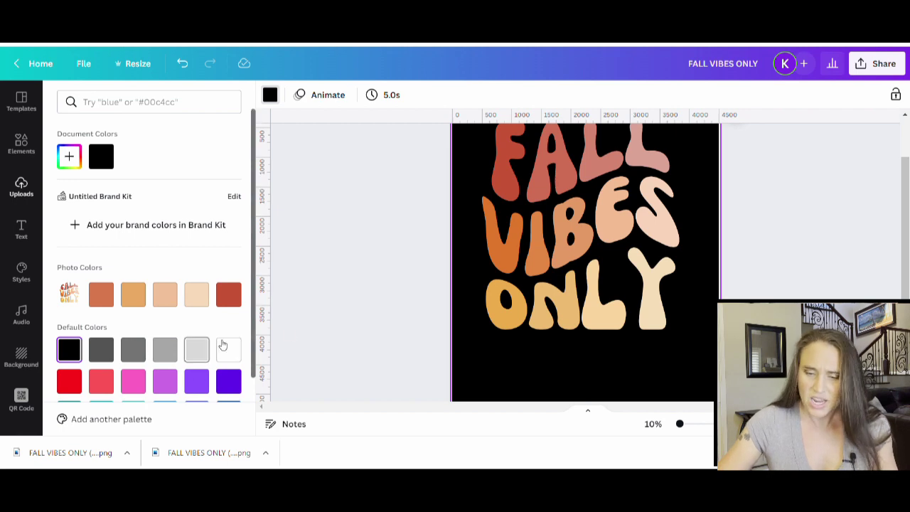
left_click(228, 348)
left_click(301, 276)
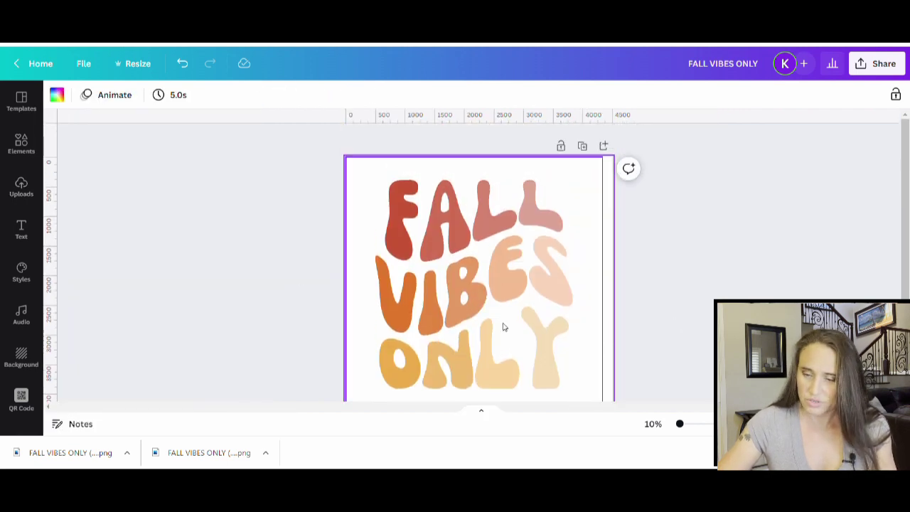
left_click_drag(503, 327, 509, 327)
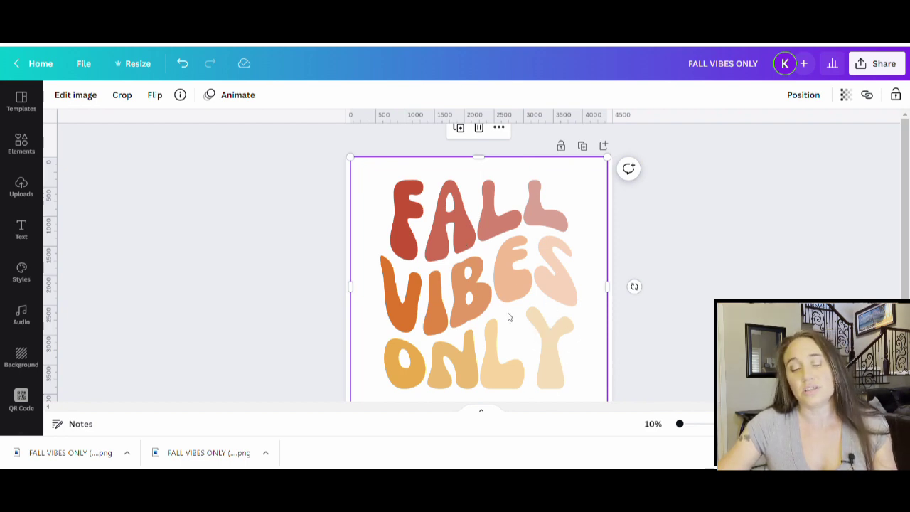
left_click_drag(507, 317, 504, 319)
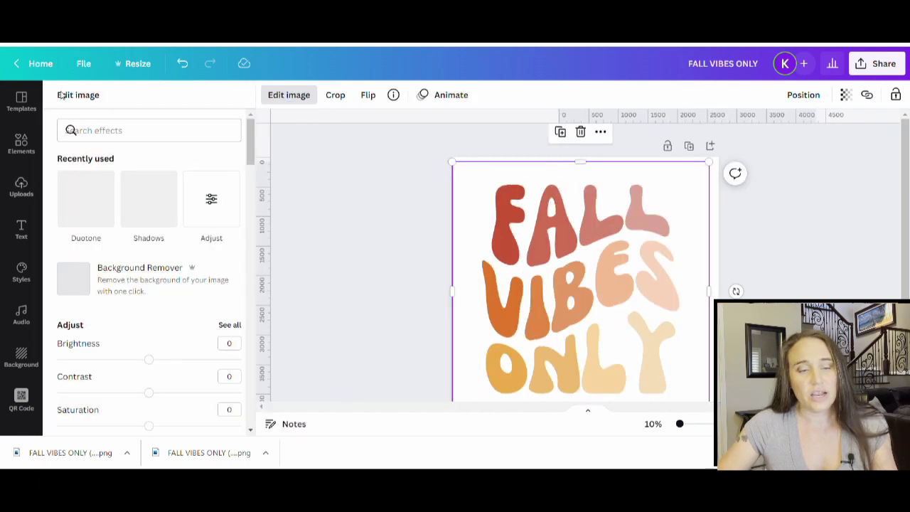
- Add a Glow shadow to the lettering image with size 13, transparency 100 and blur 0
left_click(64, 96)
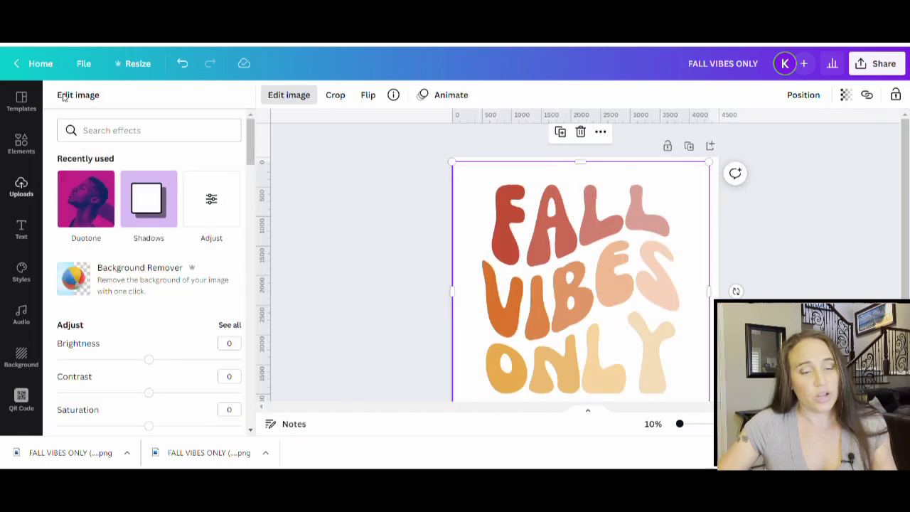
left_click(149, 209)
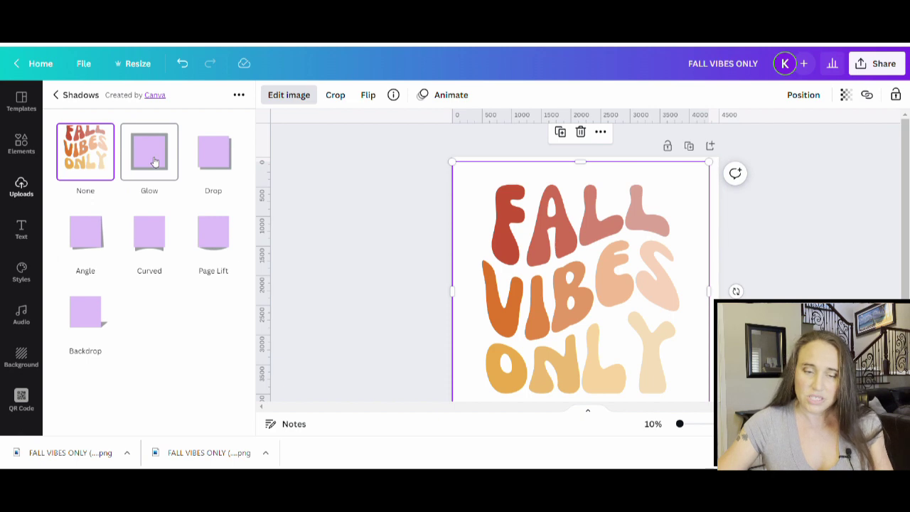
left_click(153, 160)
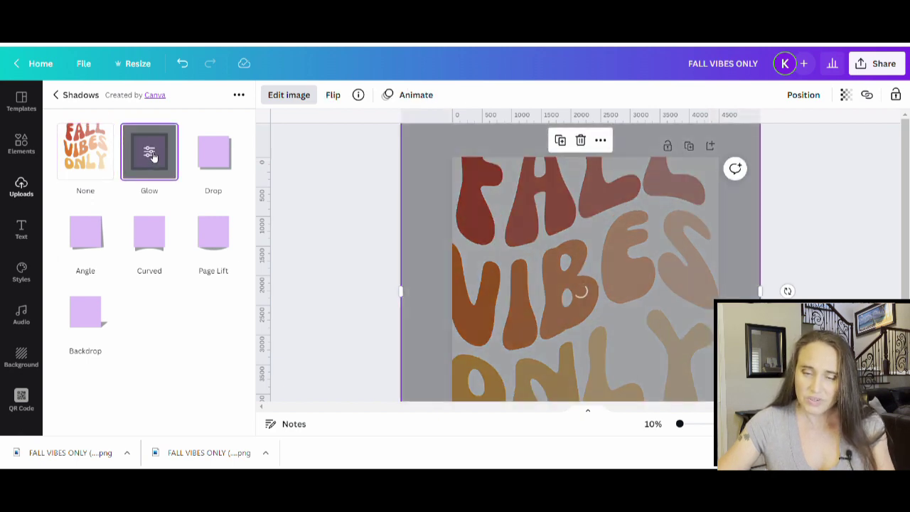
left_click(151, 155)
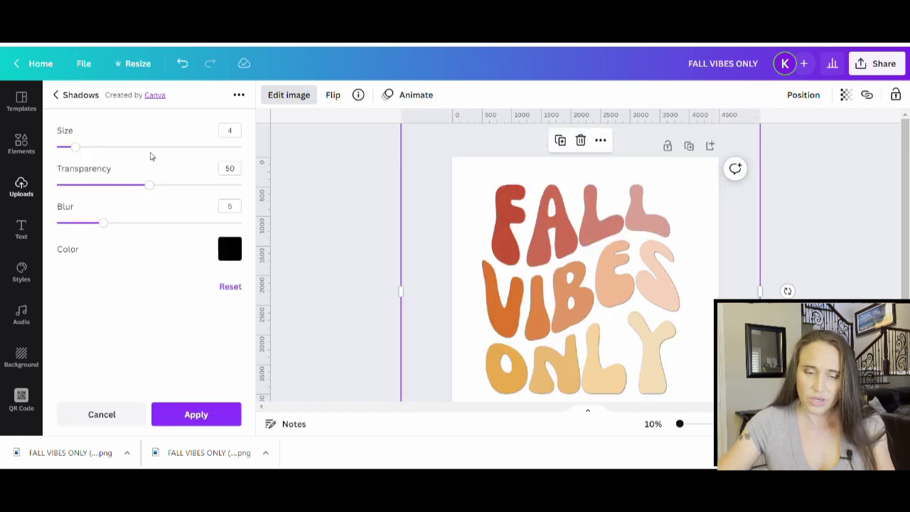
left_click_drag(103, 223, 57, 224)
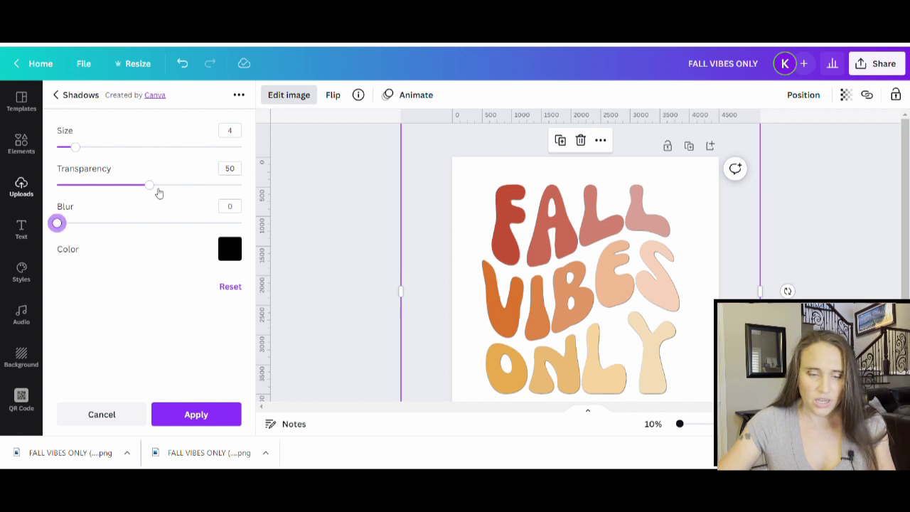
left_click_drag(157, 192, 250, 187)
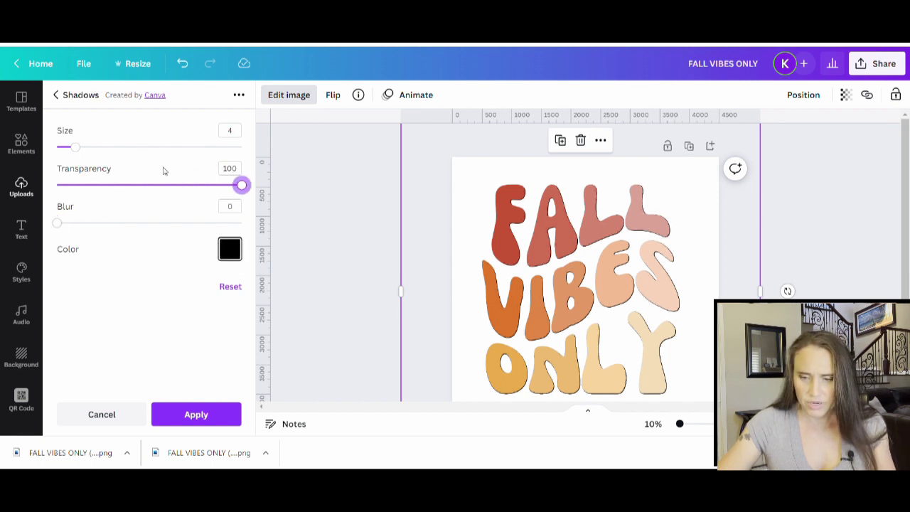
left_click_drag(92, 149, 118, 151)
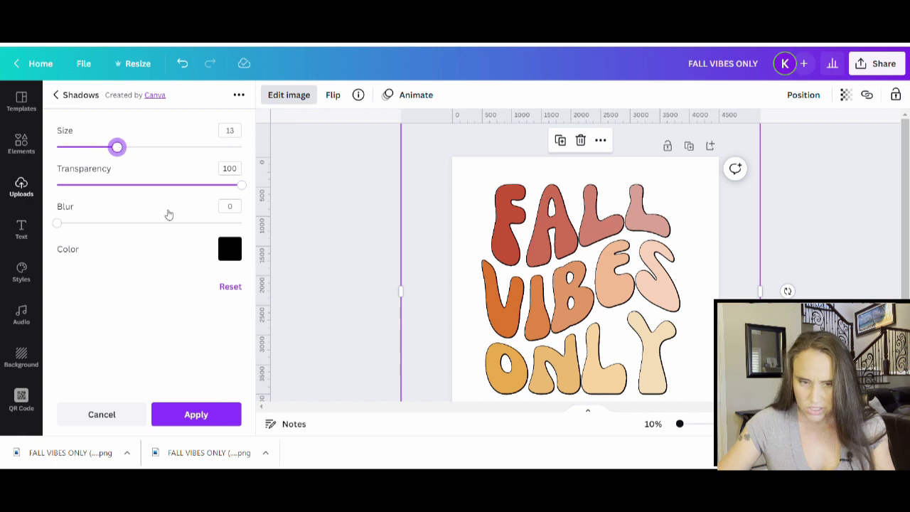
- Change the glow outline's color to the custom brown #99552B
left_click(230, 247)
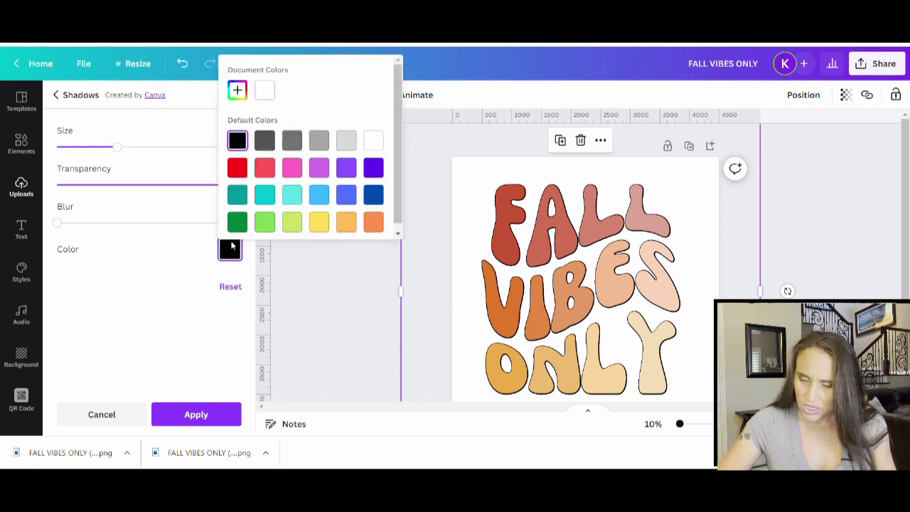
left_click(373, 222)
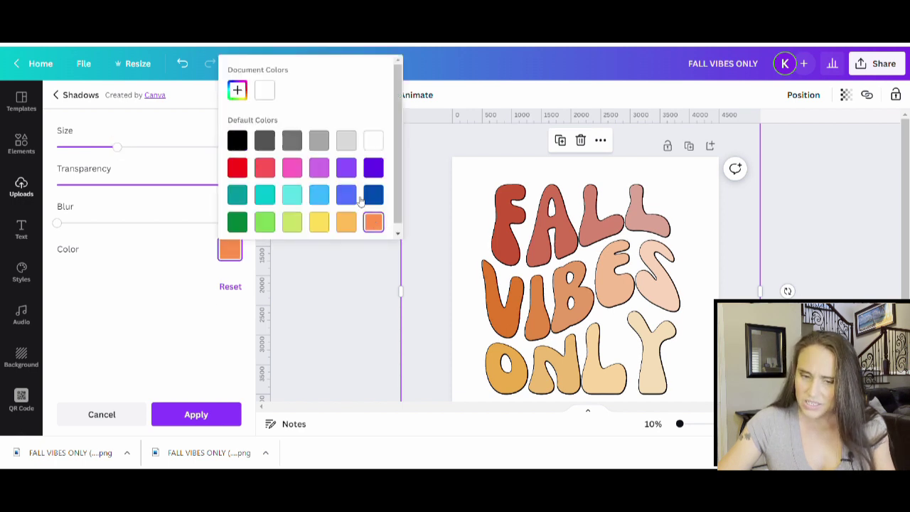
left_click(237, 90)
left_click(337, 142)
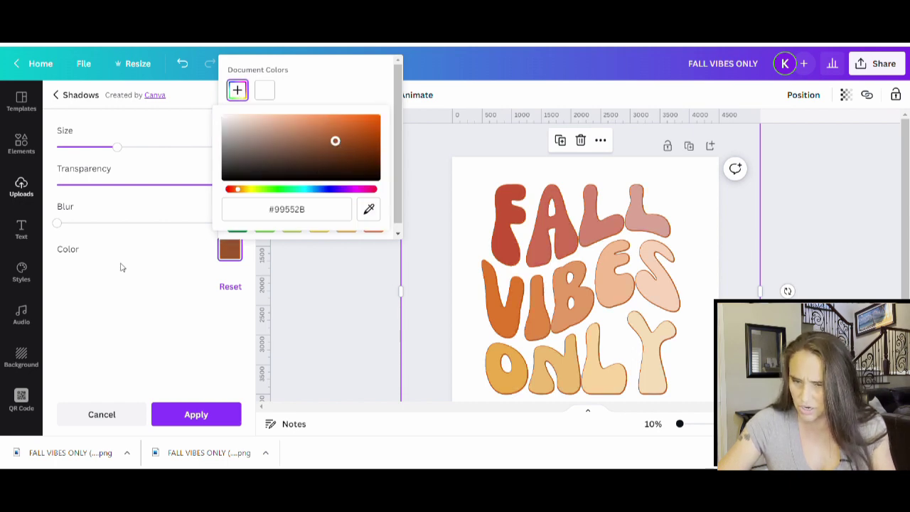
left_click(139, 310)
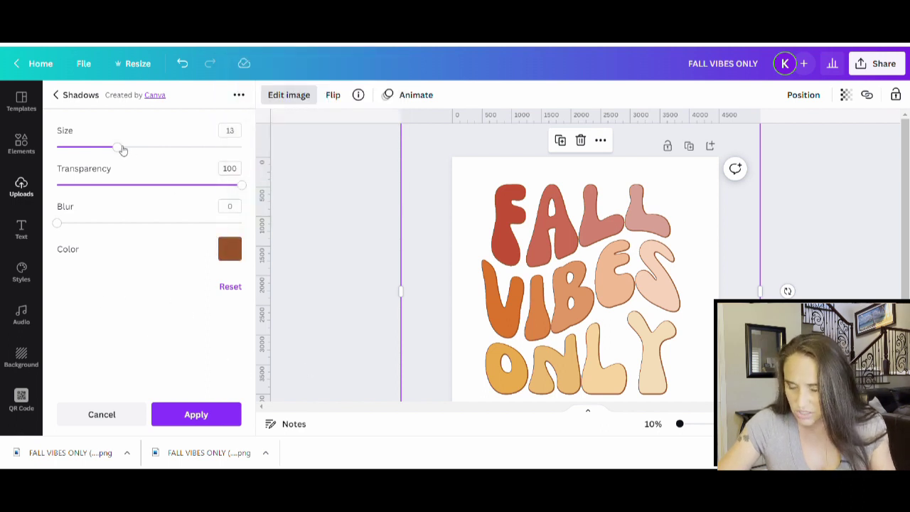
- Set the glow size to 15, apply the shadow effect and close the image editing options
left_click_drag(119, 147, 129, 148)
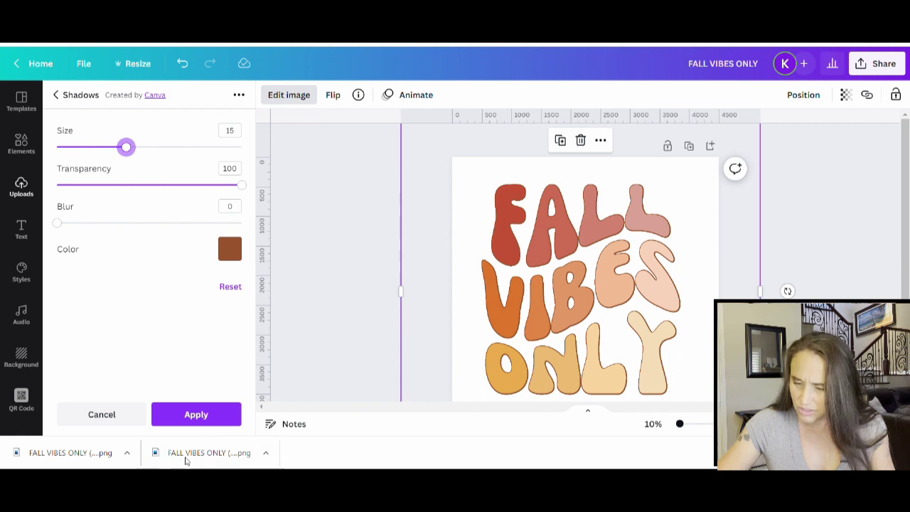
left_click(205, 423)
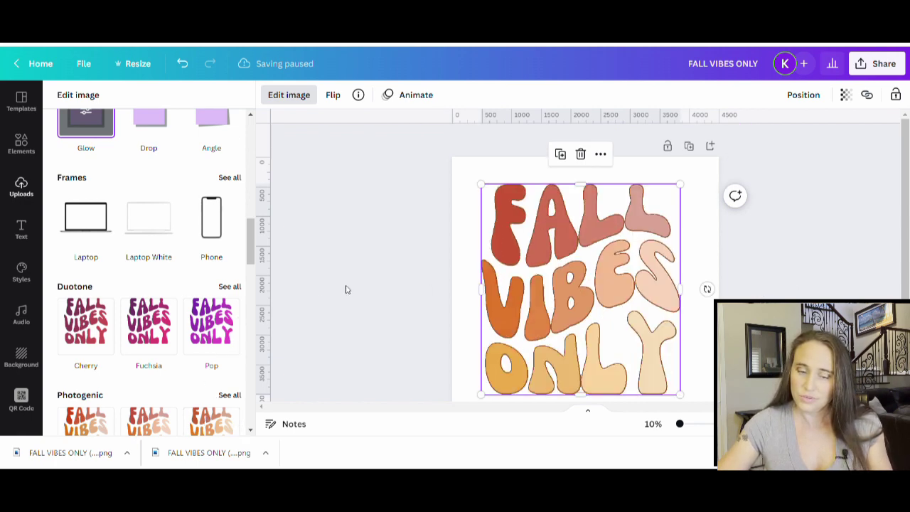
key("Escape")
left_click(307, 292)
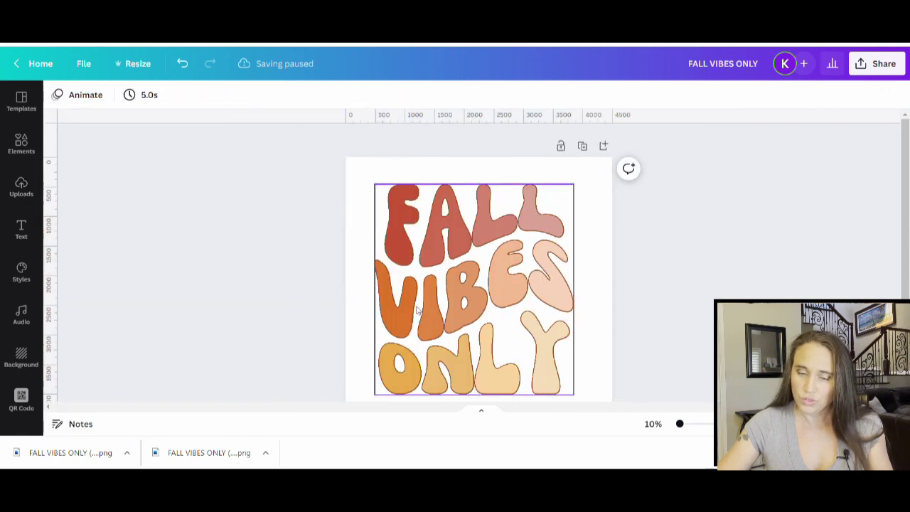
left_click(357, 303)
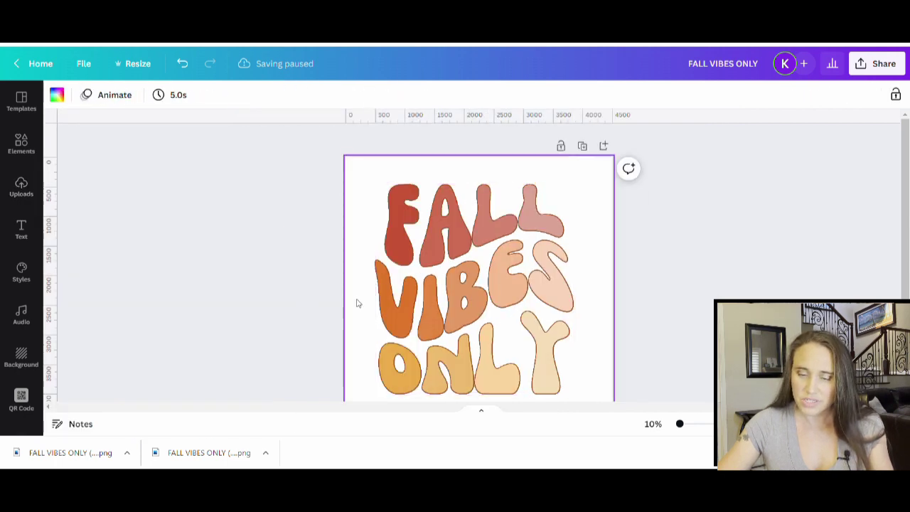
- Add a Drop shadow to the outlined lettering image with blur 0 and transparency 100
left_click(307, 324)
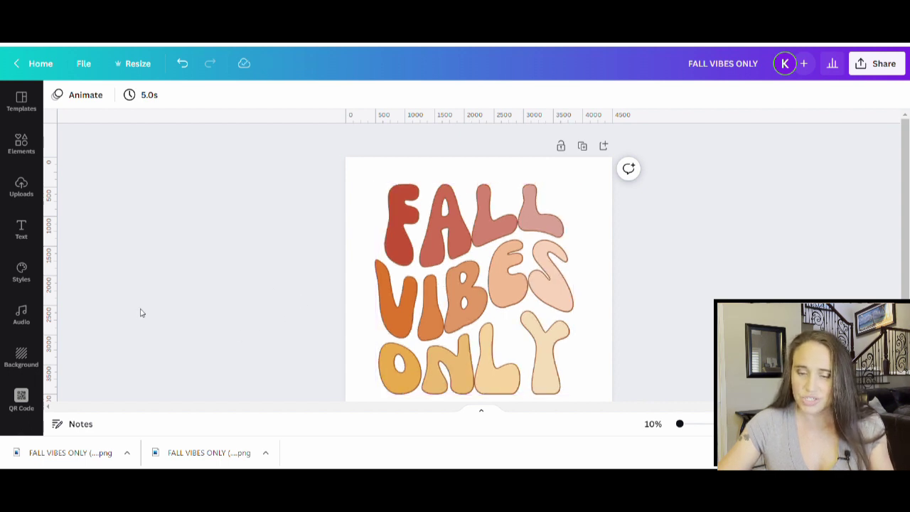
left_click(373, 288)
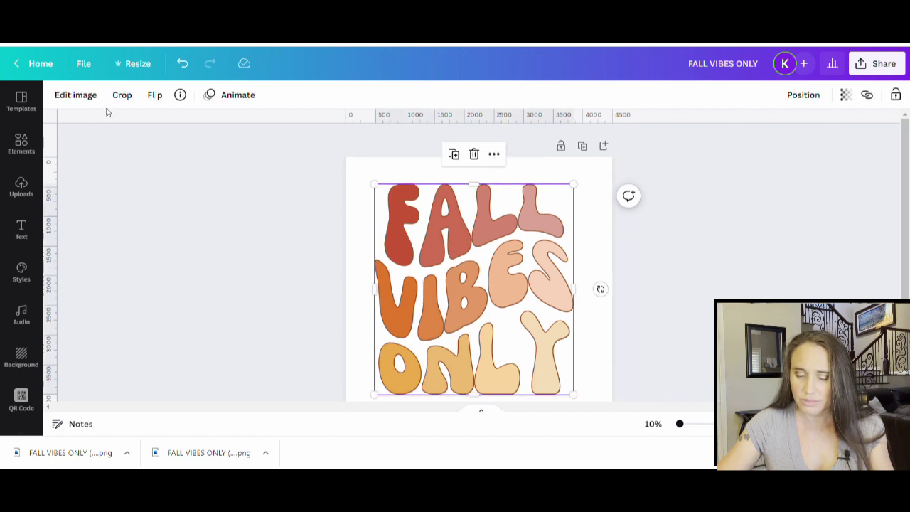
left_click(78, 96)
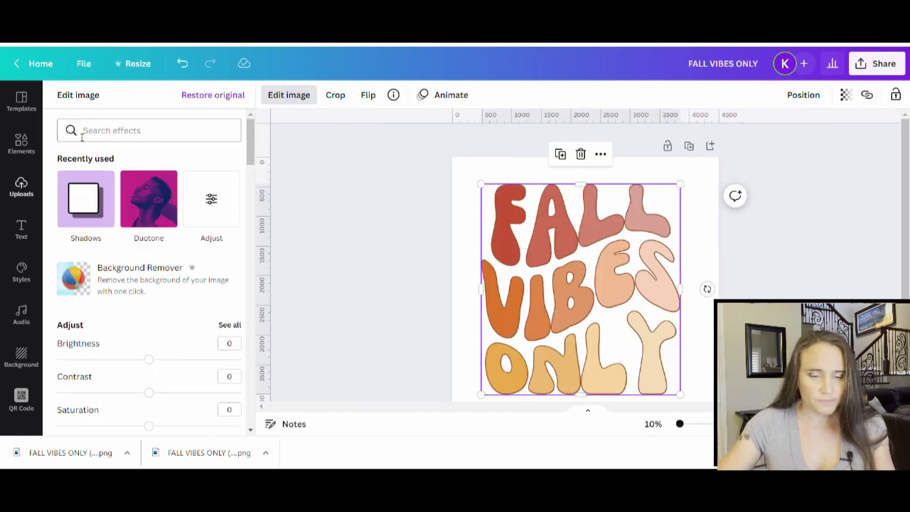
left_click(84, 223)
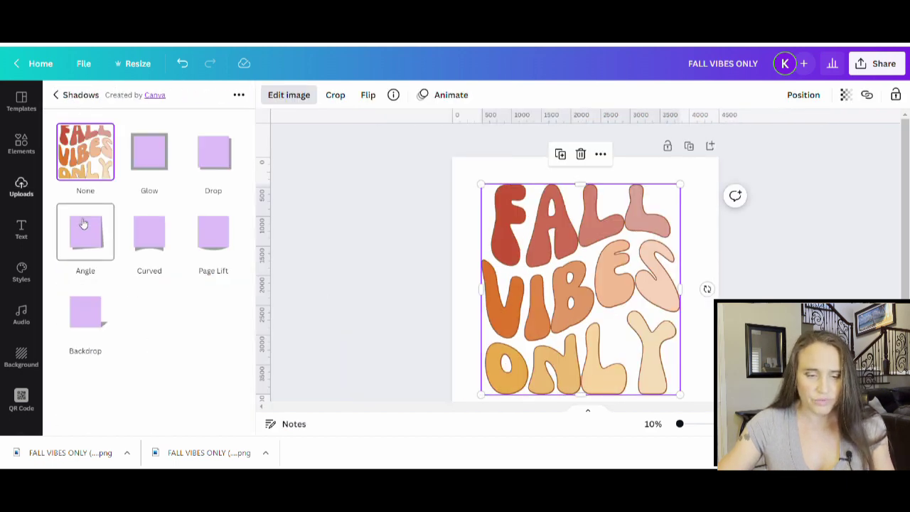
left_click(221, 166)
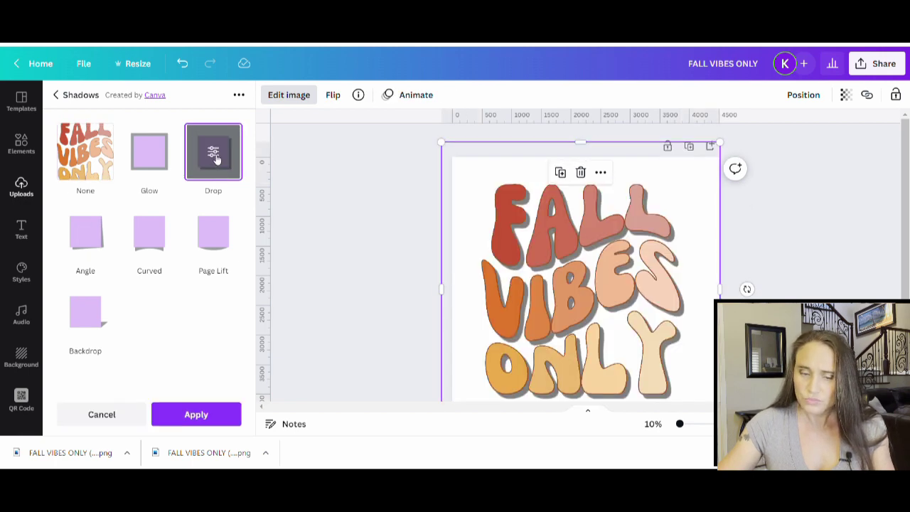
left_click(215, 158)
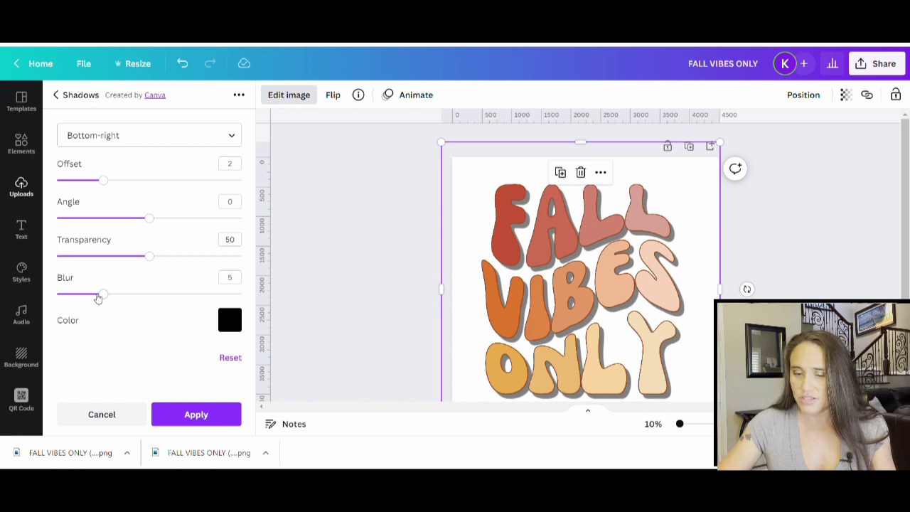
left_click_drag(103, 297, 10, 292)
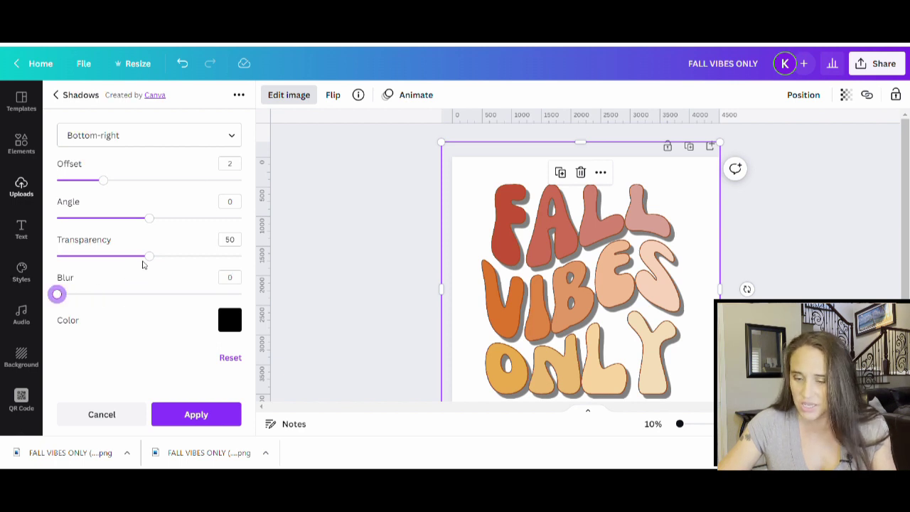
left_click_drag(156, 260, 266, 281)
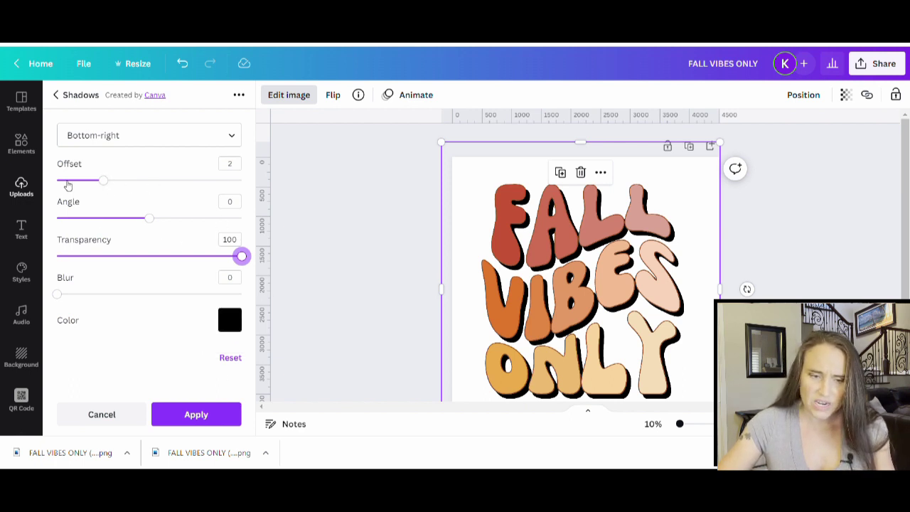
- Change the drop shadow's color to the custom dark brown #542609, apply the effect and close the image editing options
left_click(227, 324)
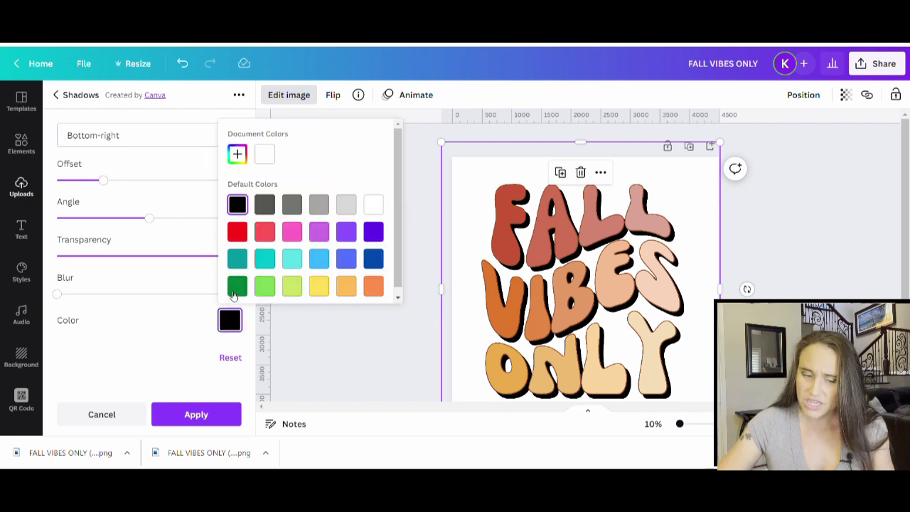
left_click(375, 287)
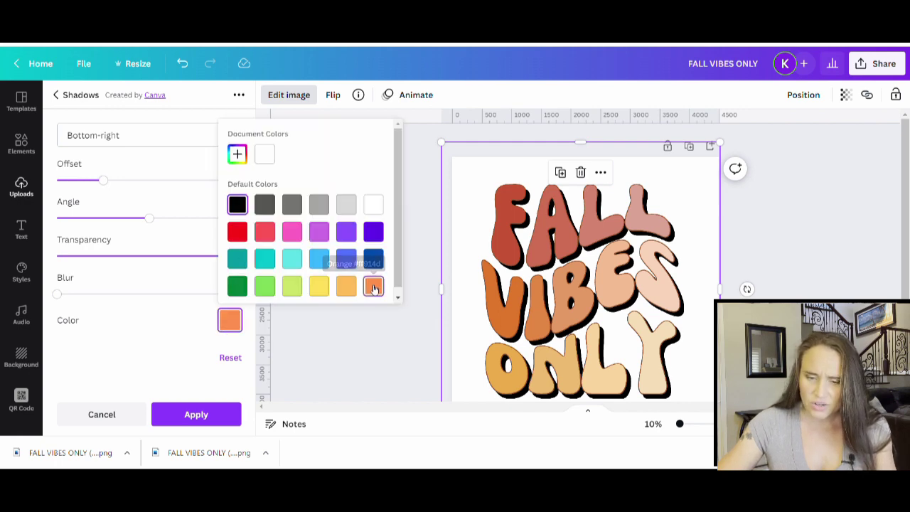
left_click(237, 154)
left_click(354, 212)
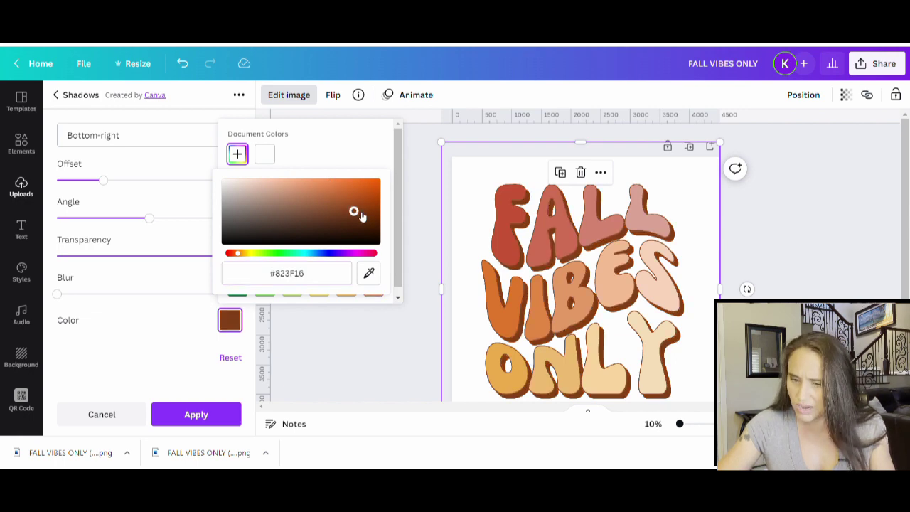
left_click(357, 212)
left_click(359, 220)
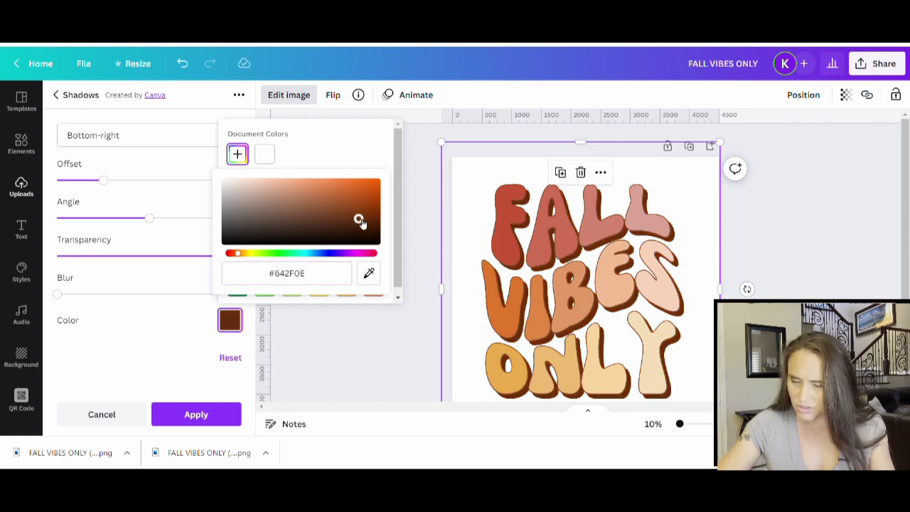
left_click(362, 223)
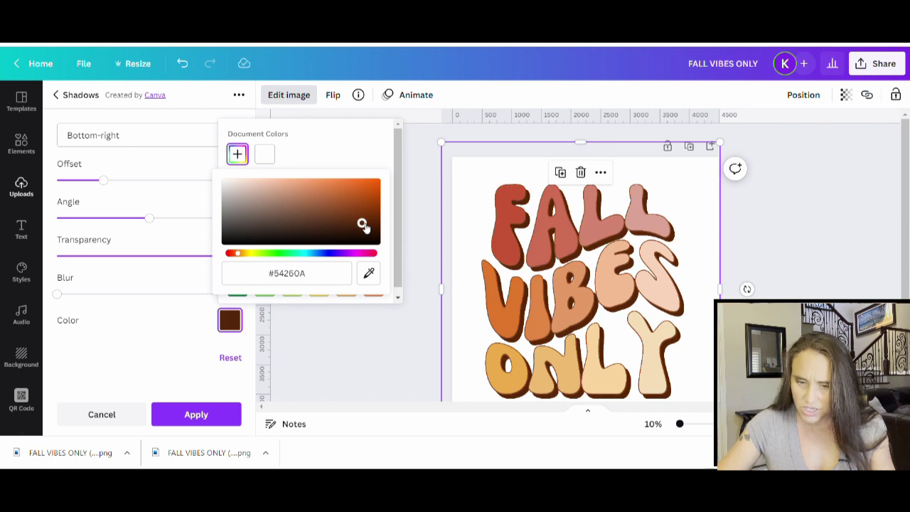
left_click(364, 225)
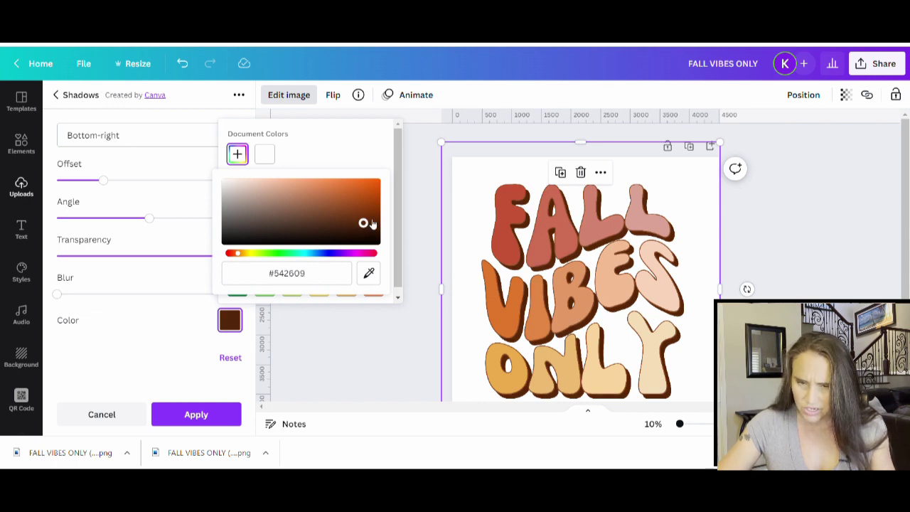
left_click(161, 376)
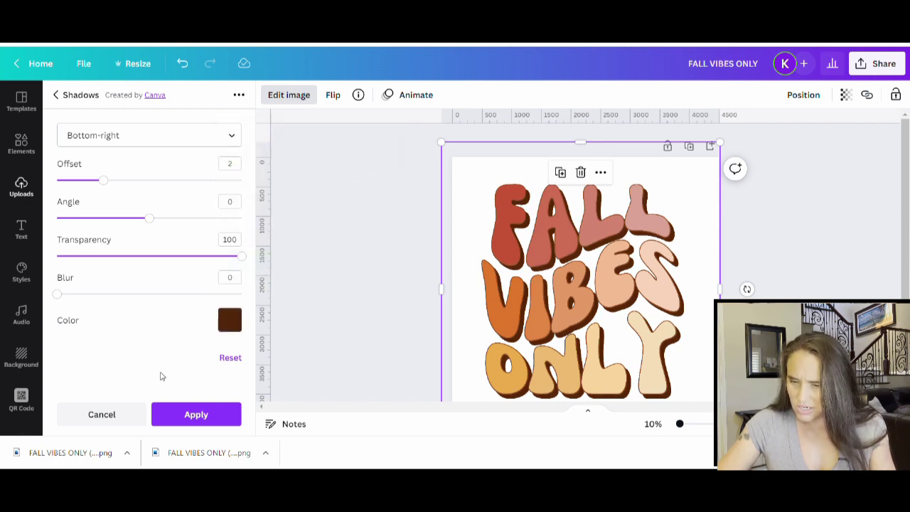
left_click(197, 427)
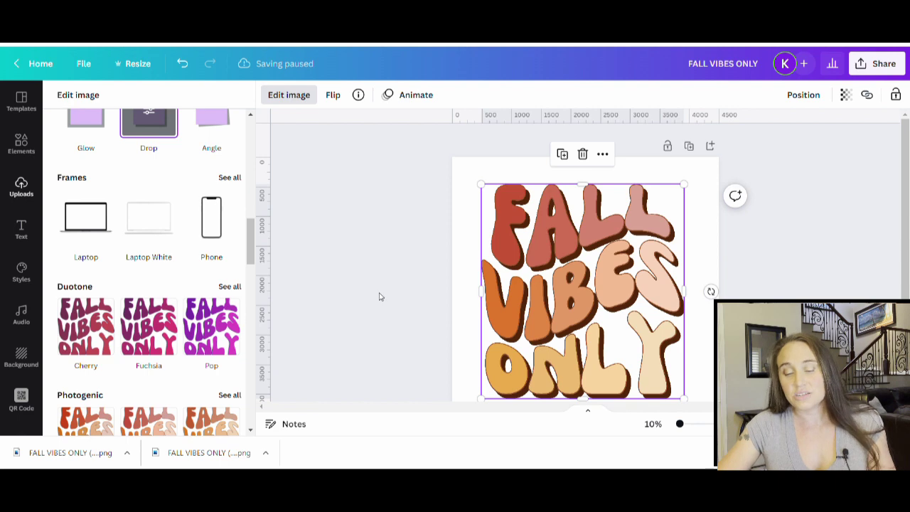
key("Escape")
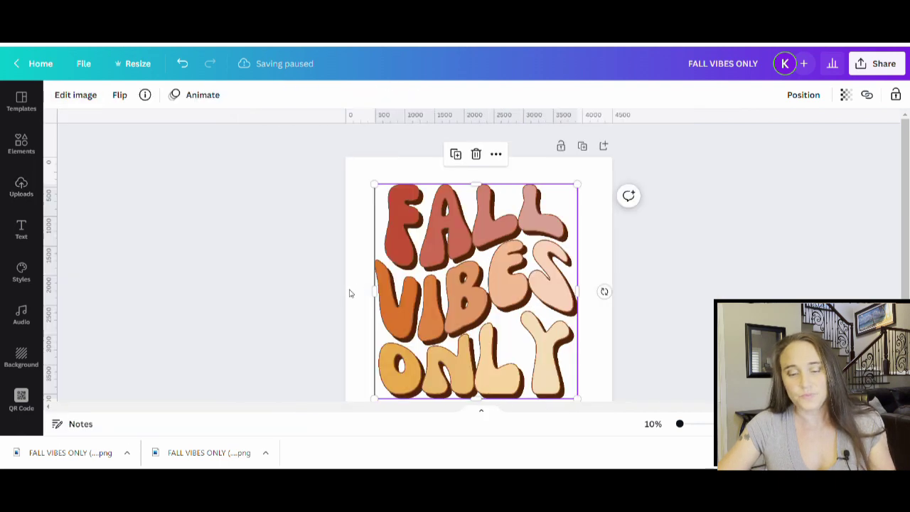
left_click(720, 261)
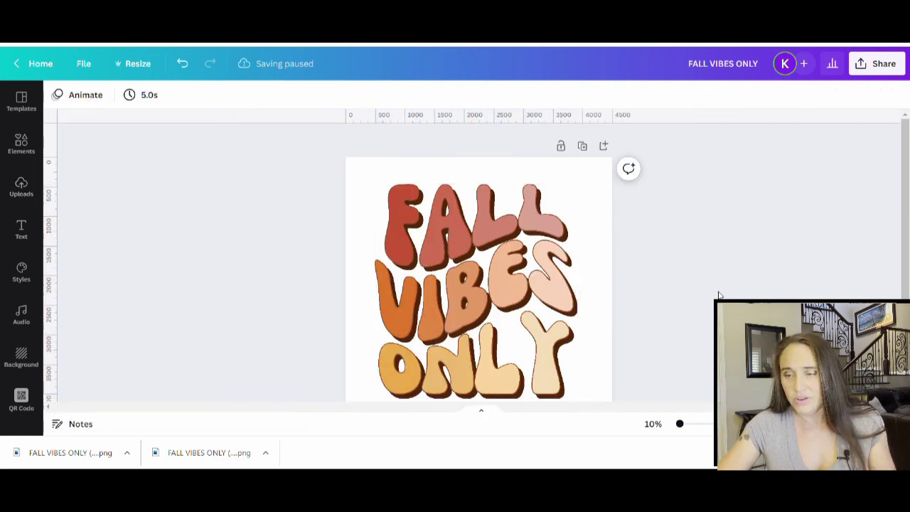
scroll(607, 337, "down", 2)
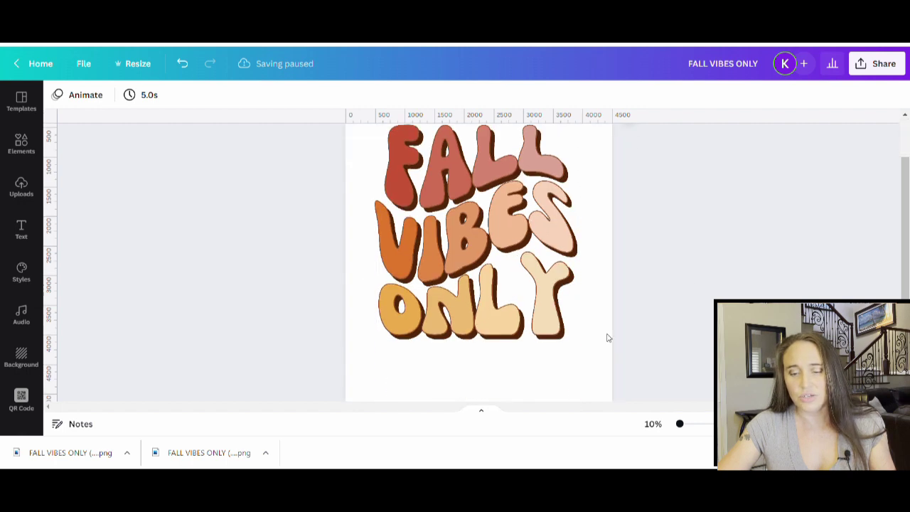
left_click(377, 198)
left_click(665, 248)
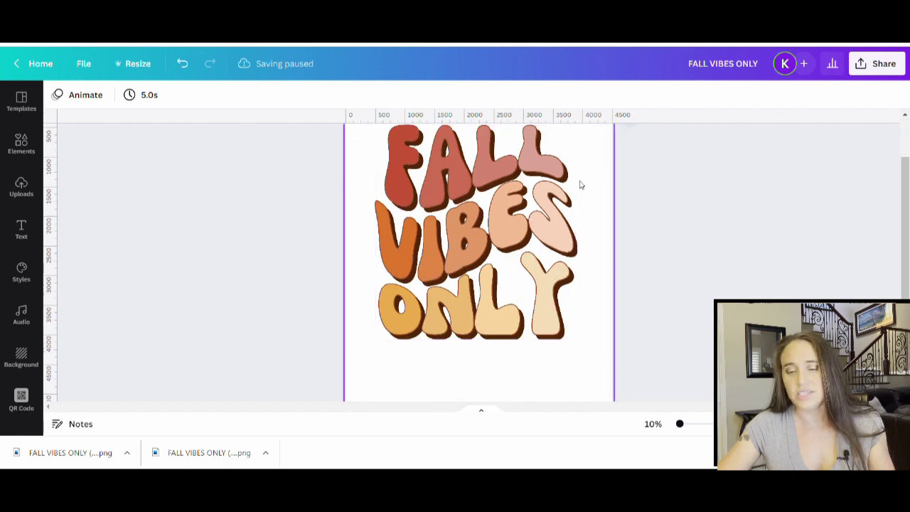
scroll(715, 229, "up", 2)
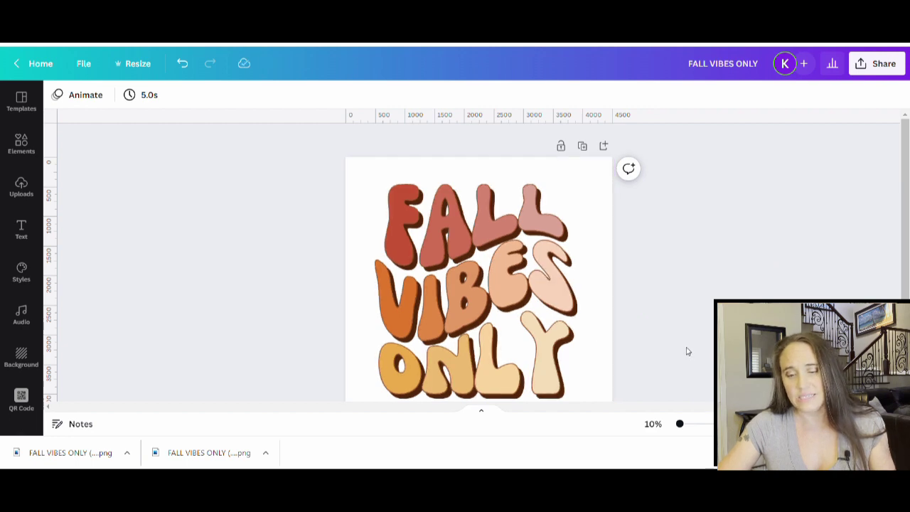
scroll(654, 284, "down", 2)
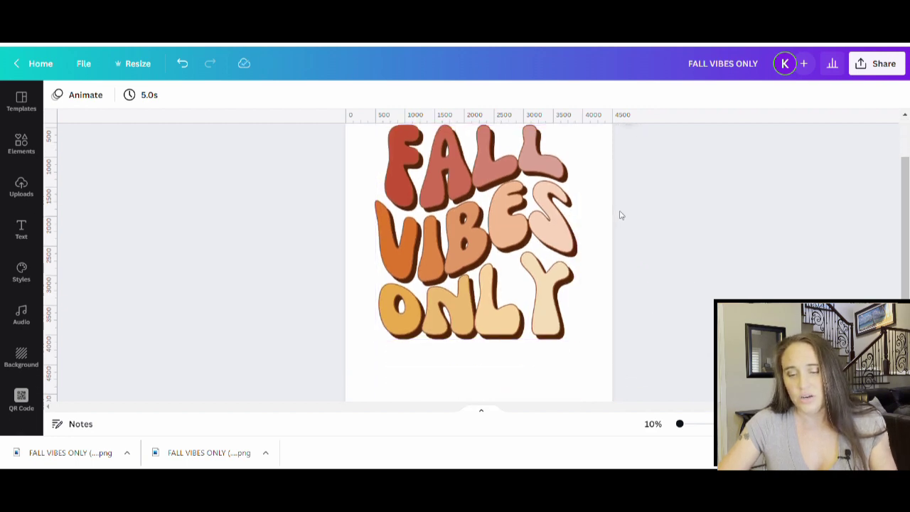
scroll(657, 247, "up", 2)
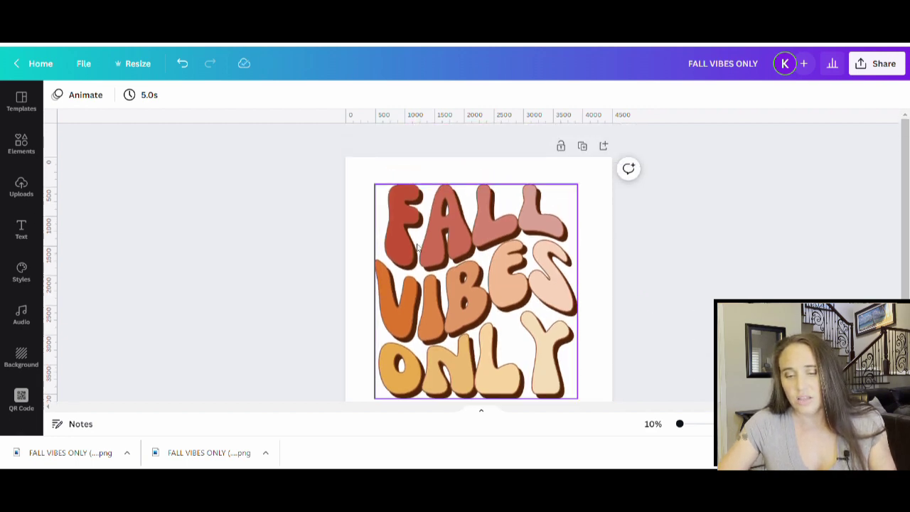
- Shift the lettering image slightly left on the page and enlarge it a little from its lower-right corner
left_click(488, 311)
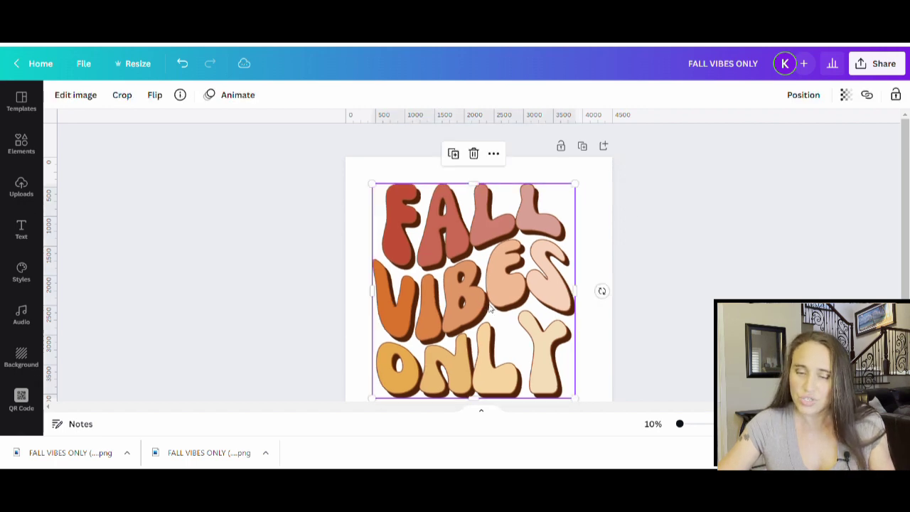
scroll(594, 375, "down", 2)
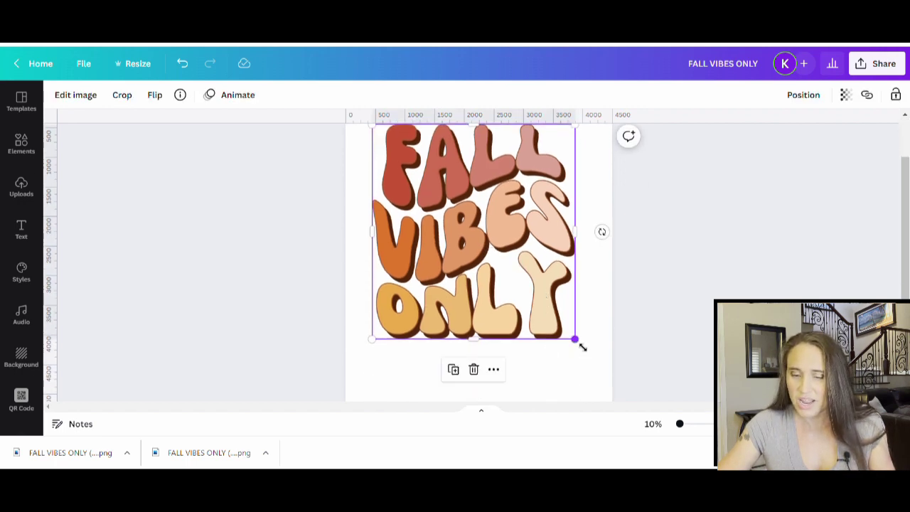
left_click_drag(578, 344, 585, 349)
left_click(676, 305)
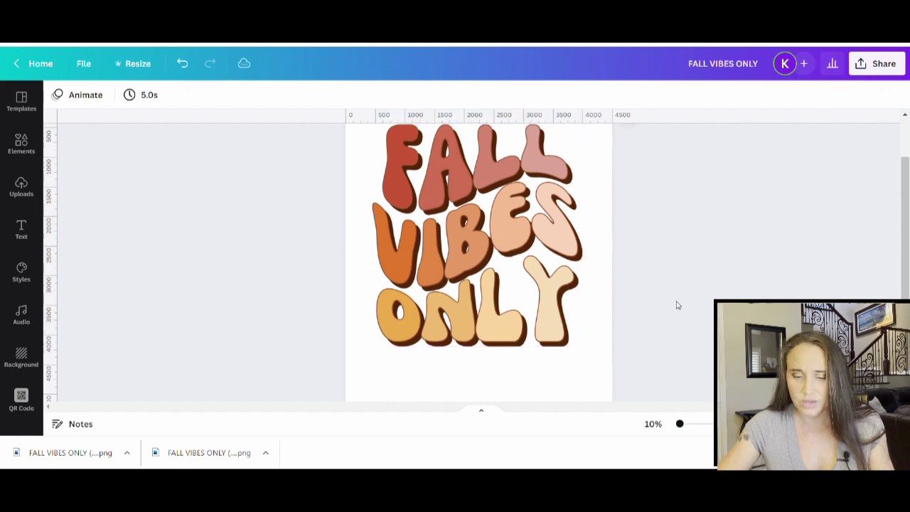
scroll(439, 299, "up", 2)
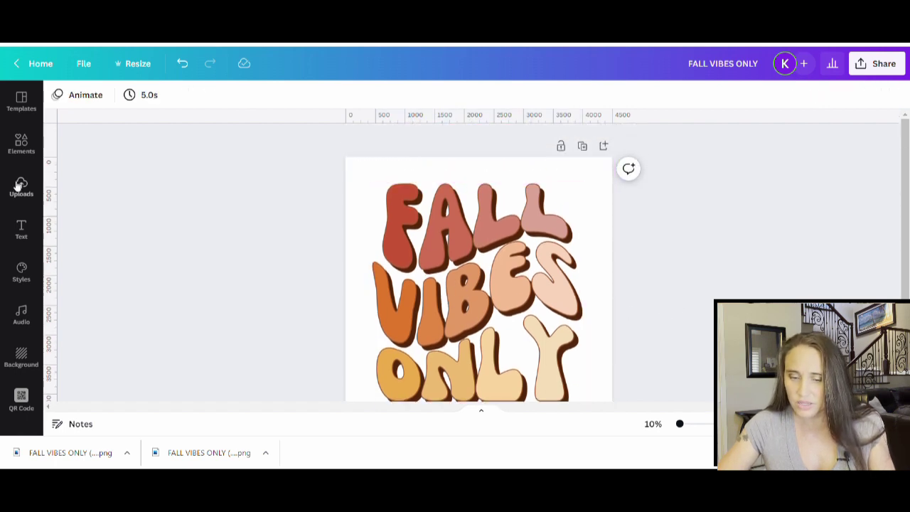
- Search the elements library for "fall leaves" and limit the results to graphics
left_click(21, 142)
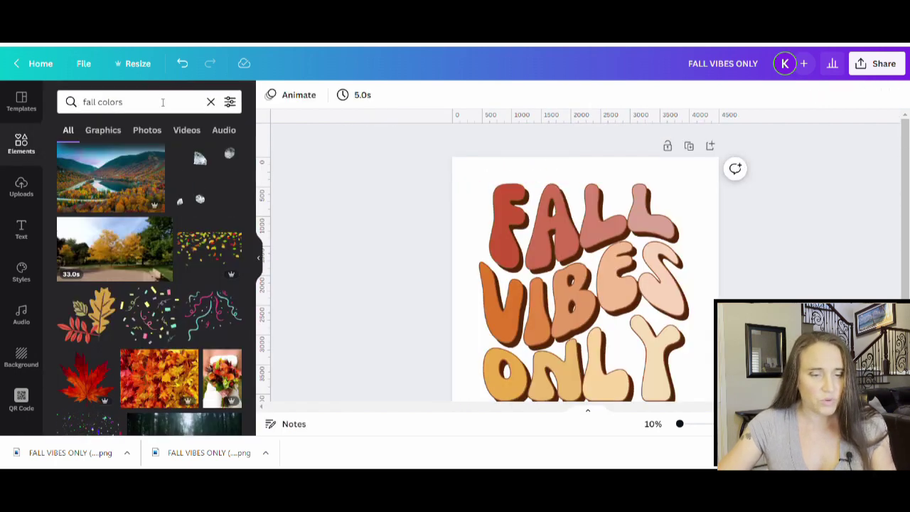
left_click_drag(124, 102, 101, 100)
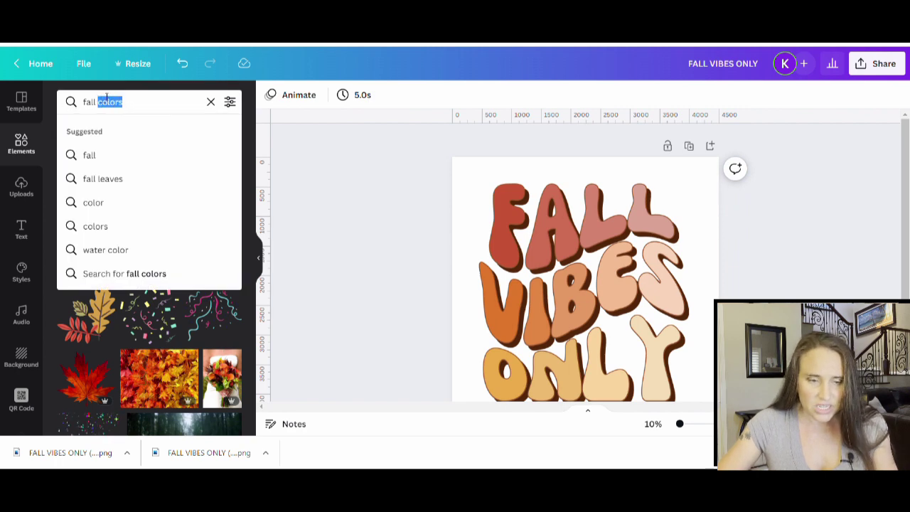
type("leaves")
key("Return")
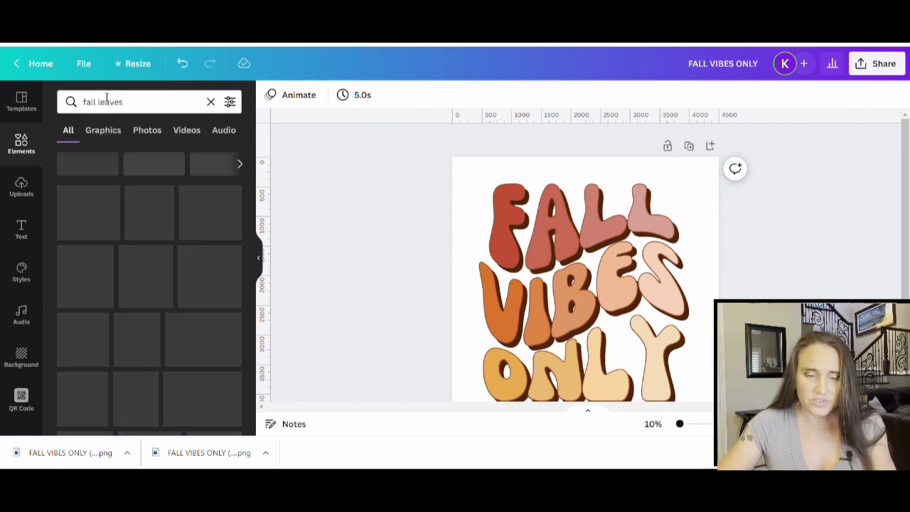
left_click(103, 135)
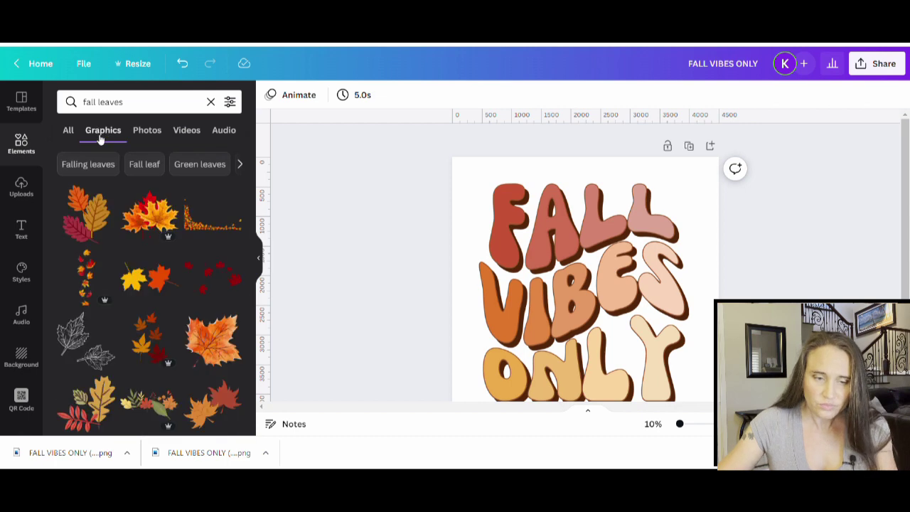
scroll(304, 279, "down", 2)
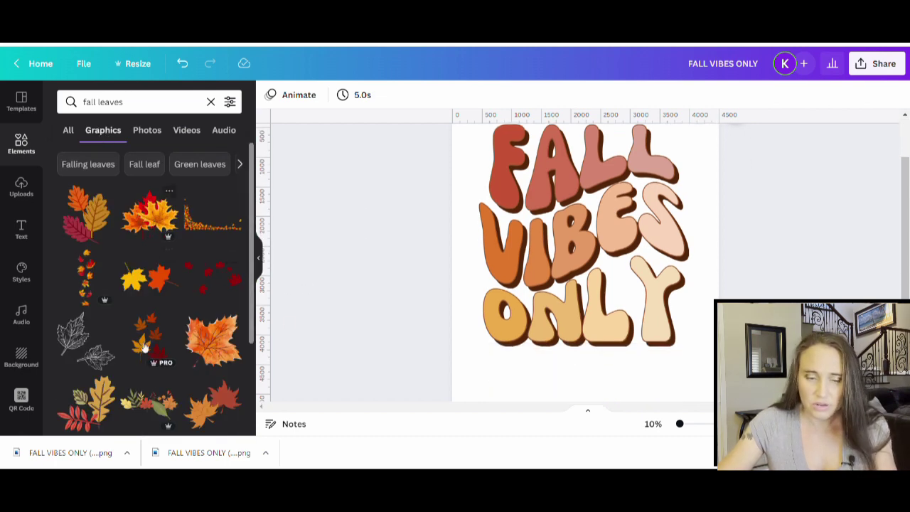
- Add the graphic of an orange and a red maple leaf, shrink it and place it at the page's upper-left corner above the F
left_click(213, 407)
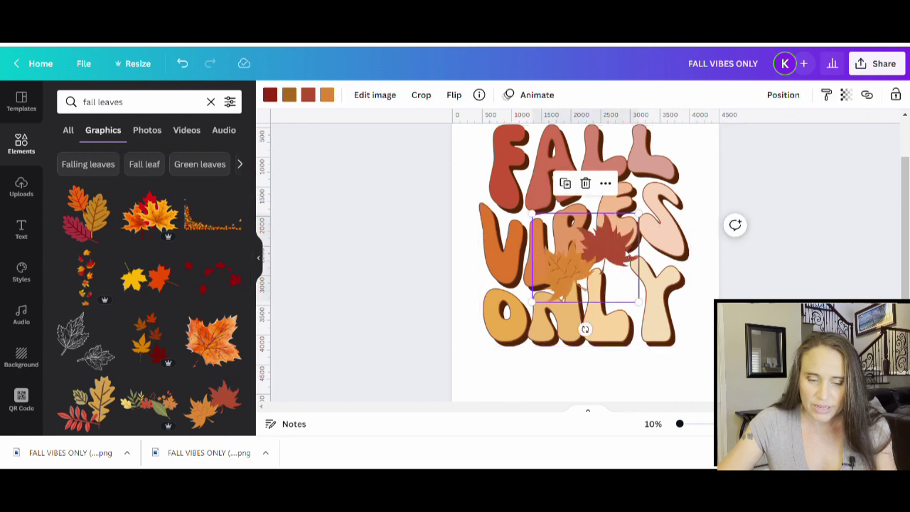
left_click_drag(639, 214, 503, 148)
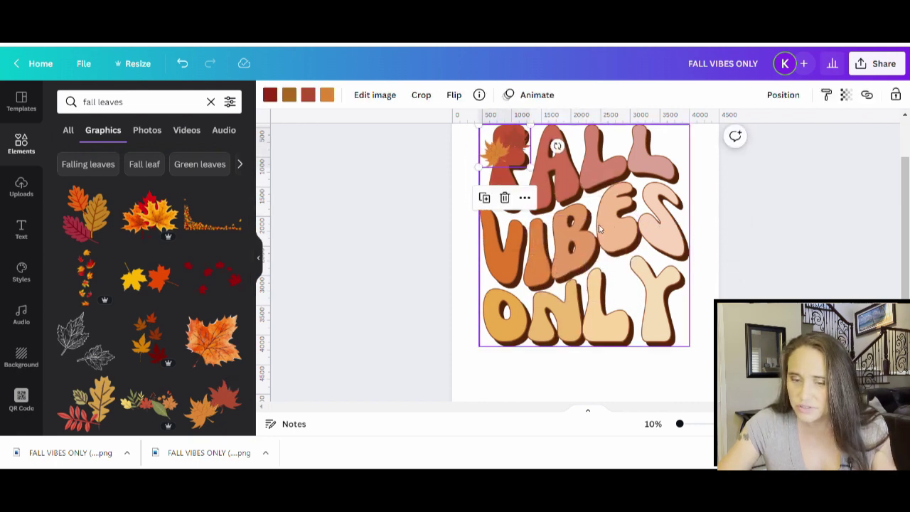
scroll(603, 206, "up", 2)
left_click_drag(502, 207, 485, 183)
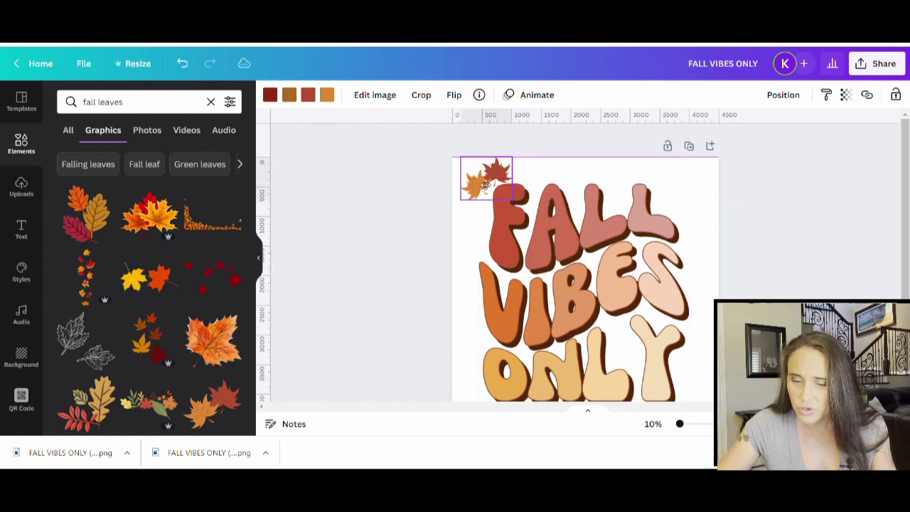
- Rotate the orange and red maple leaf graphic above the F slightly and deselect it
left_click_drag(487, 226, 499, 234)
left_click(448, 374)
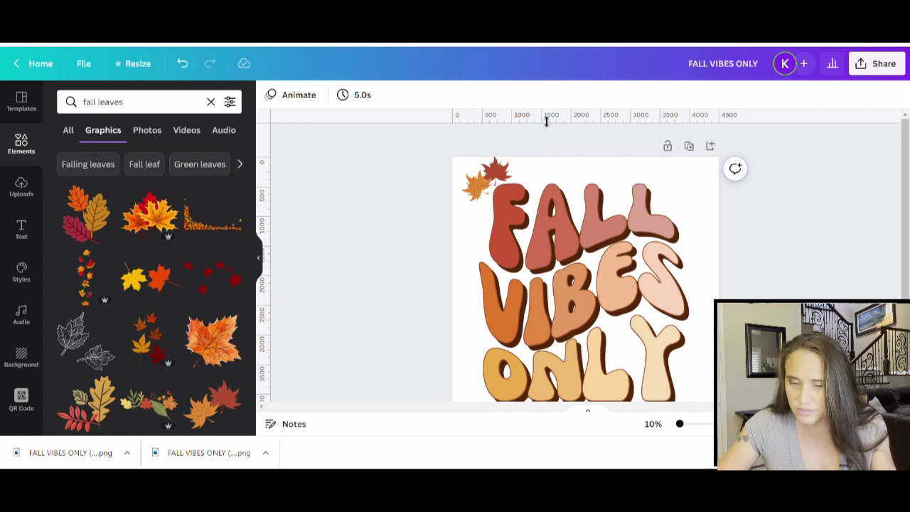
- Add the graphic of a golden maple leaf, crimson leaf, orange sprig and purple leaf, shrink it and place it over the Y's lower-right edge
scroll(169, 255, "down", 1)
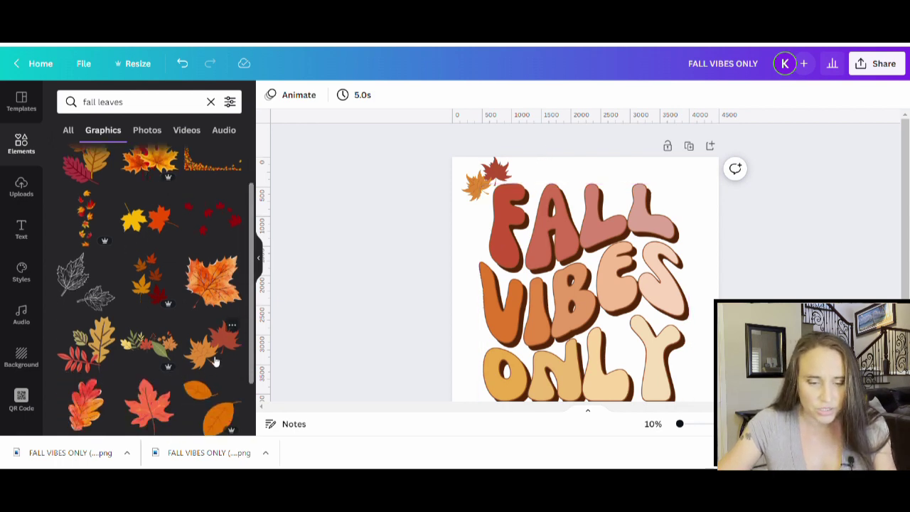
scroll(162, 284, "down", 5)
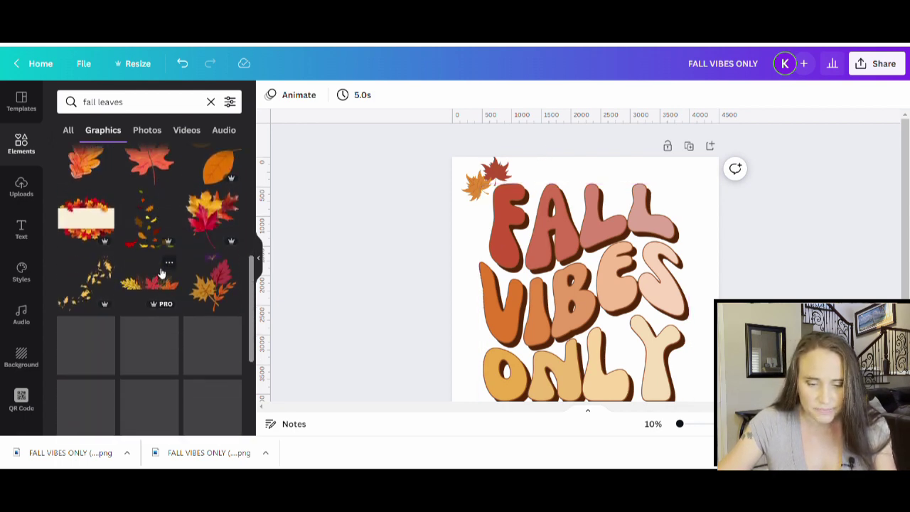
scroll(190, 249, "down", 3)
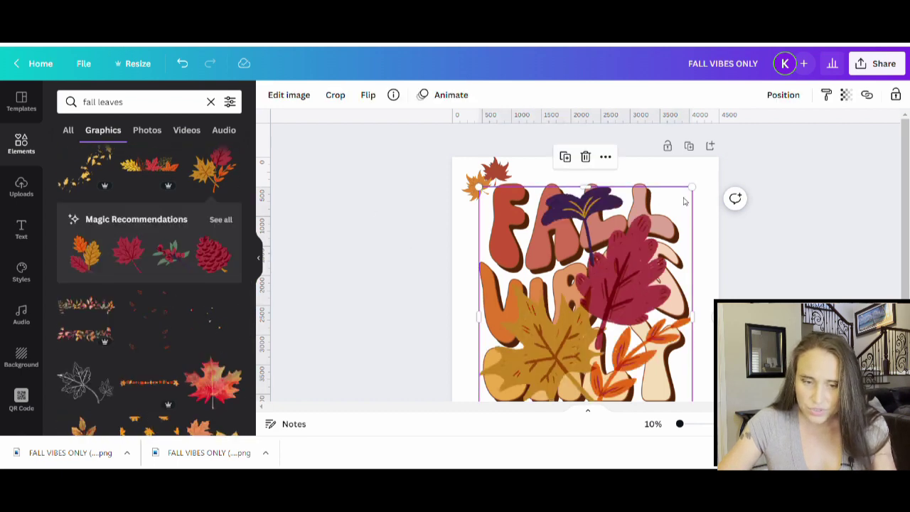
left_click_drag(700, 190, 566, 328)
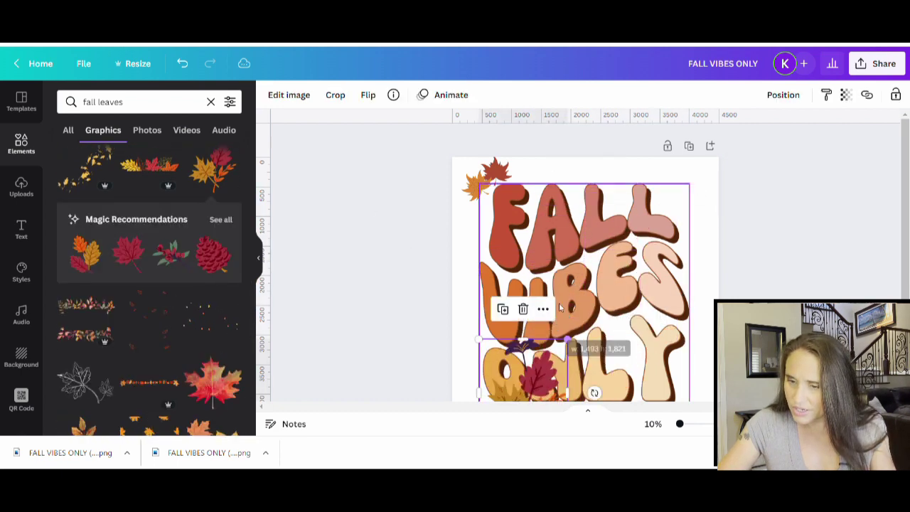
scroll(536, 323, "down", 2)
left_click_drag(535, 281, 687, 287)
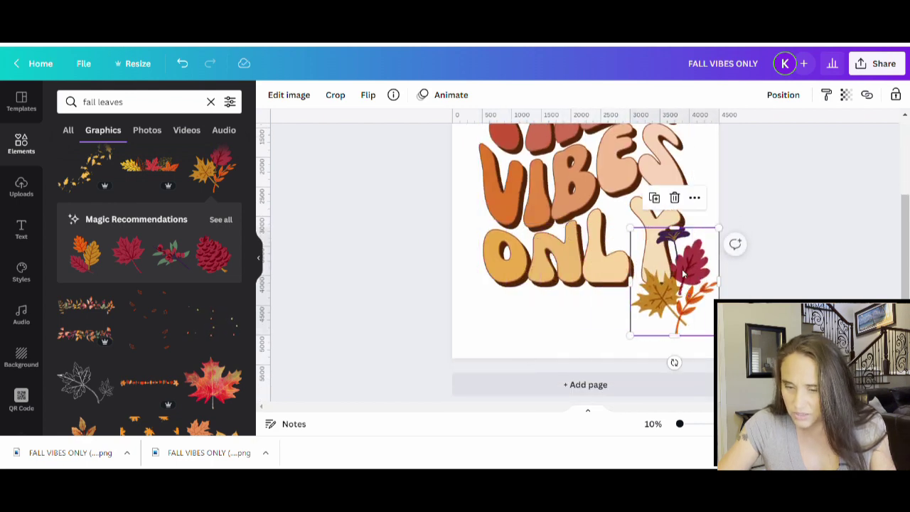
left_click_drag(630, 228, 657, 260)
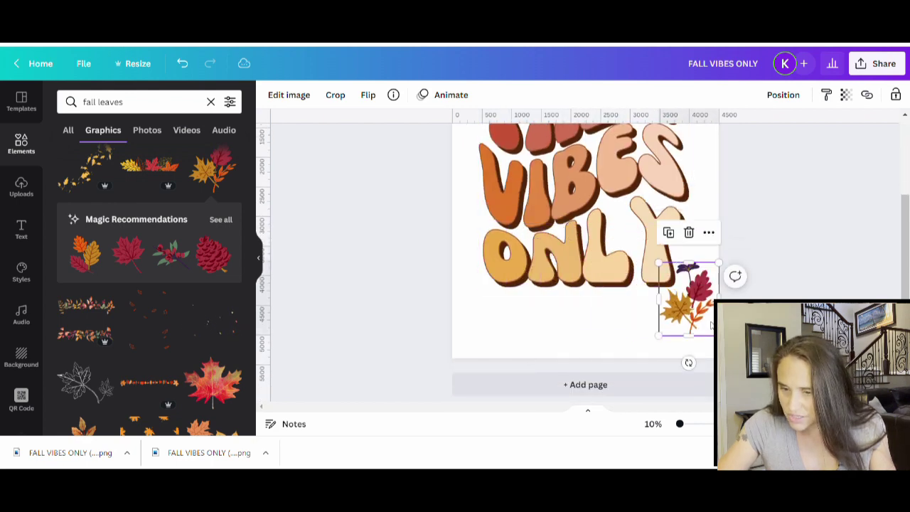
left_click_drag(691, 325, 691, 307)
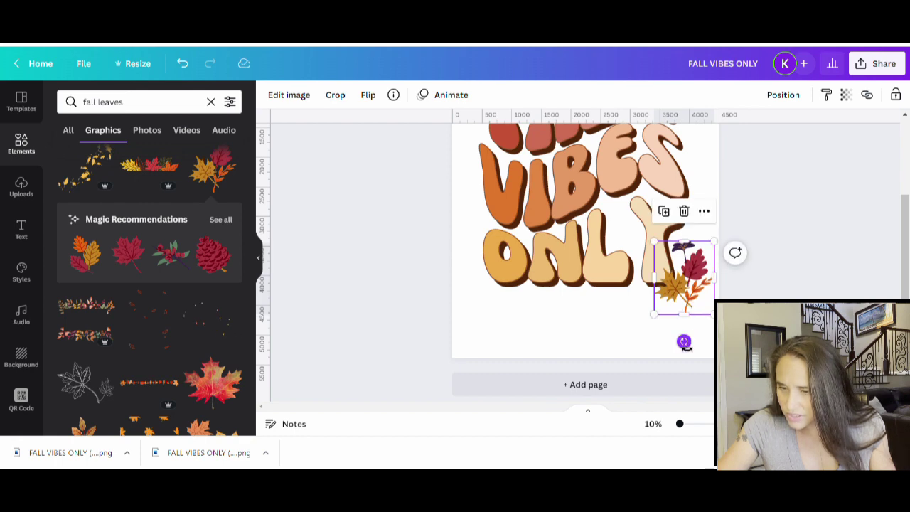
- Tilt the multicolored leaf bouquet beside the Y slightly clockwise and nudge it into place
mouse_move(684, 343)
left_mouse_down()
mouse_move(664, 347)
mouse_move(669, 342)
left_mouse_up()
left_click_drag(696, 302, 693, 300)
left_click(736, 245)
scroll(736, 246, "up", 2)
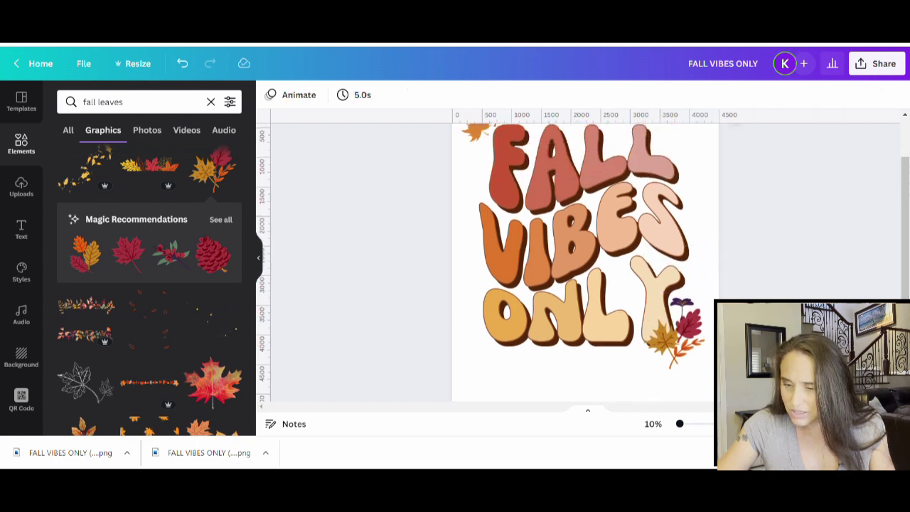
- Add the graphic of three orange, yellow and red maple leaves, shrink it and place it at the page's upper-right corner by the last L
scroll(152, 234, "down", 3)
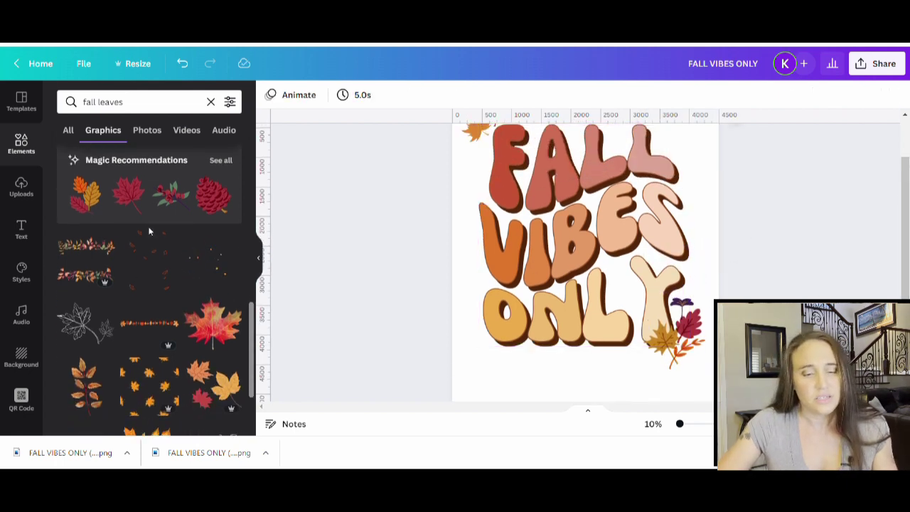
scroll(153, 235, "down", 1)
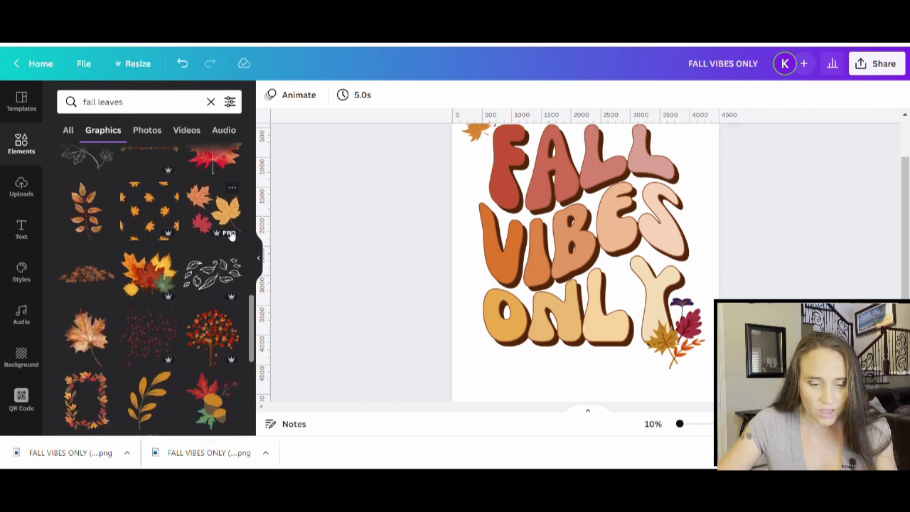
left_click(204, 214)
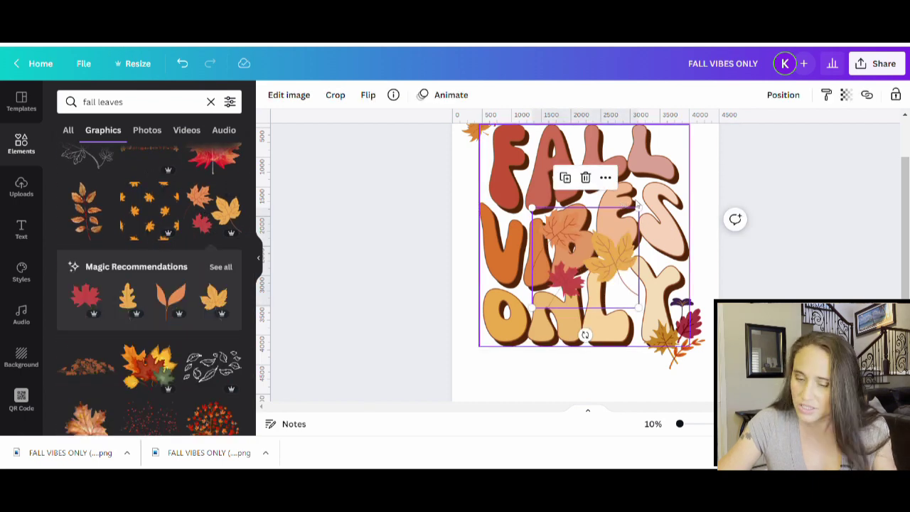
left_click_drag(637, 205, 590, 252)
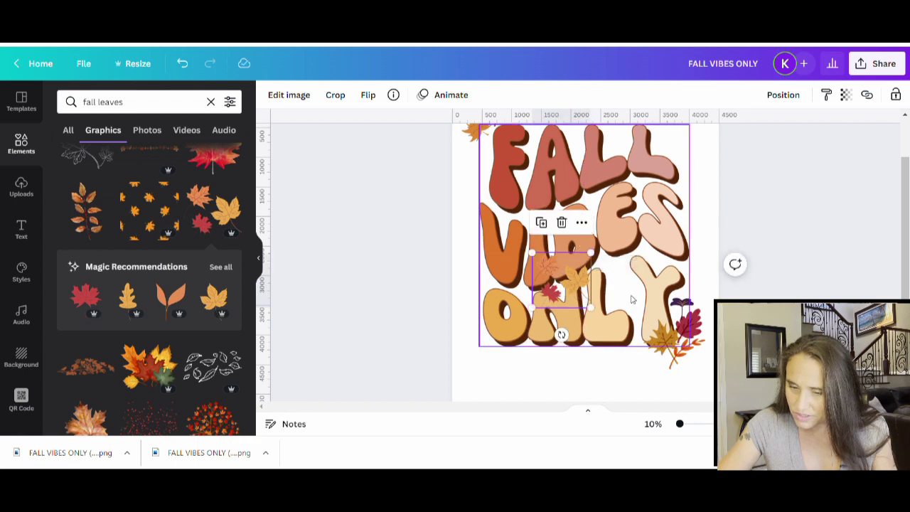
scroll(631, 299, "up", 1)
left_click_drag(563, 351, 672, 215)
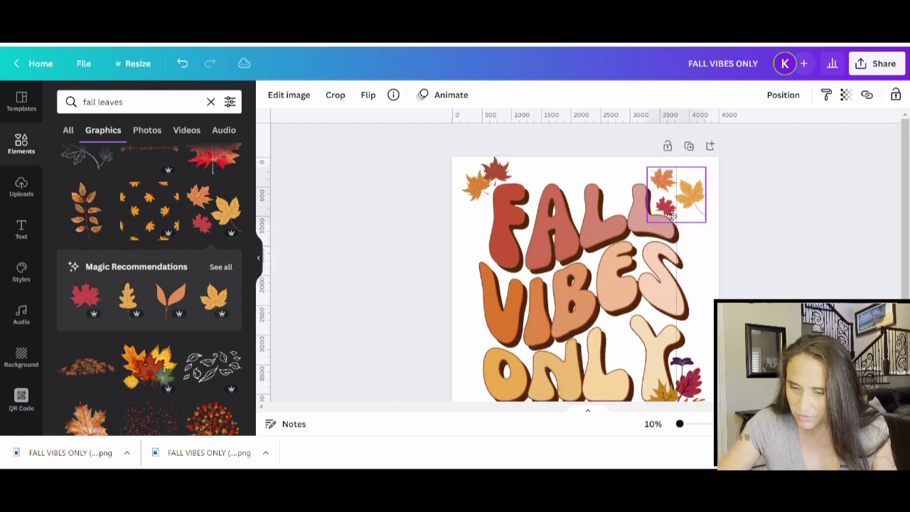
left_click(798, 244)
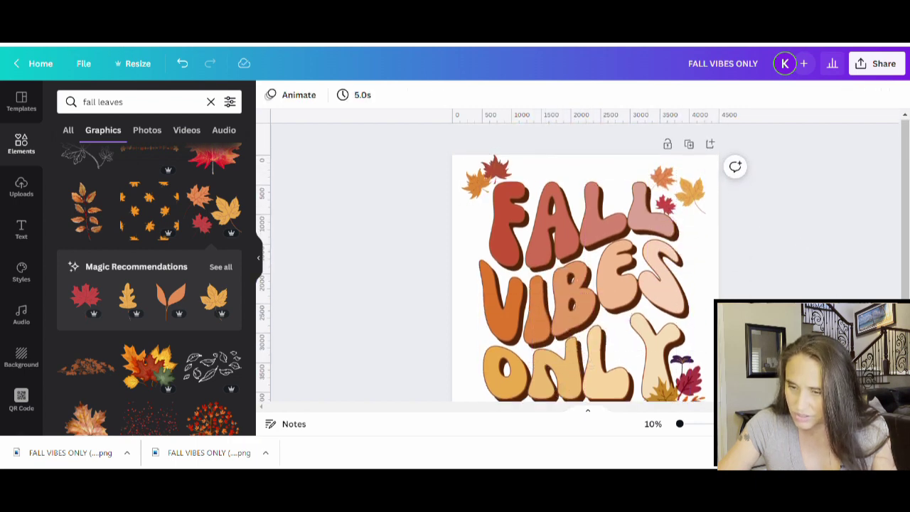
- Replace the multicolored leaf bouquet beside the Y with the graphic of orange and yellow maple leaves and a red sprig
scroll(798, 244, "down", 1)
scroll(146, 323, "down", 3)
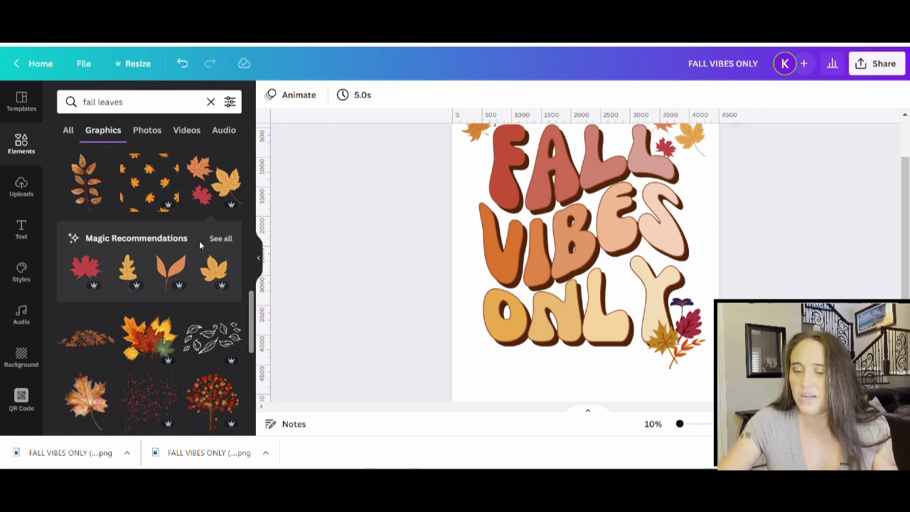
scroll(142, 383, "down", 5)
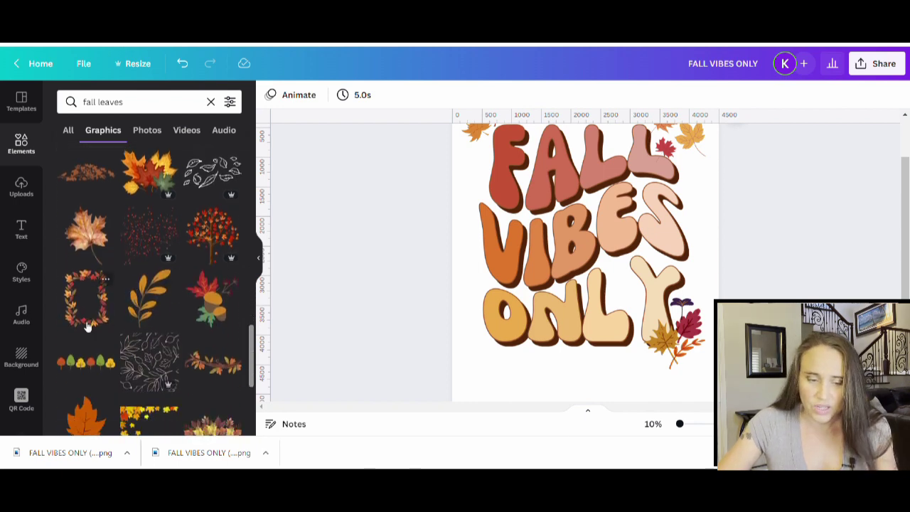
scroll(177, 300, "down", 2)
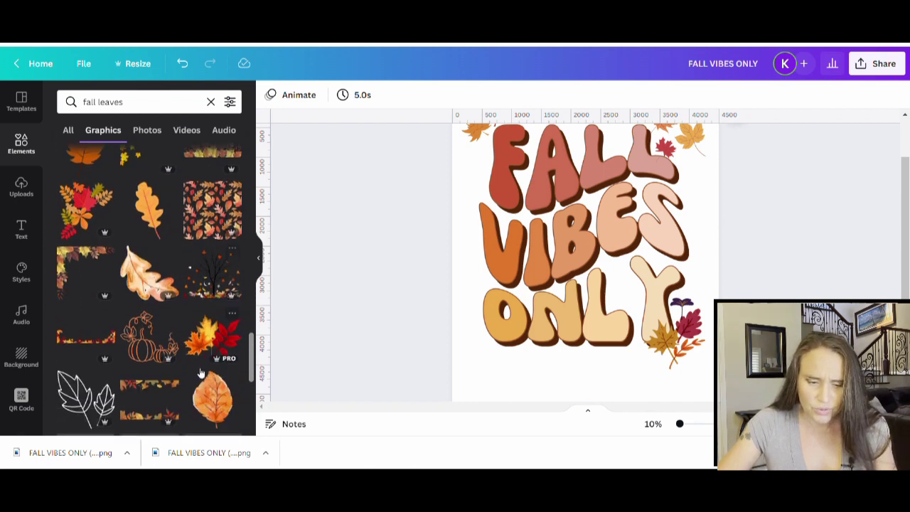
scroll(498, 320, "up", 1)
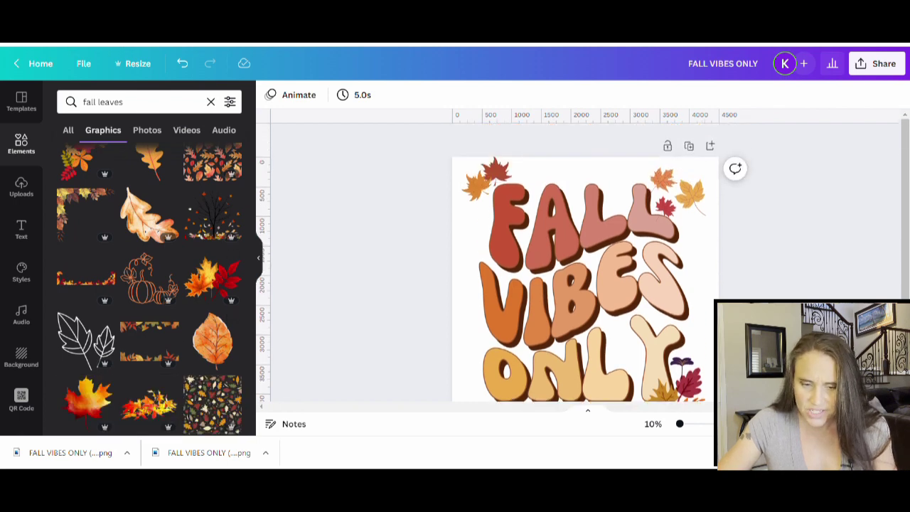
scroll(639, 341, "down", 1)
left_click(697, 361)
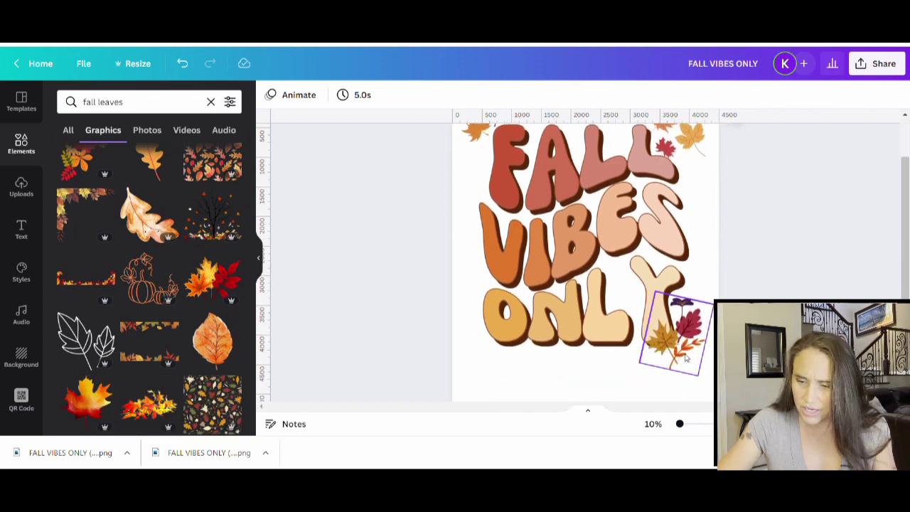
key("Delete")
left_click(214, 280)
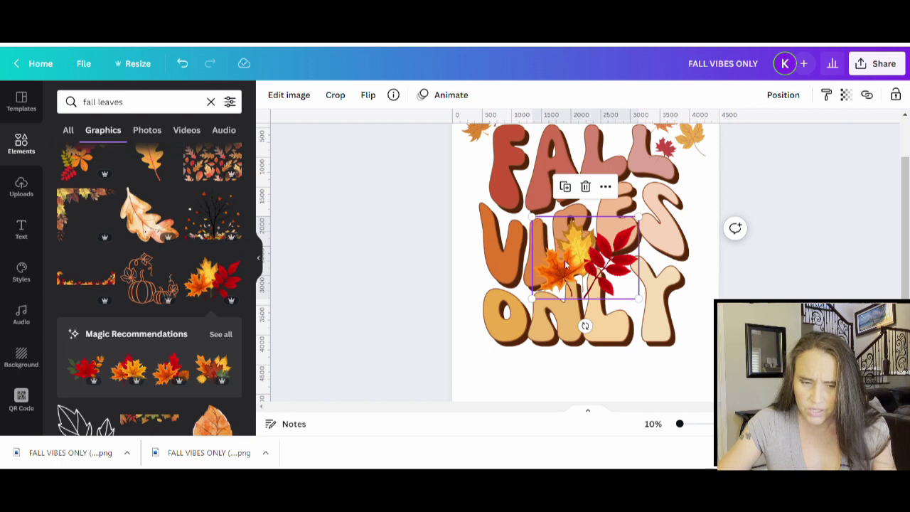
- Shrink the maple leaf and red sprig graphic, tilt it counterclockwise and place it at the Y's lower-right edge
left_click_drag(567, 264, 616, 312)
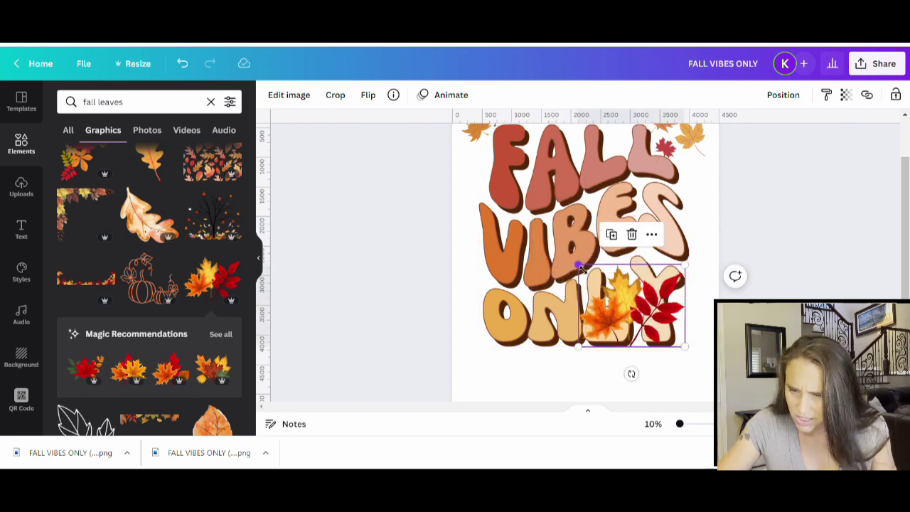
left_click_drag(577, 266, 628, 302)
left_click_drag(666, 346, 704, 361)
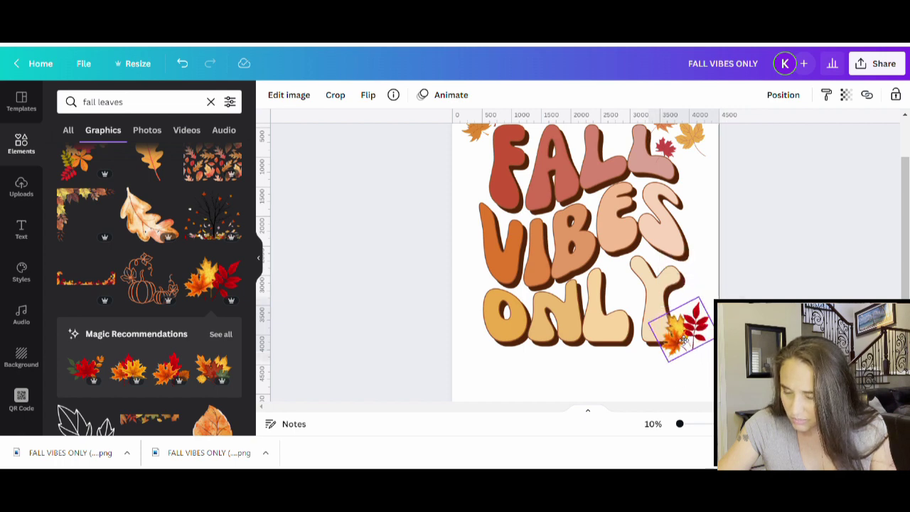
key("Escape")
scroll(583, 263, "up", 2)
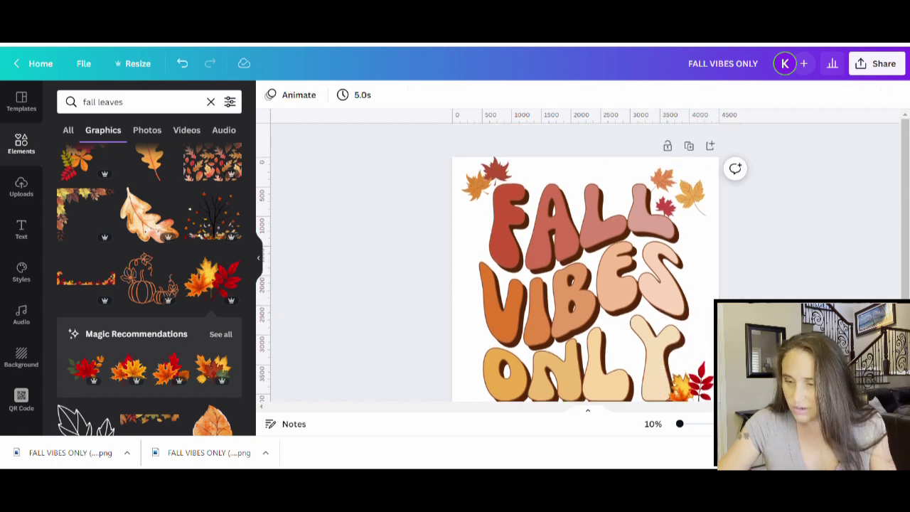
scroll(583, 263, "down", 2)
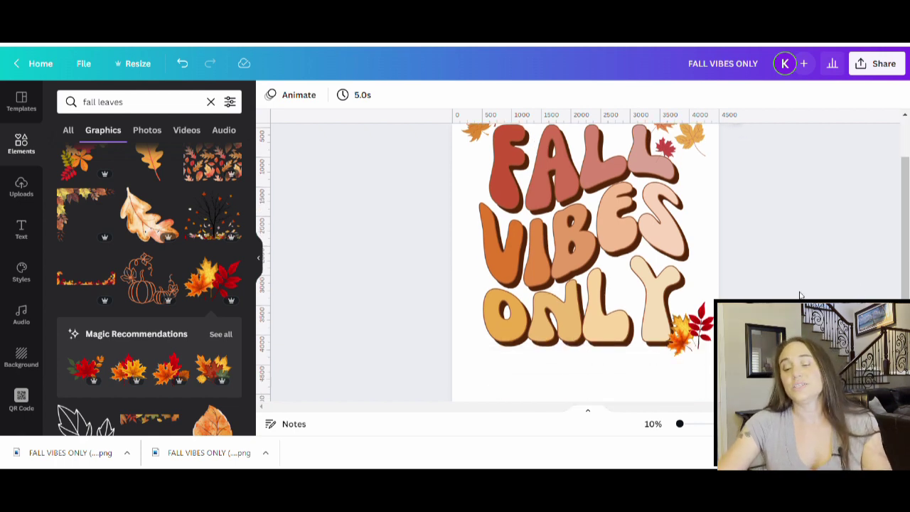
scroll(800, 294, "up", 2)
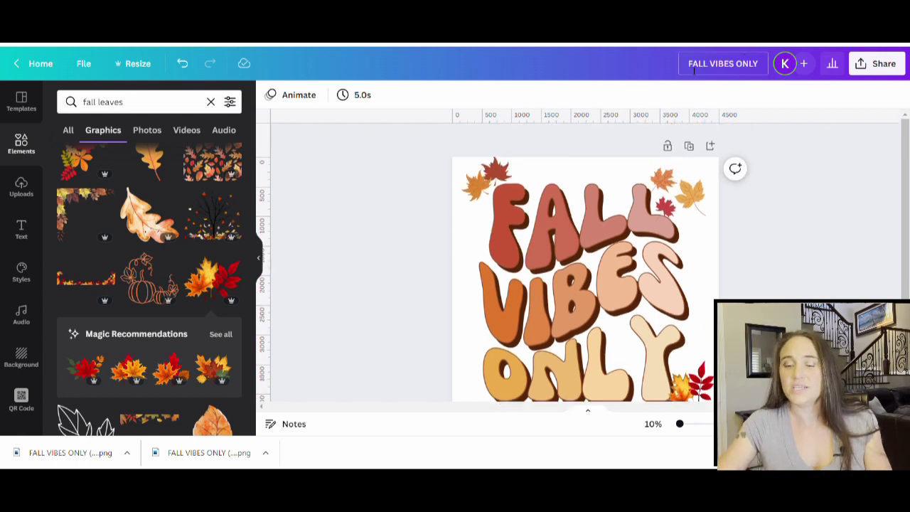
- Download the design as a 4500 × 5400 px PNG with a transparent background and dismiss the download summary
left_click(880, 71)
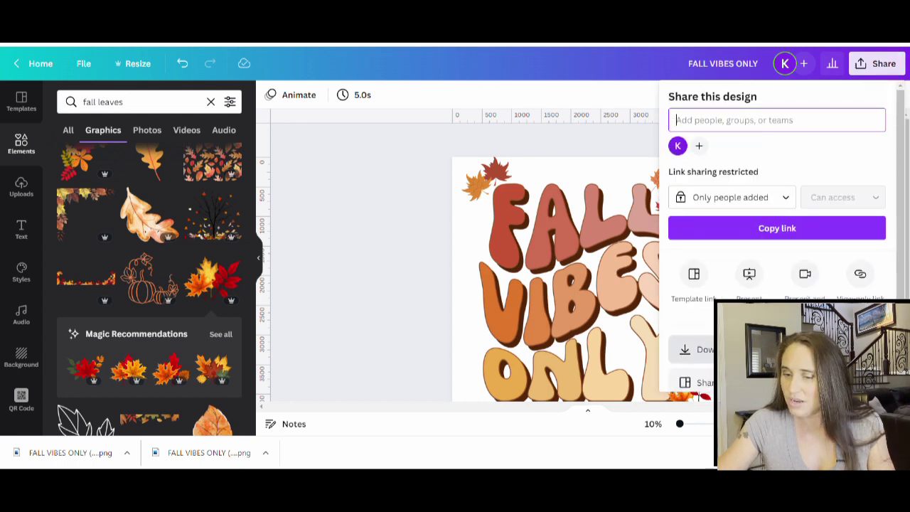
left_click(690, 348)
left_click(743, 219)
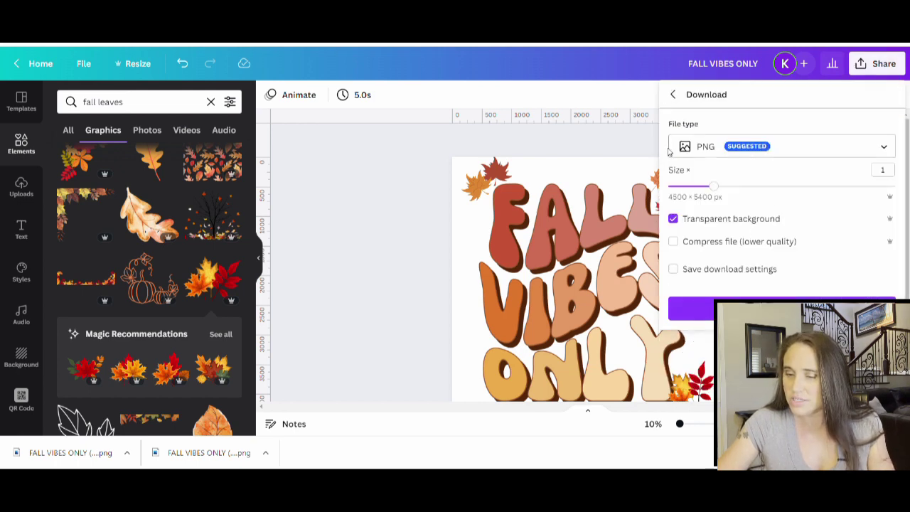
left_click(807, 304)
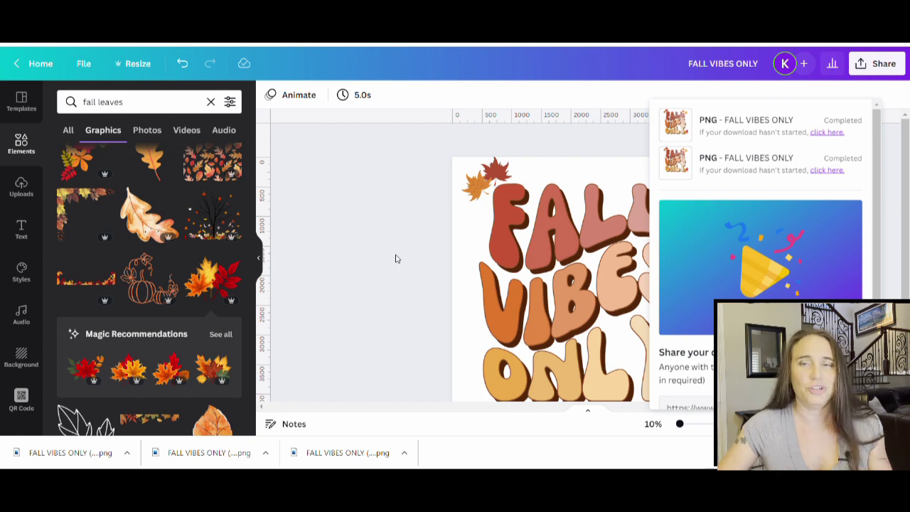
left_click(375, 237)
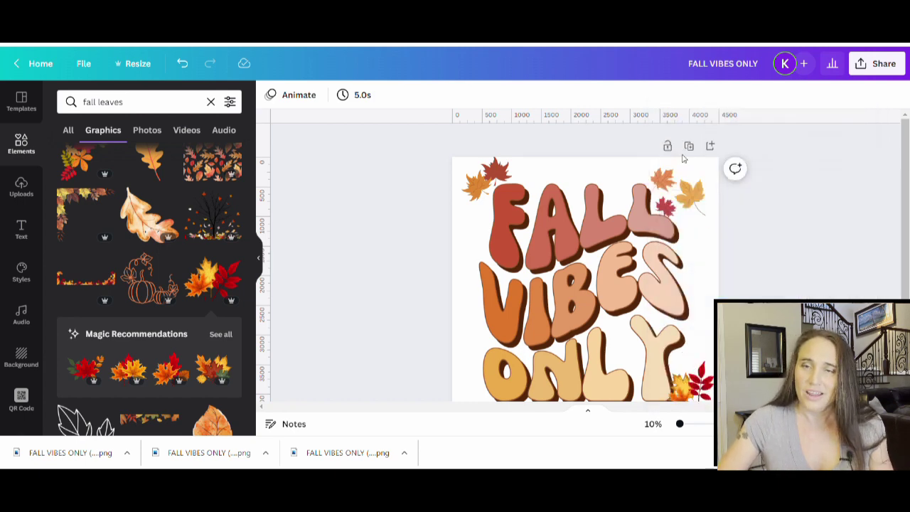